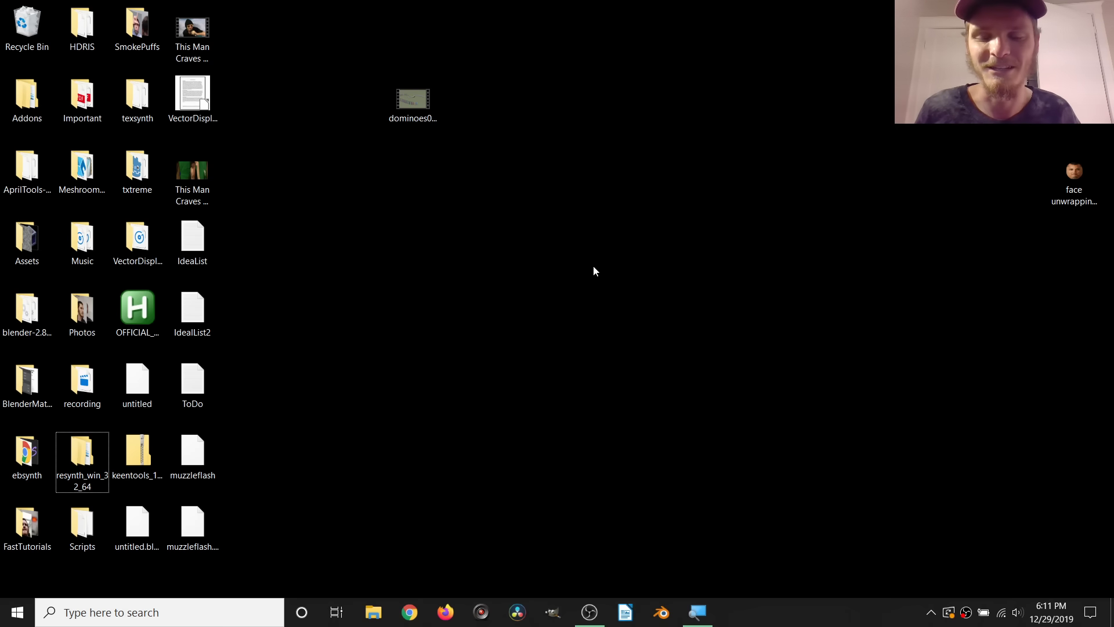
Step: Play the dominoes video, pause it, rewind to about two seconds and replay it
double_click(406, 102)
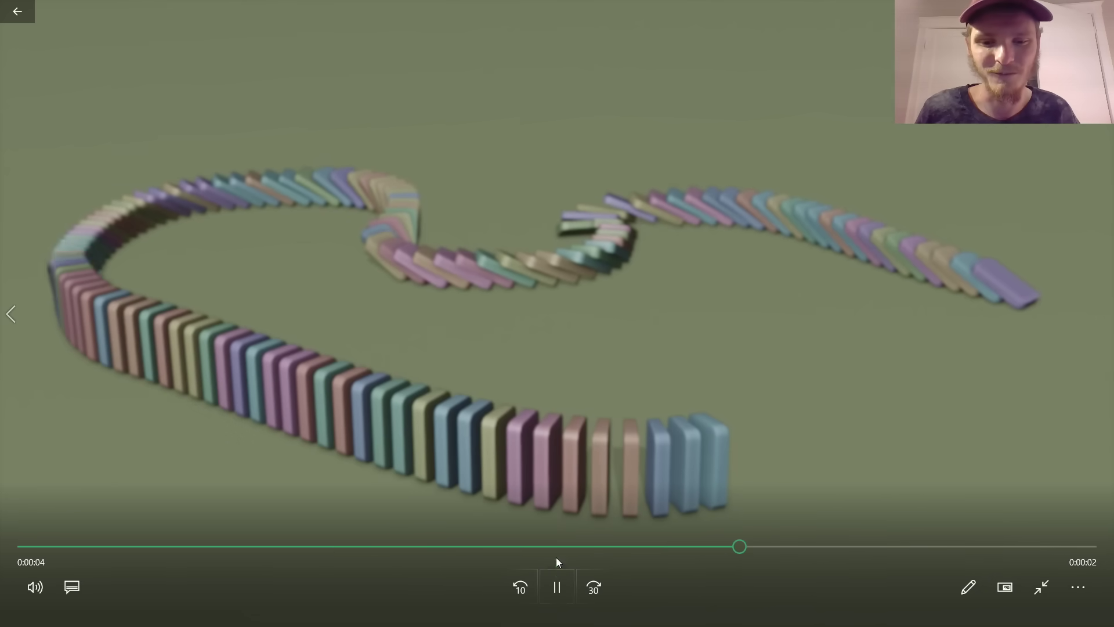
click(558, 589)
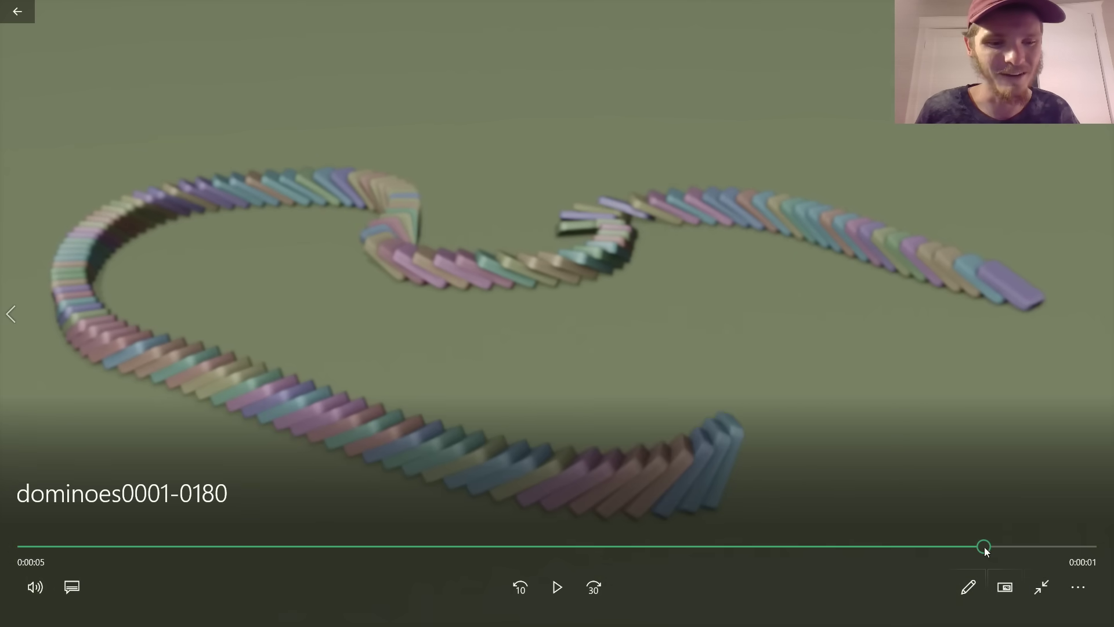
drag(981, 548, 227, 547)
click(555, 587)
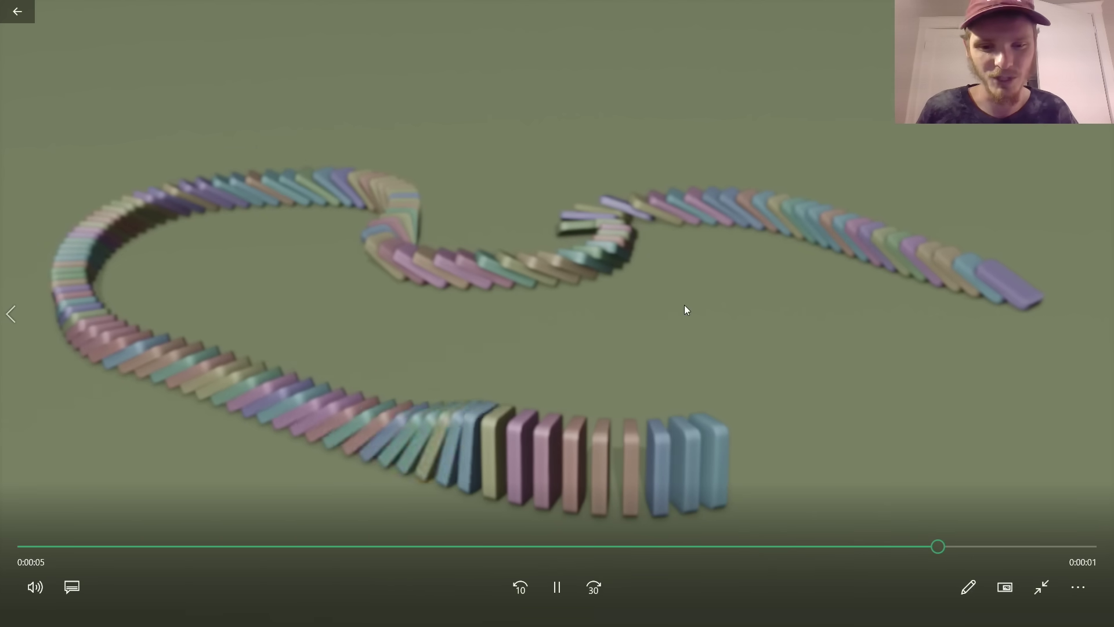
Step: Close the video player and launch Blender from the taskbar
click(1101, 9)
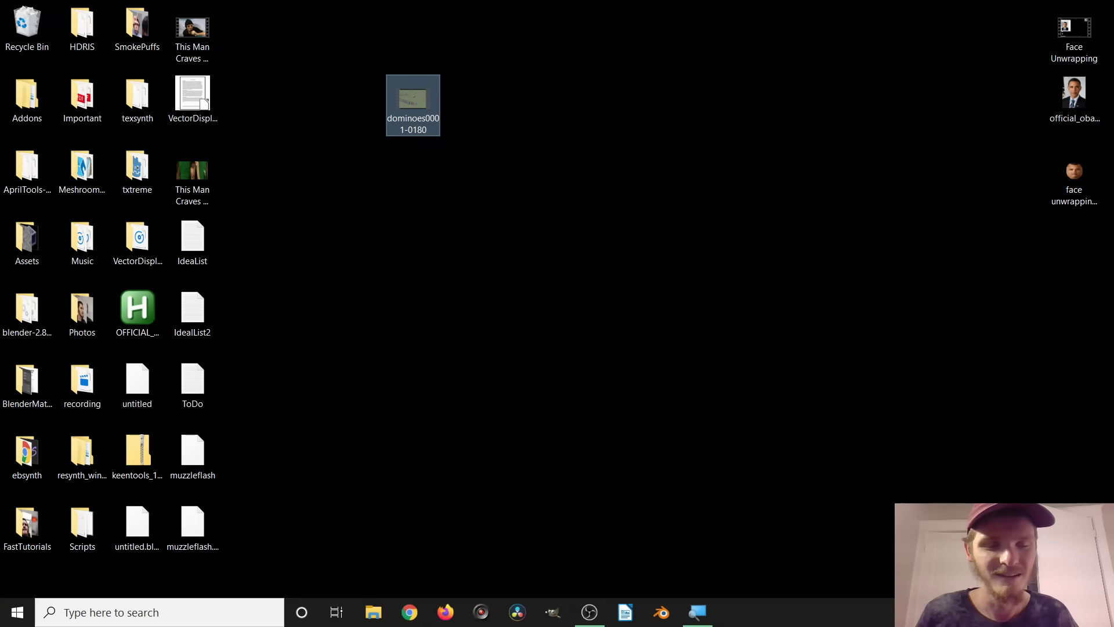
click(660, 581)
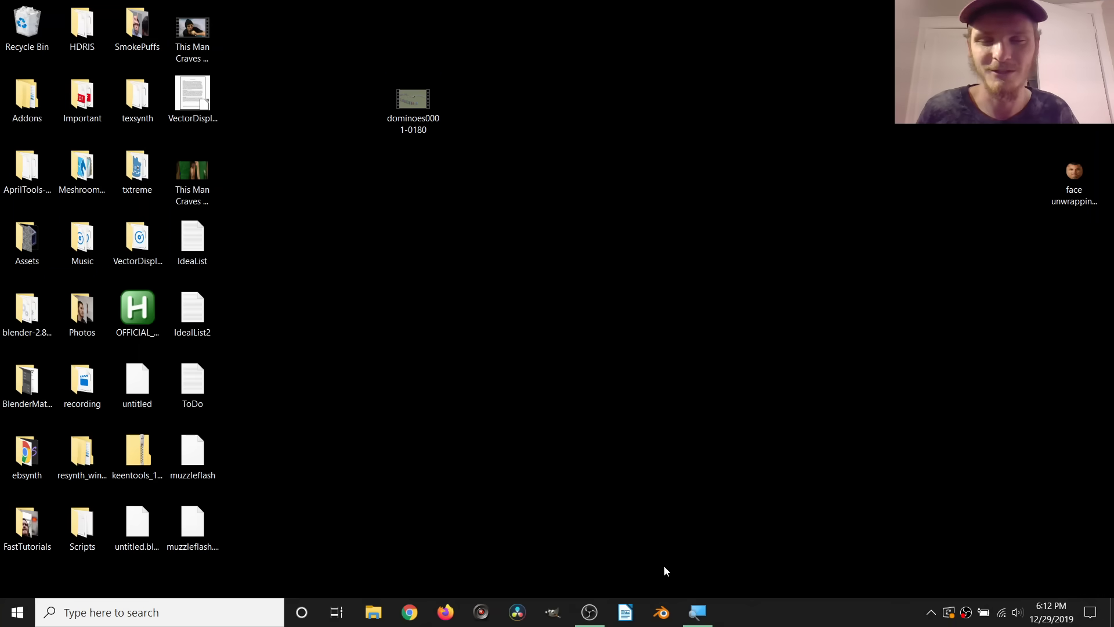
click(669, 619)
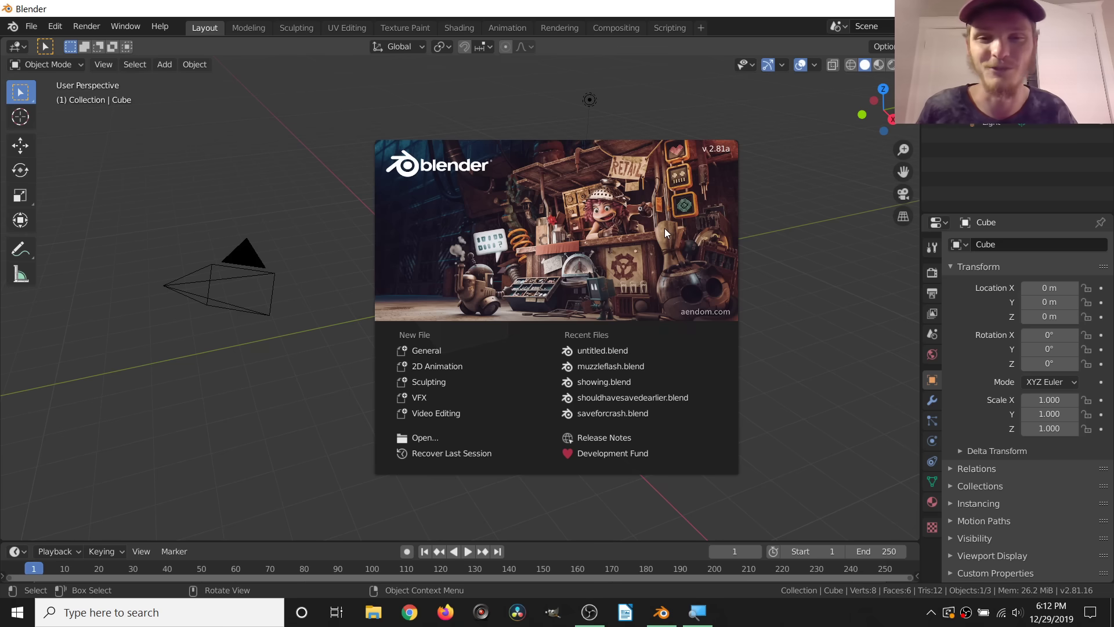
Step: Dismiss the splash screen and toggle the Blender window fullscreen via Quick Favorites
click(772, 178)
key(q)
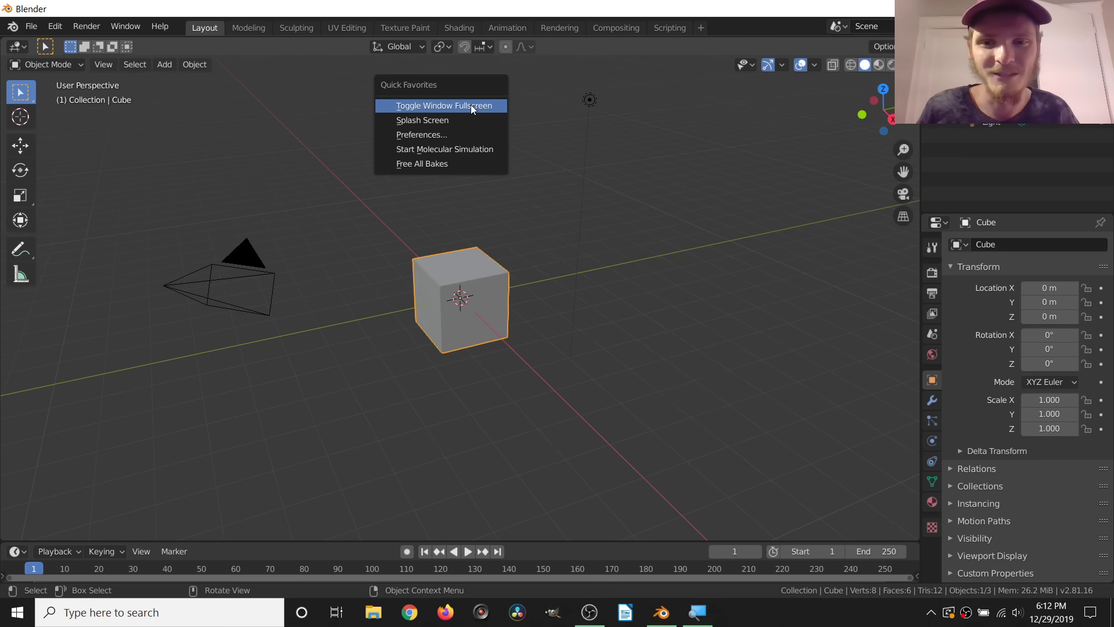
click(471, 105)
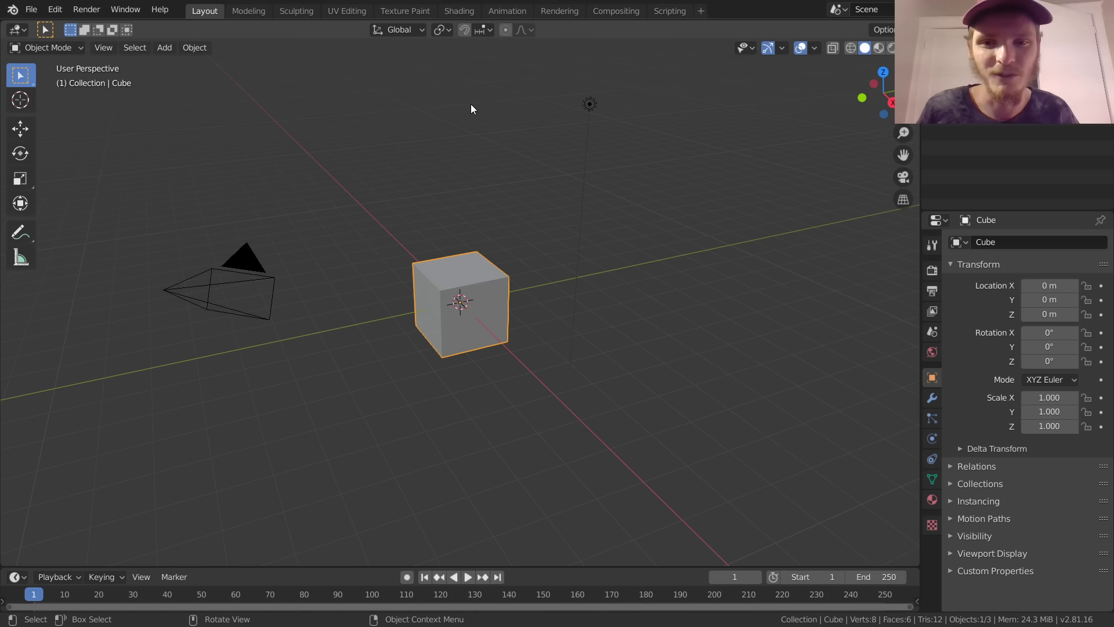
Step: Select and delete the default cube, camera and light
key(a)
key(x)
click(515, 230)
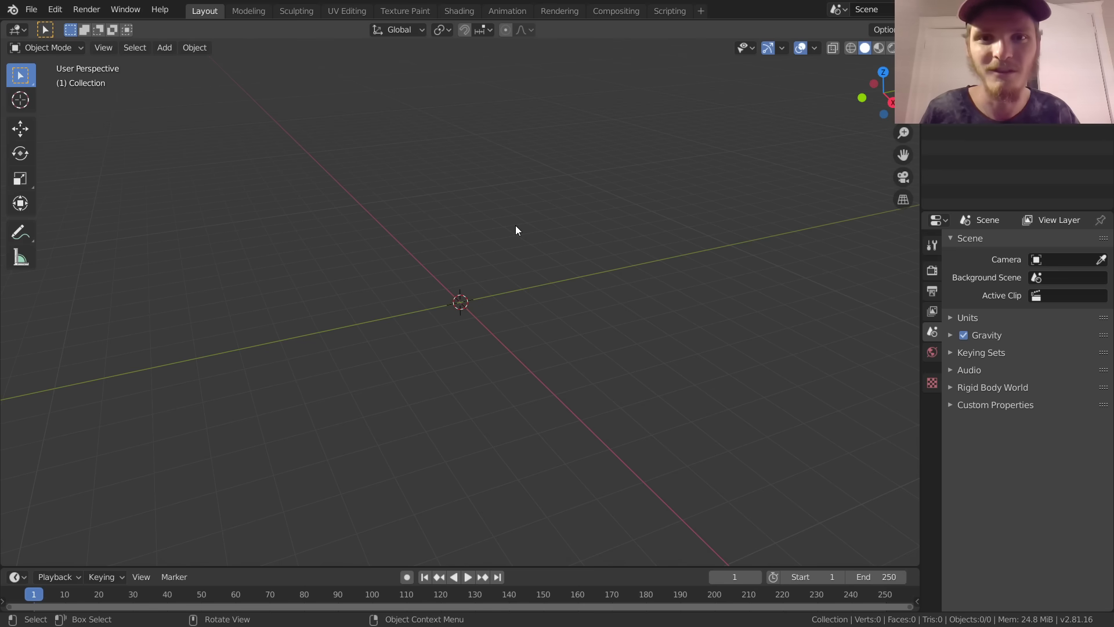
Step: Add a new cube mesh at the world origin and frame the view on it
key(shift+a)
mouse_move(475, 205)
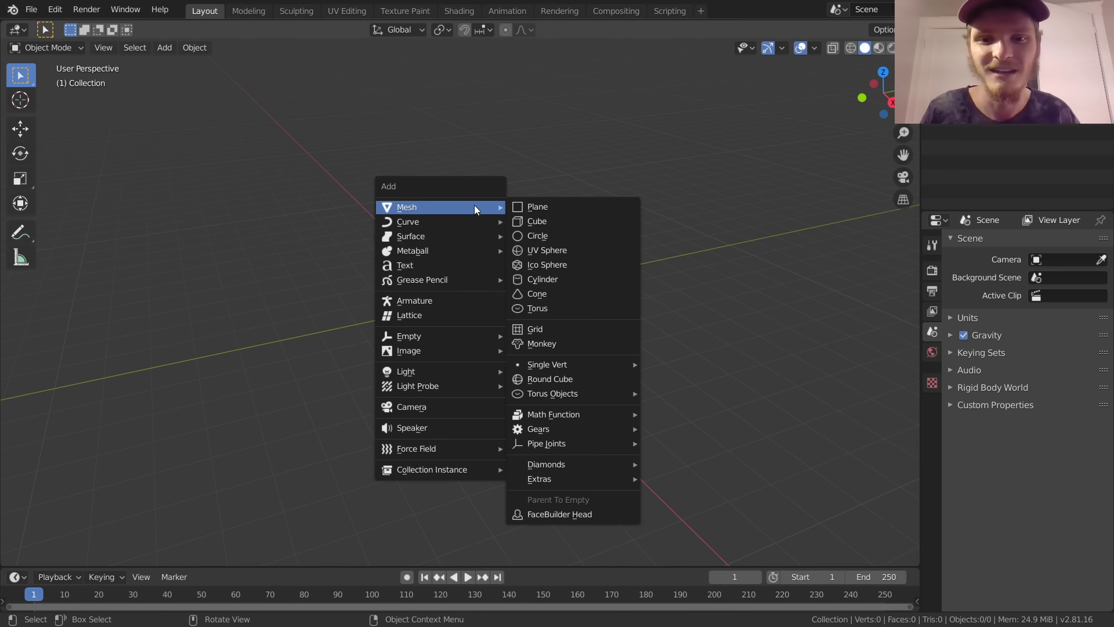
click(543, 220)
scroll(497, 297, up, 6)
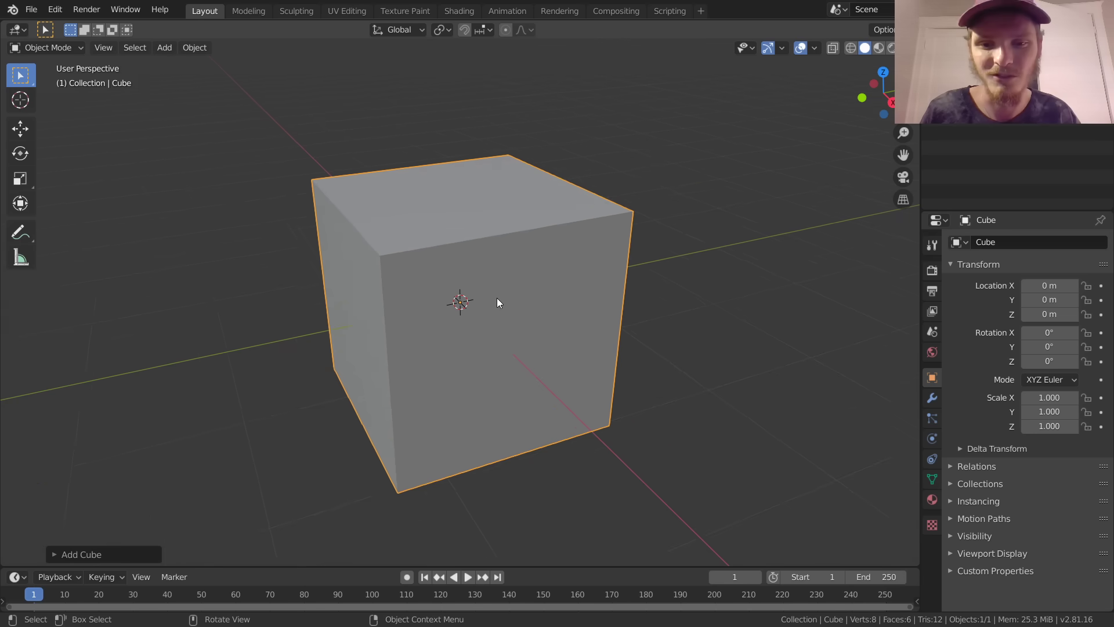
shift+middle_drag(510, 292, 576, 308)
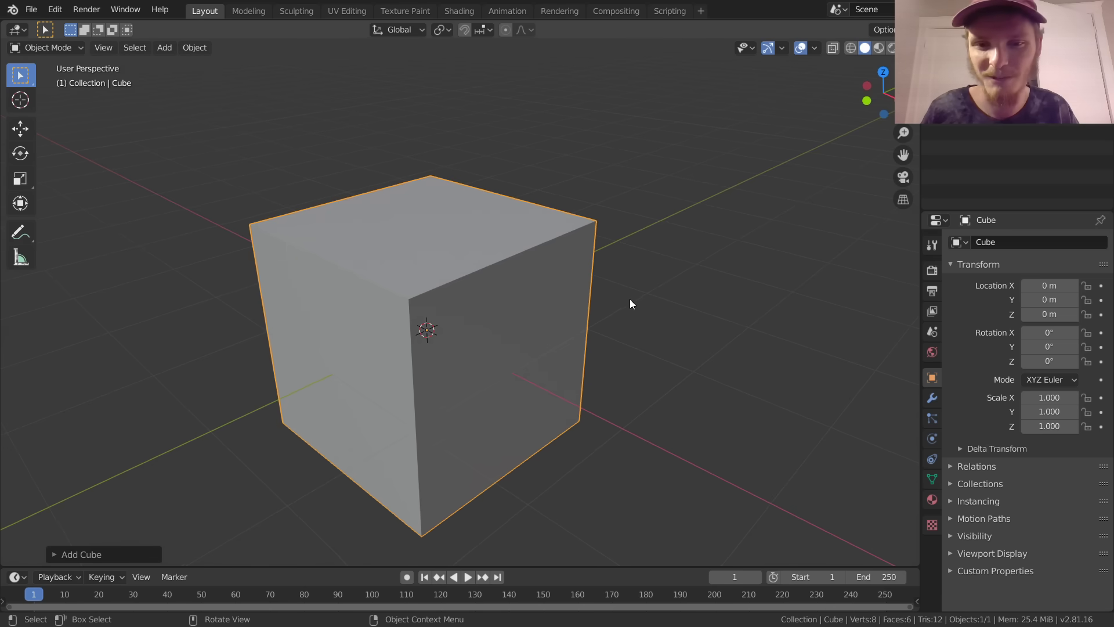
Step: In Edit Mode, flatten the cube along X into a thin slab and adjust it along Z
key(Tab)
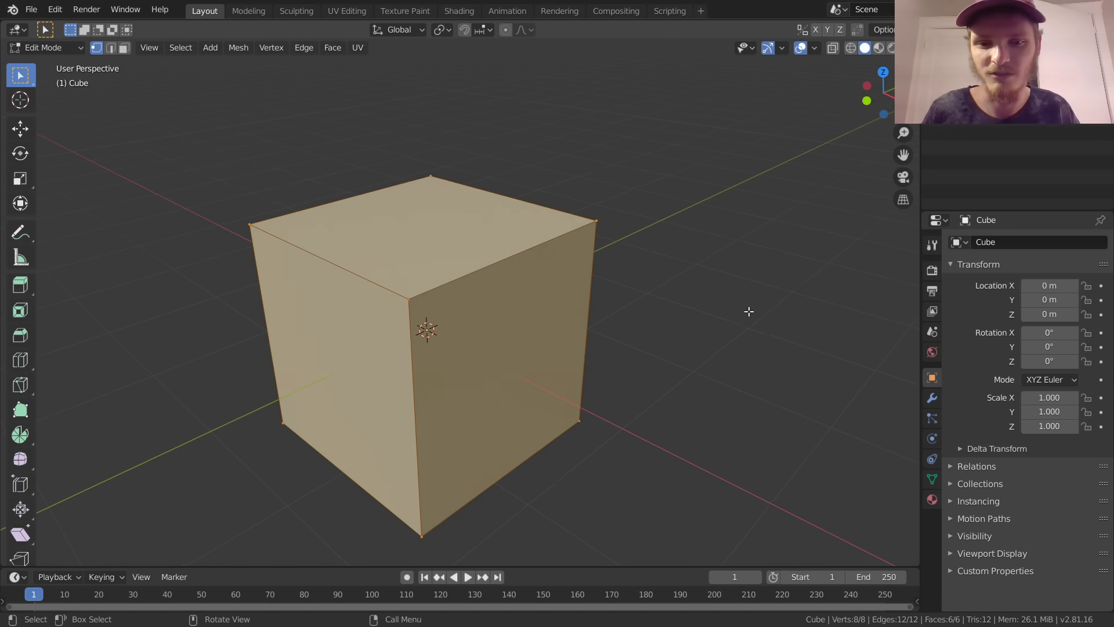
key(s)
key(x)
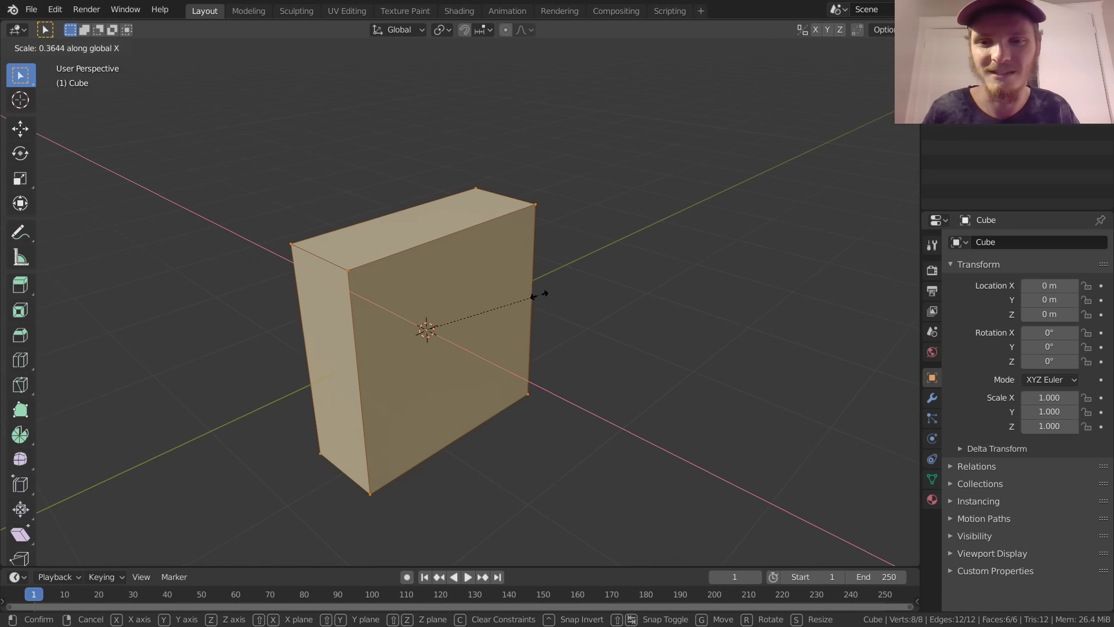
click(526, 289)
key(s)
key(z)
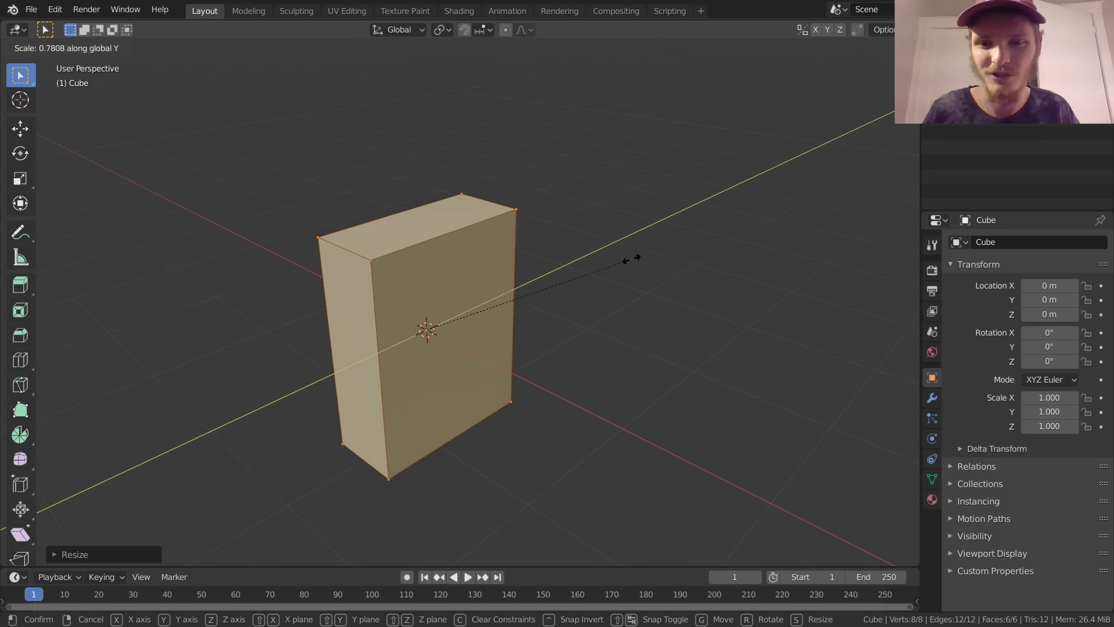
click(656, 267)
Step: Stretch the slab taller along Z and make it slightly thinner
key(s)
key(z)
click(557, 238)
middle_drag(560, 236, 667, 281)
key(s)
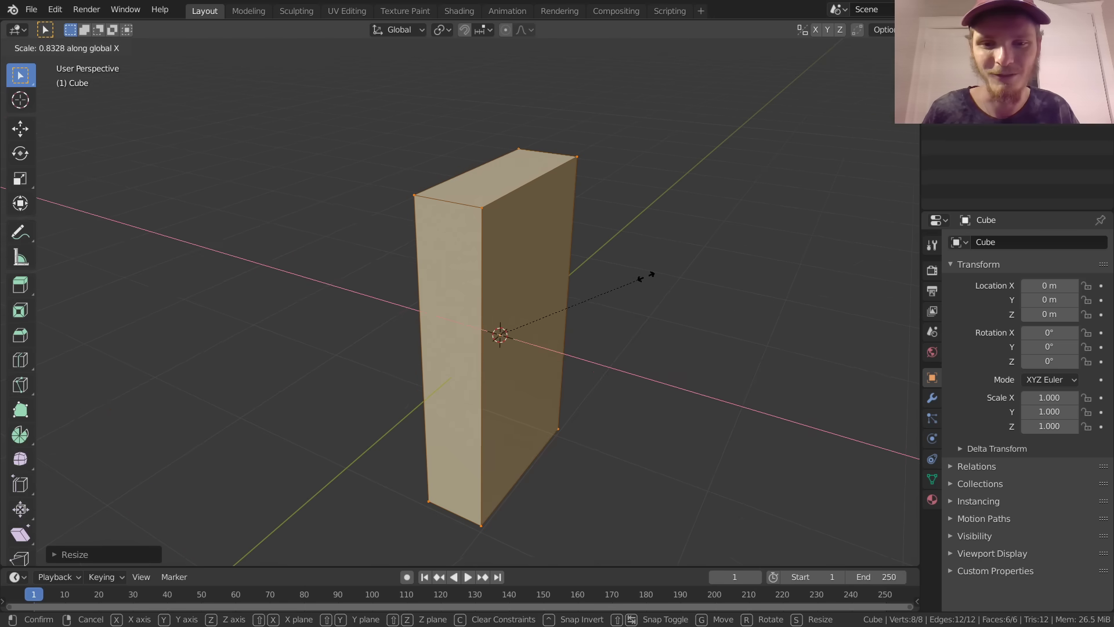
click(646, 277)
middle_drag(532, 269, 503, 374)
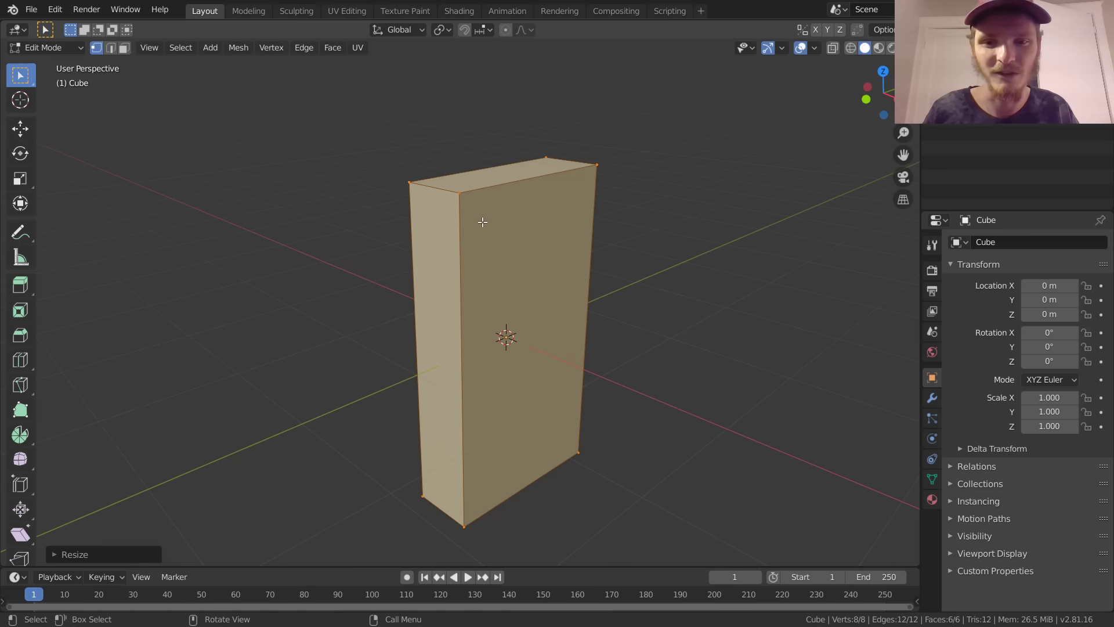
Step: Select an edge ring and bevel it with 4 segments to round the corners
key(2)
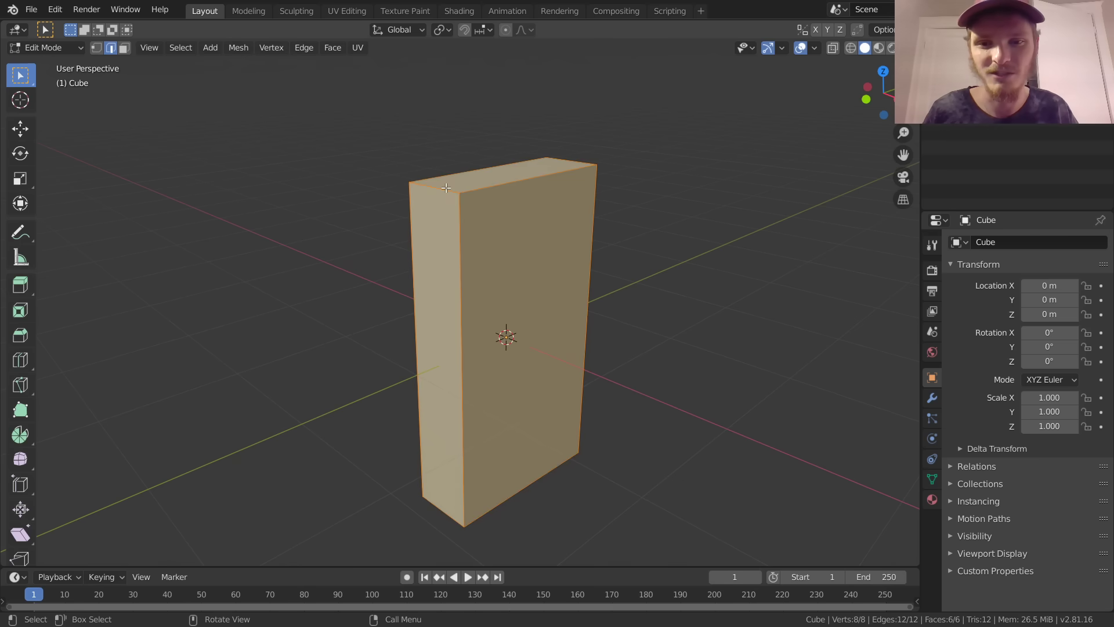
ctrl+alt+click(446, 187)
middle_drag(500, 270, 422, 446)
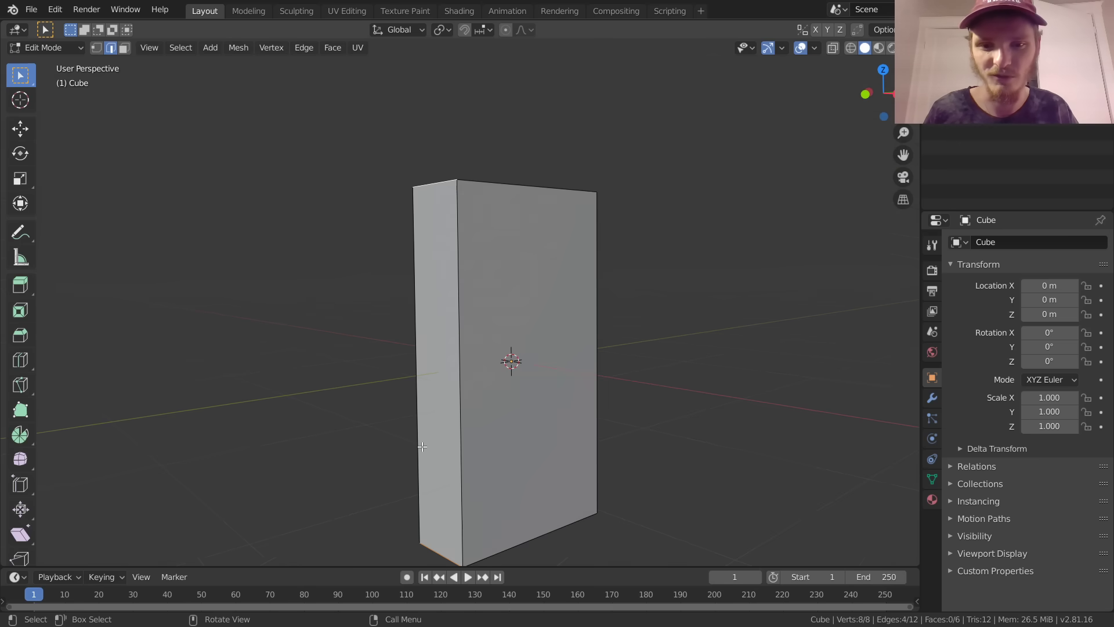
middle_drag(408, 293, 463, 336)
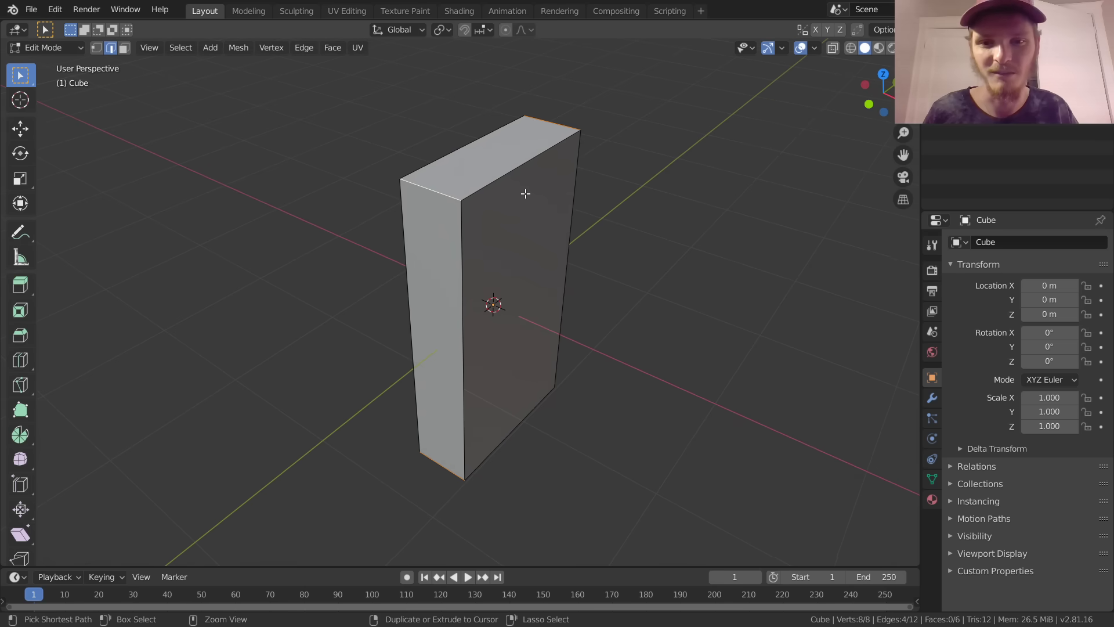
key(ctrl+b)
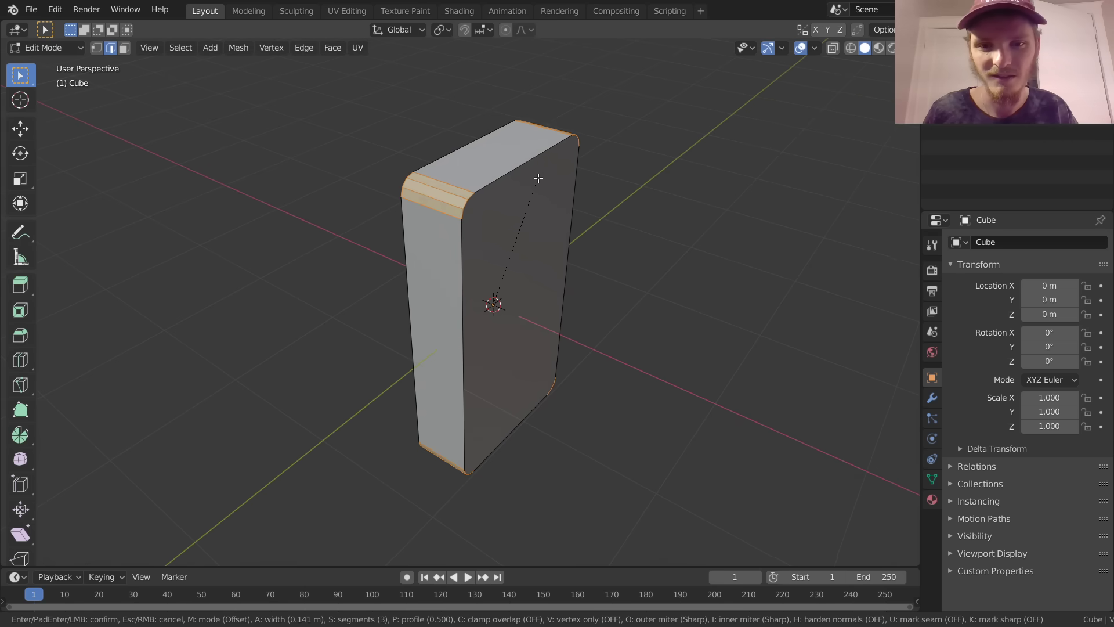
scroll(550, 166, up, 1)
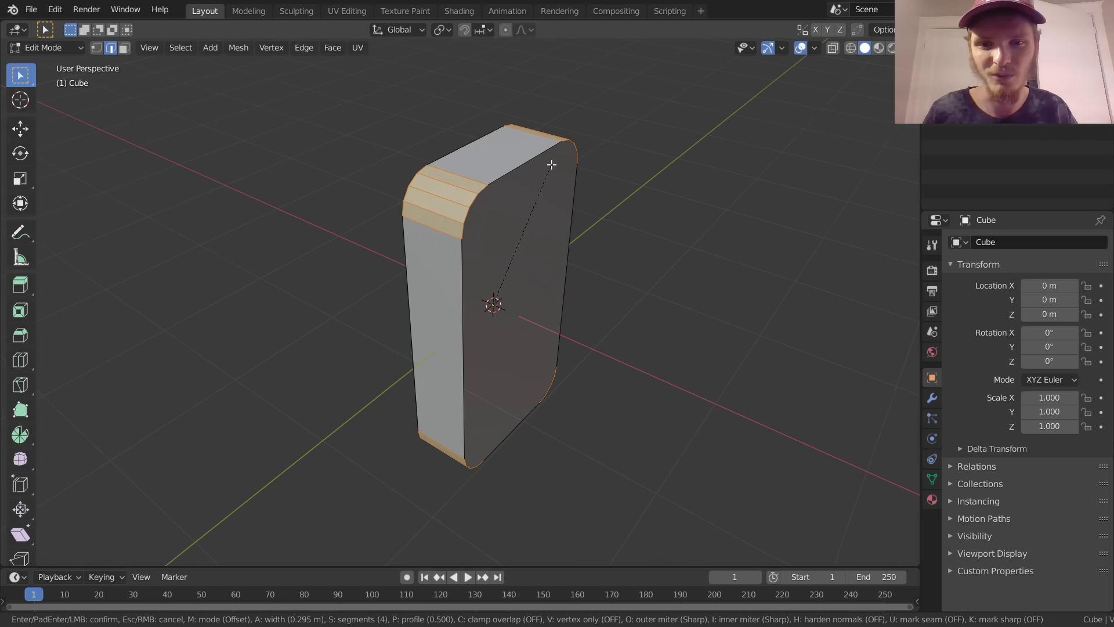
click(552, 165)
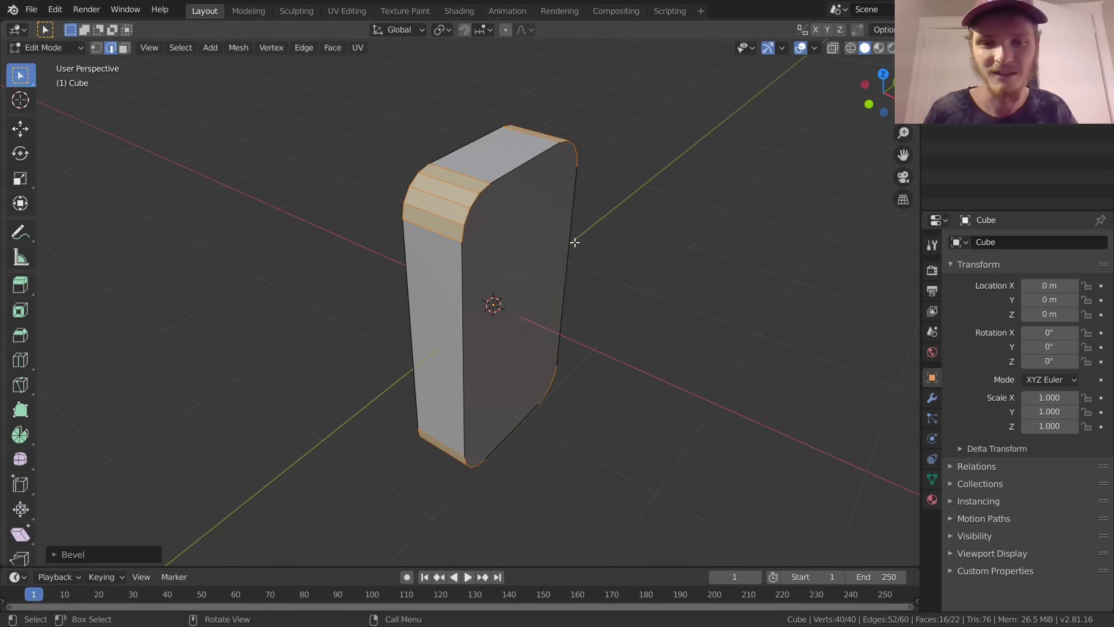
Step: Narrow the whole domino mesh slightly along Y and return to Object Mode
key(a)
key(s)
key(y)
click(666, 277)
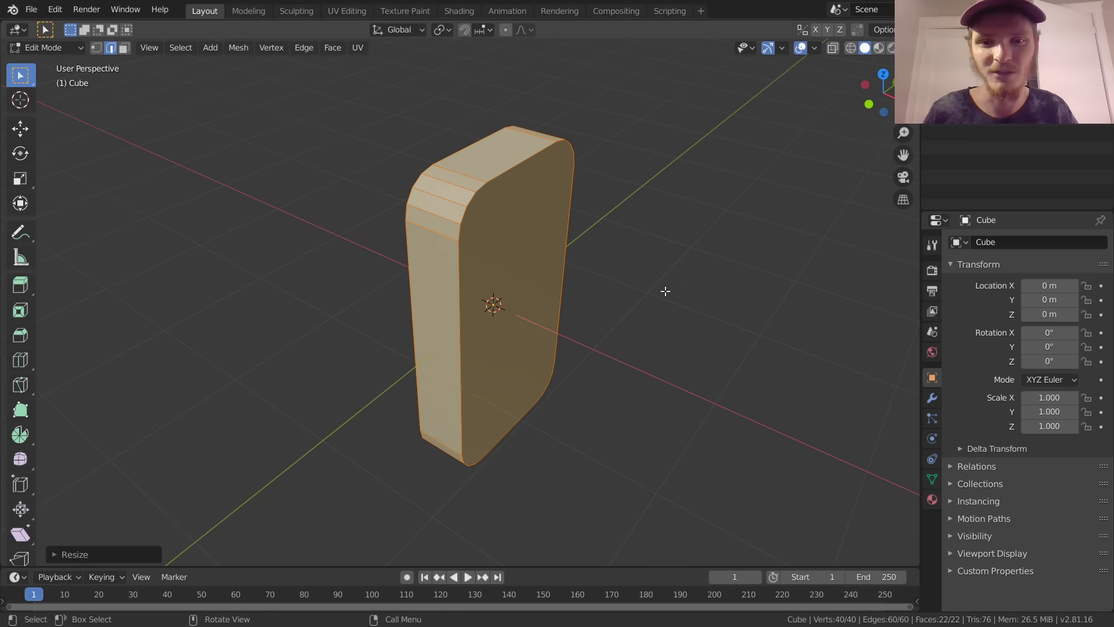
key(s)
key(y)
click(669, 287)
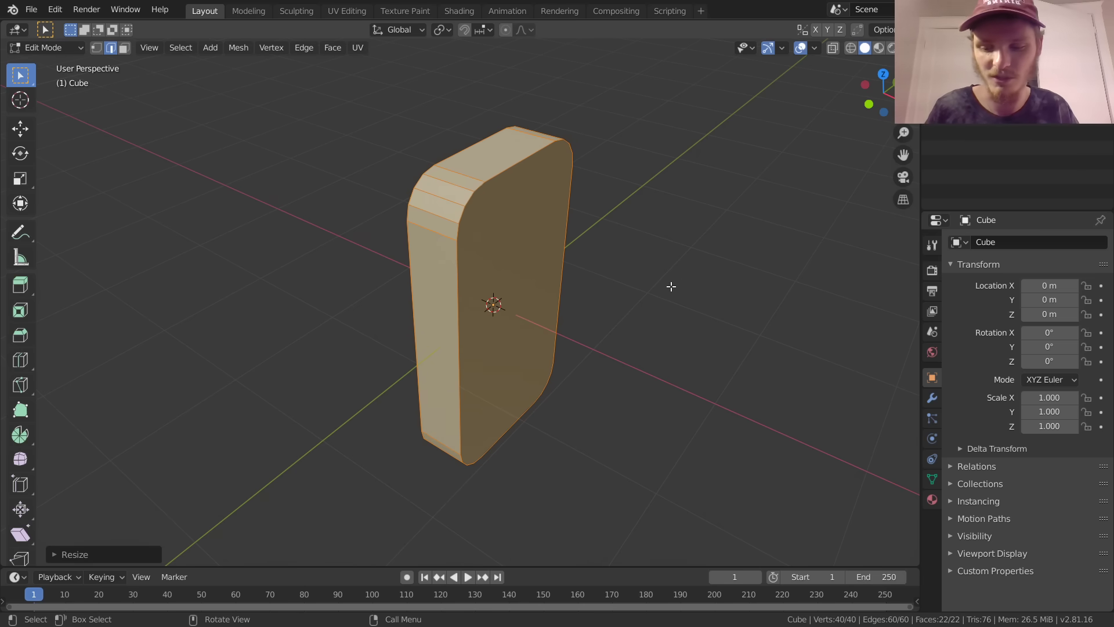
key(Tab)
scroll(542, 291, down, 3)
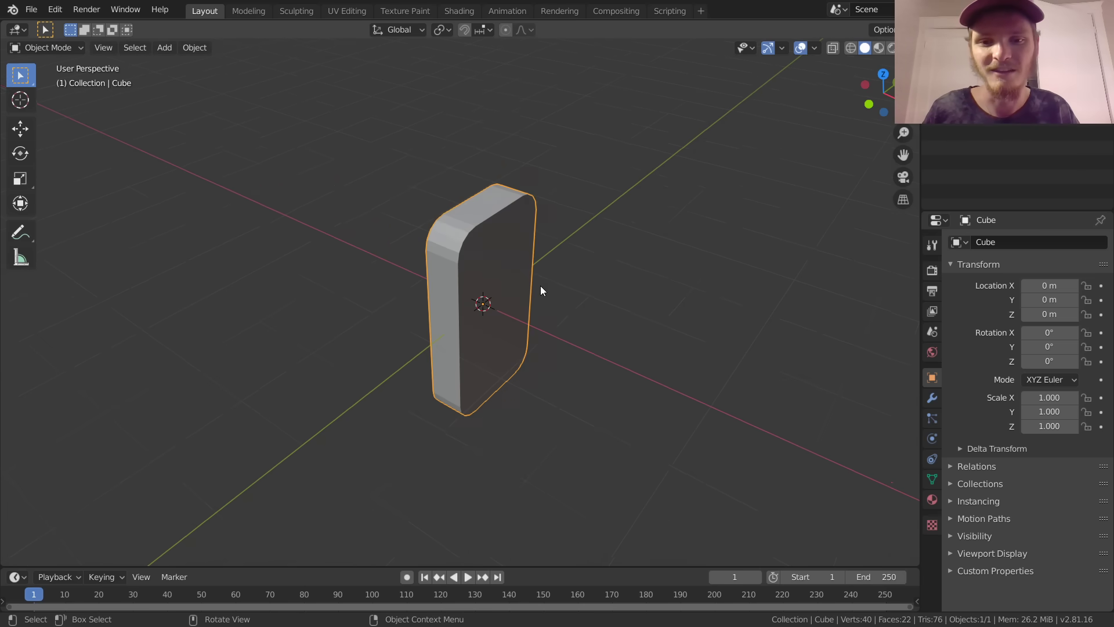
Step: Apply Shade Smooth to the domino
middle_drag(542, 292, 490, 309)
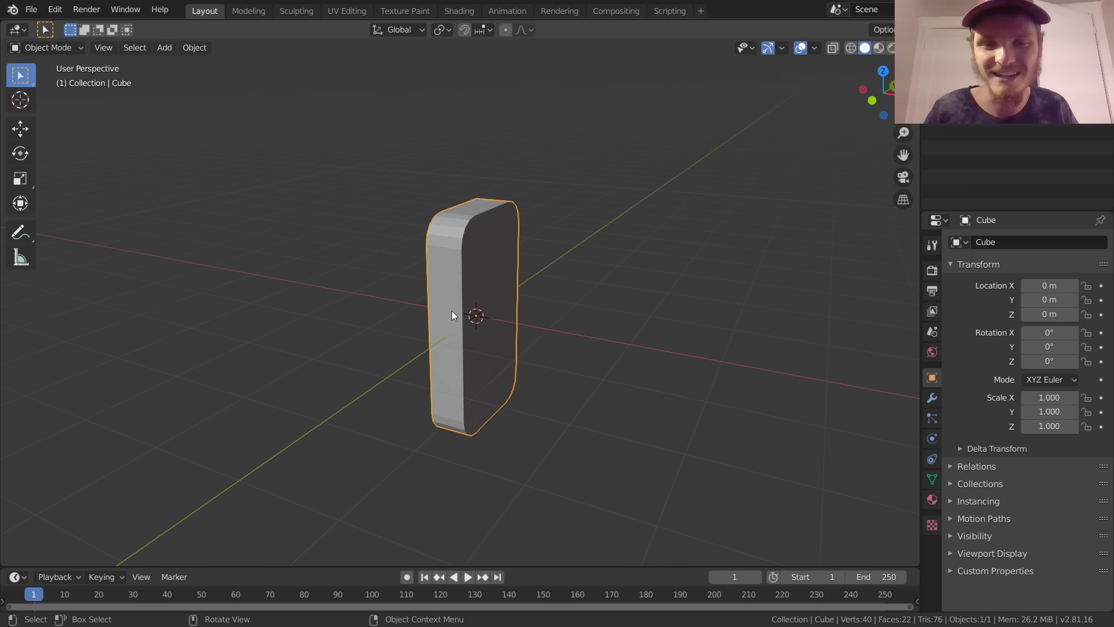
middle_drag(525, 353, 567, 326)
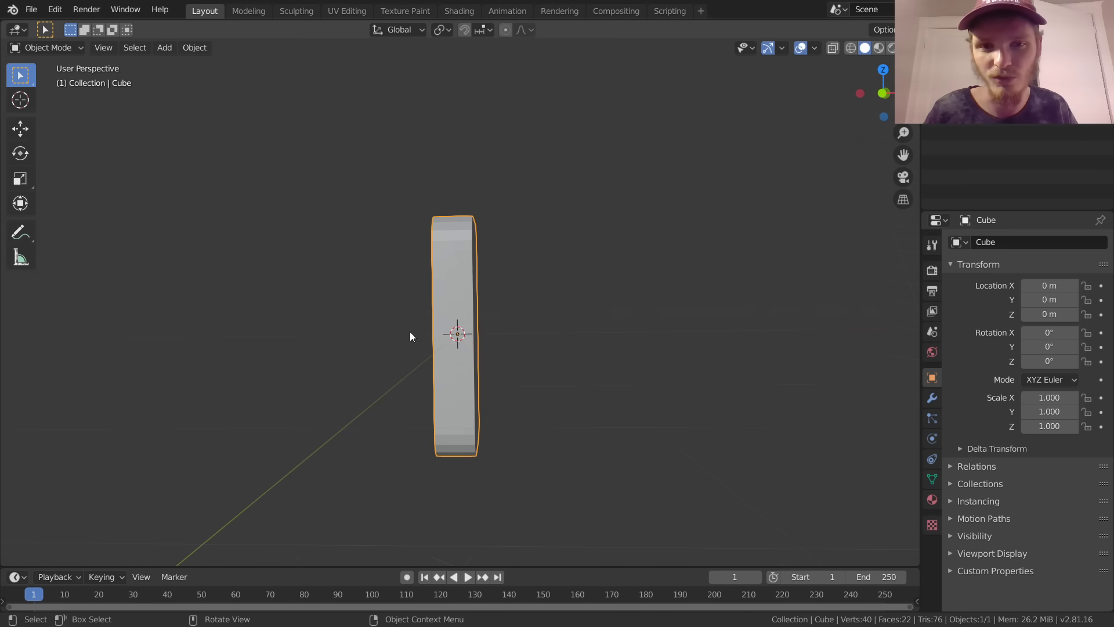
middle_drag(410, 337, 483, 295)
right_click(428, 251)
click(429, 254)
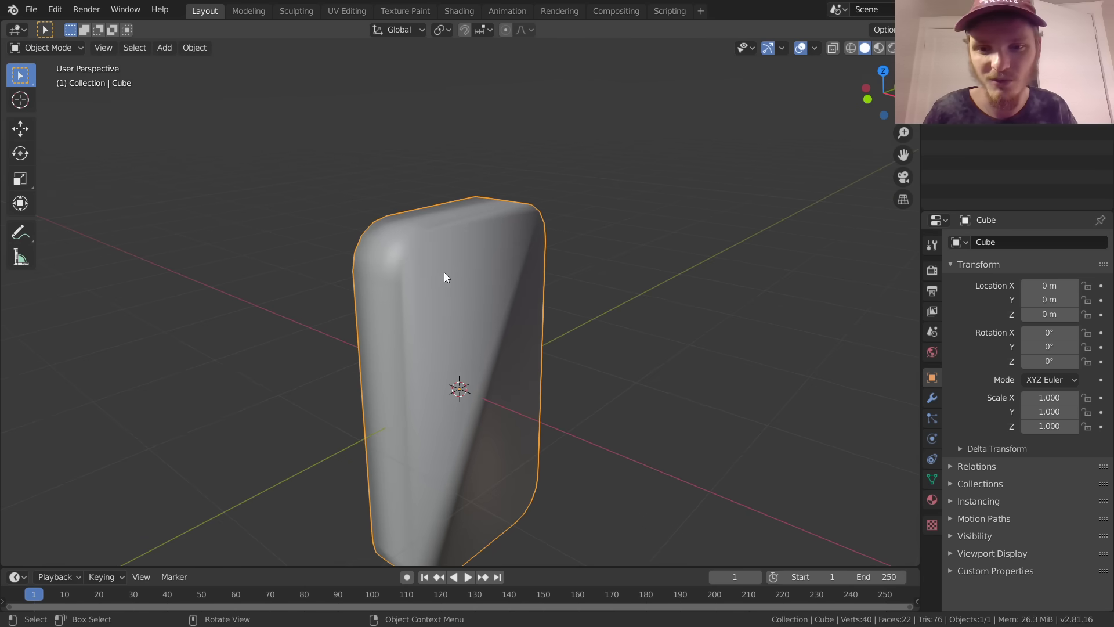
shift+middle_drag(454, 288, 482, 258)
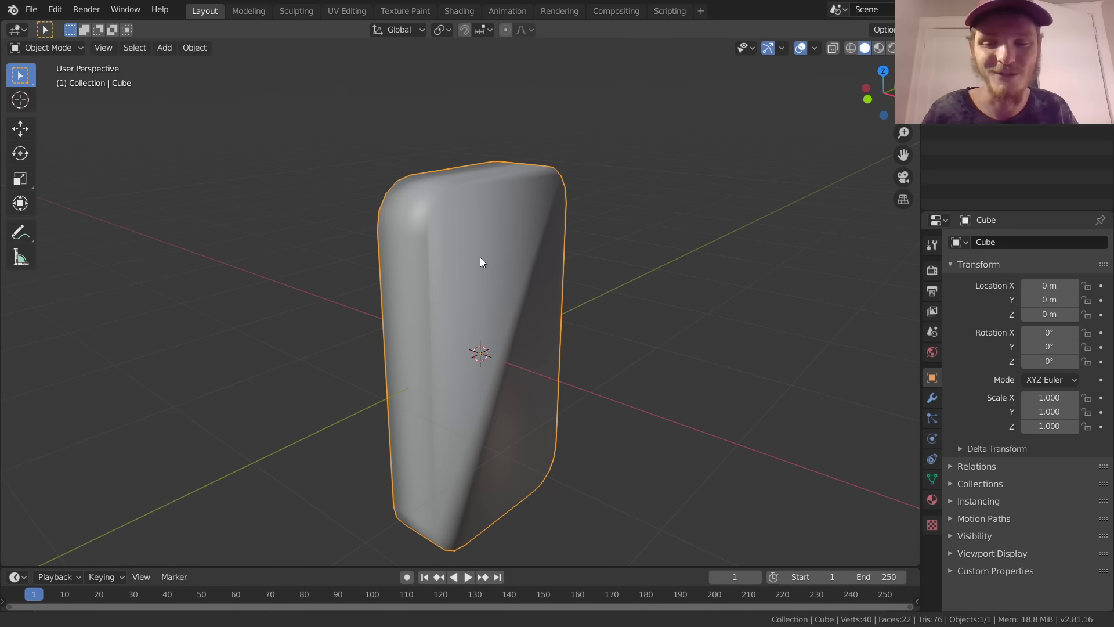
Step: Enable Auto Smooth at 30° under Normals in the Mesh Data properties
click(933, 480)
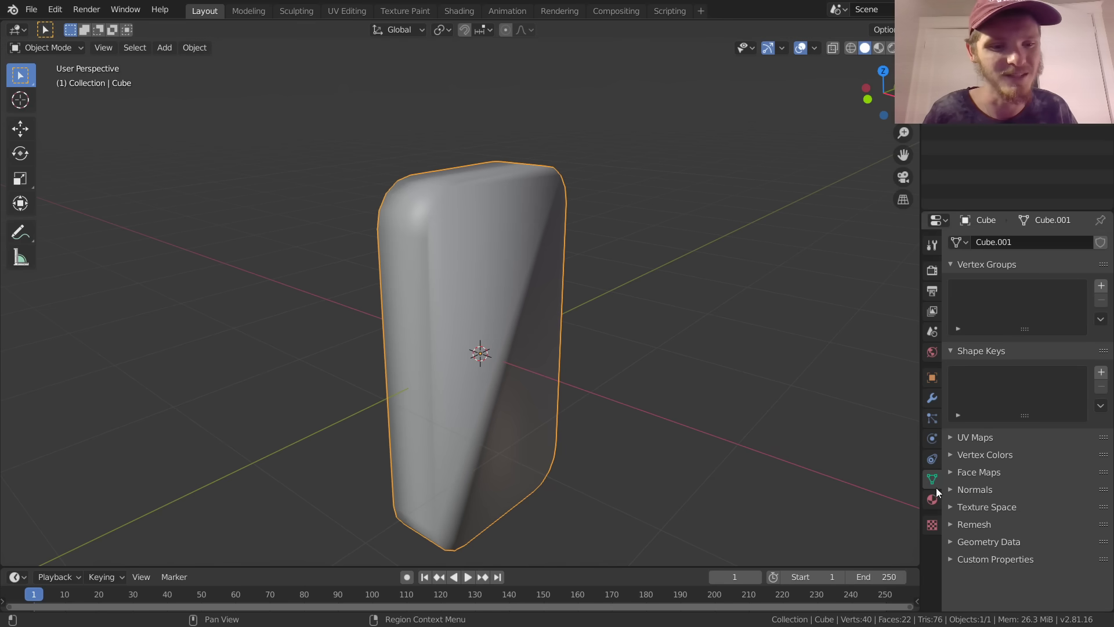
click(973, 489)
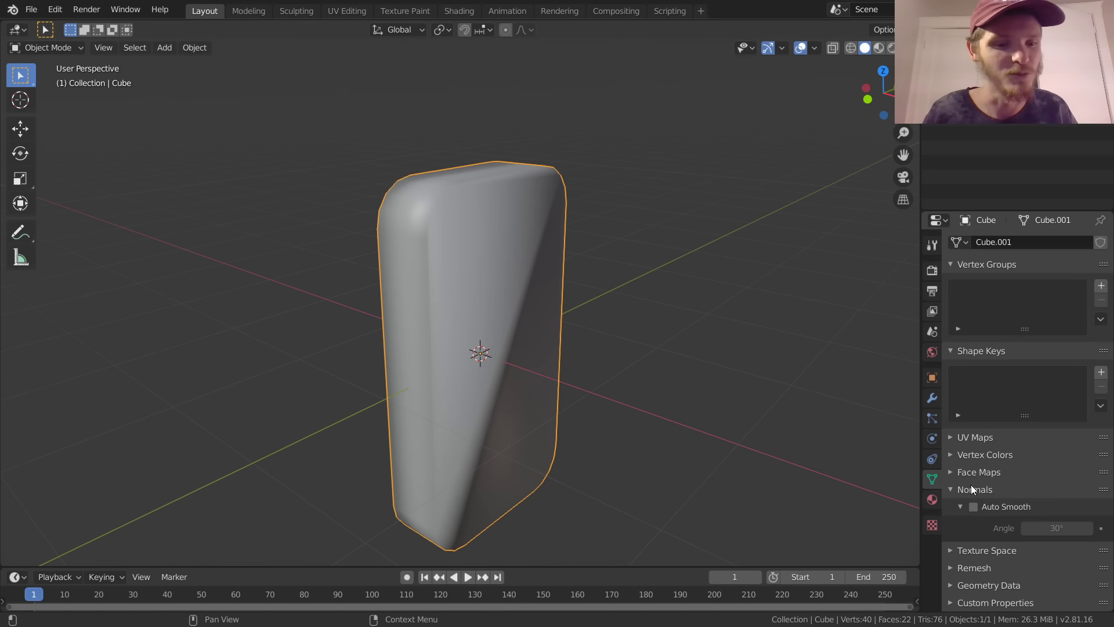
click(973, 507)
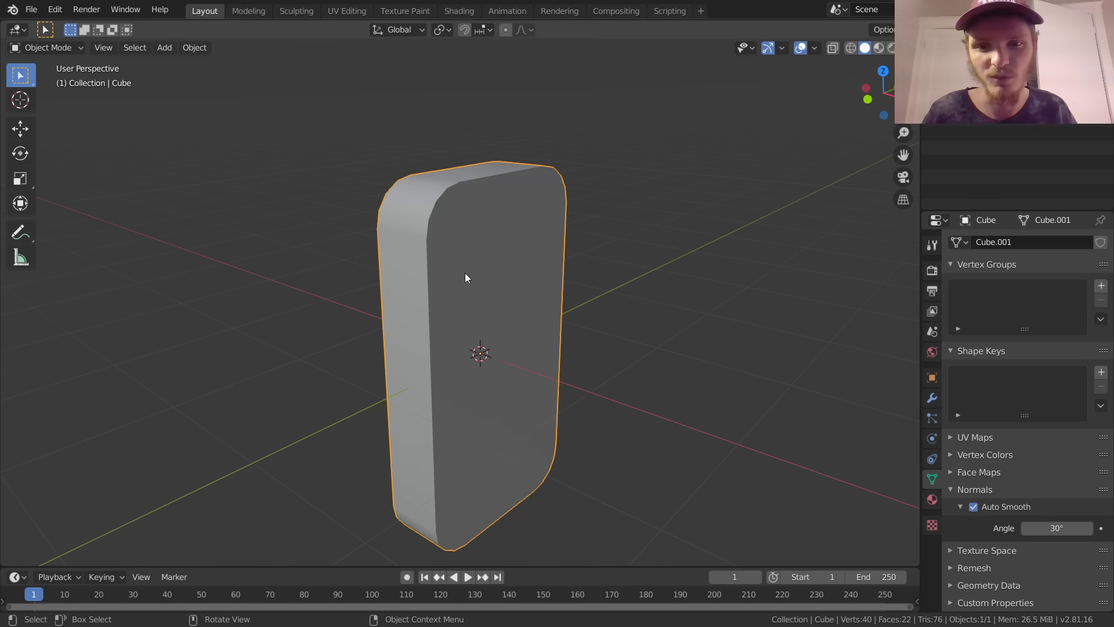
scroll(465, 255, down, 2)
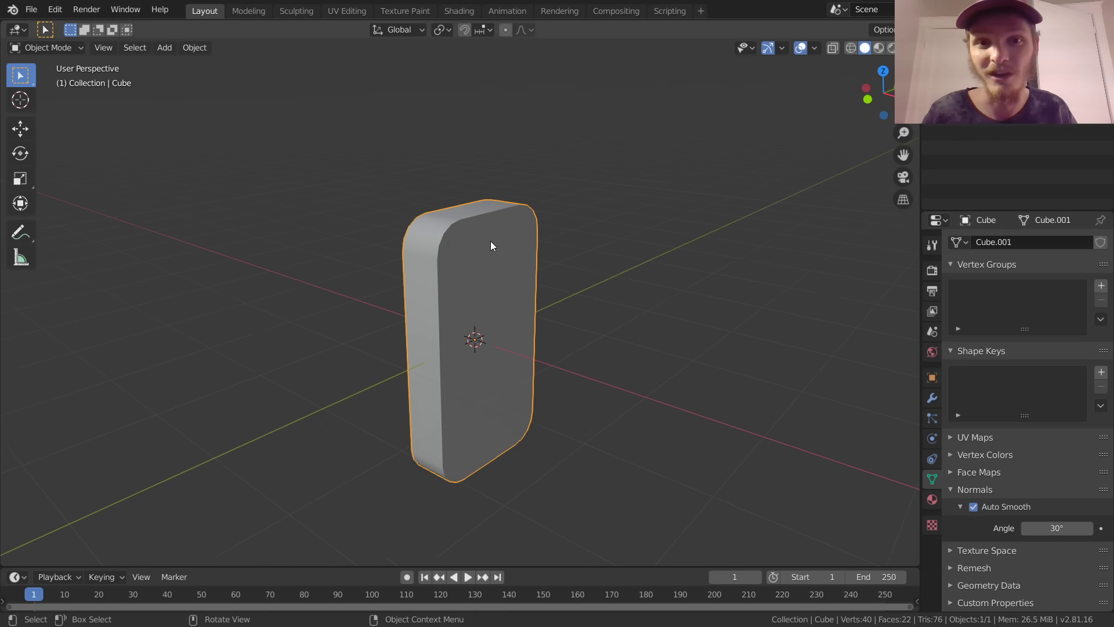
shift+middle_drag(491, 246, 522, 343)
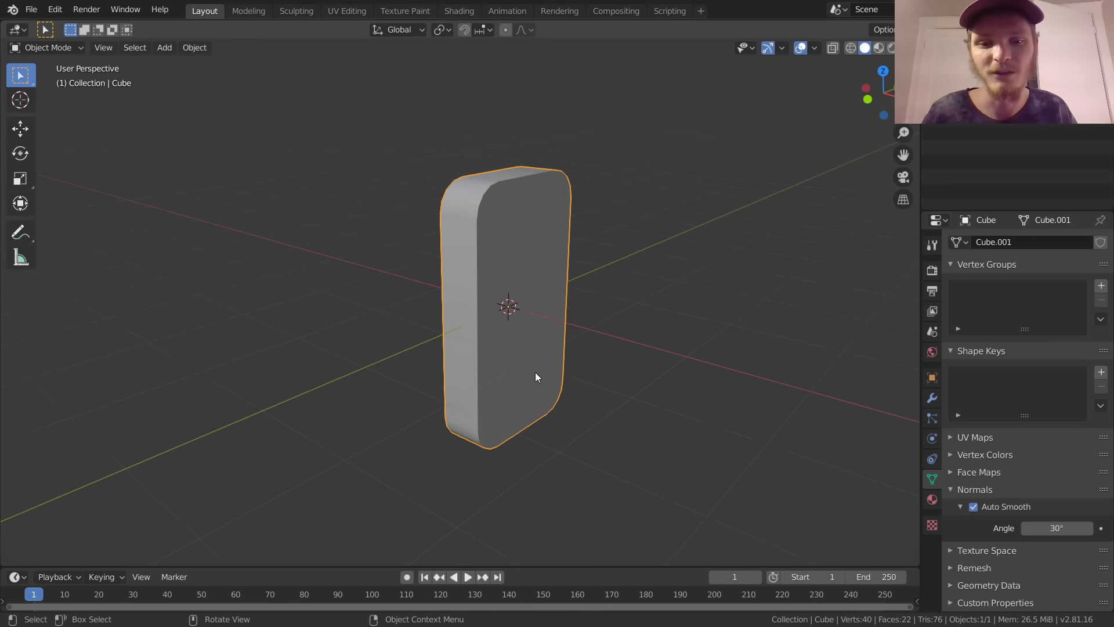
Step: Select the domino's bottom face in Edit Mode and snap the 3D cursor to it
middle_drag(539, 380, 516, 330)
key(Tab)
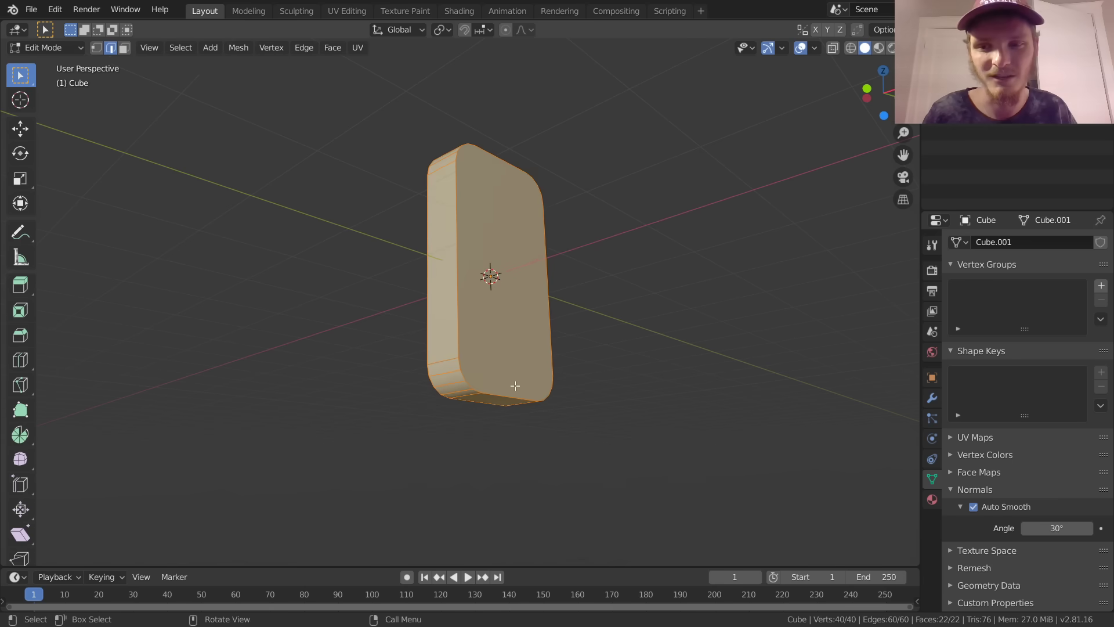
middle_drag(515, 385, 512, 357)
key(3)
click(504, 394)
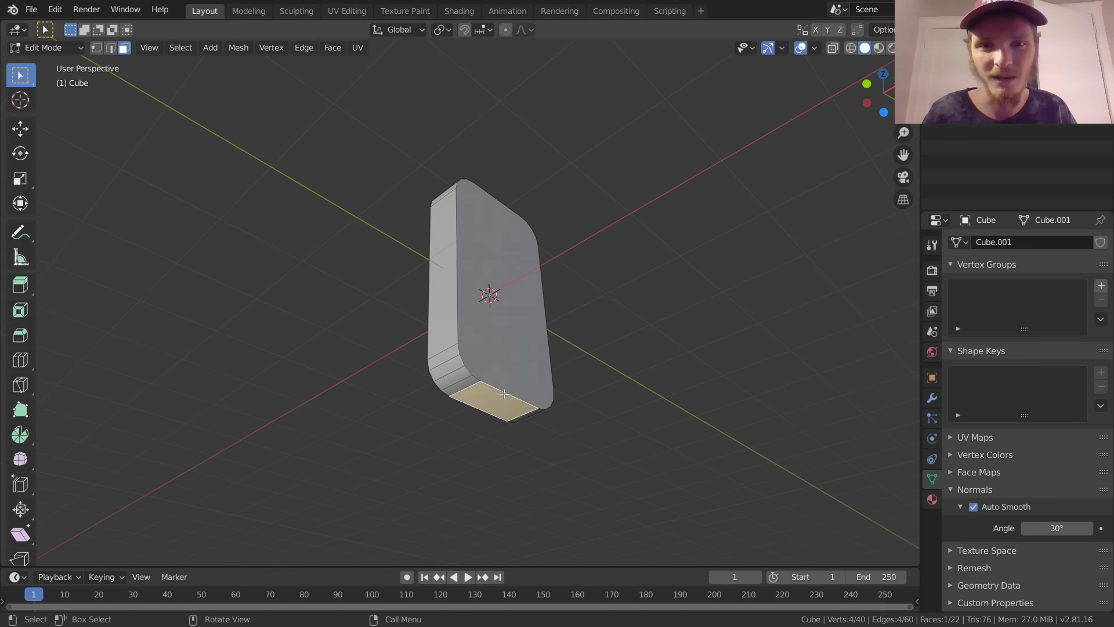
key(shift+s)
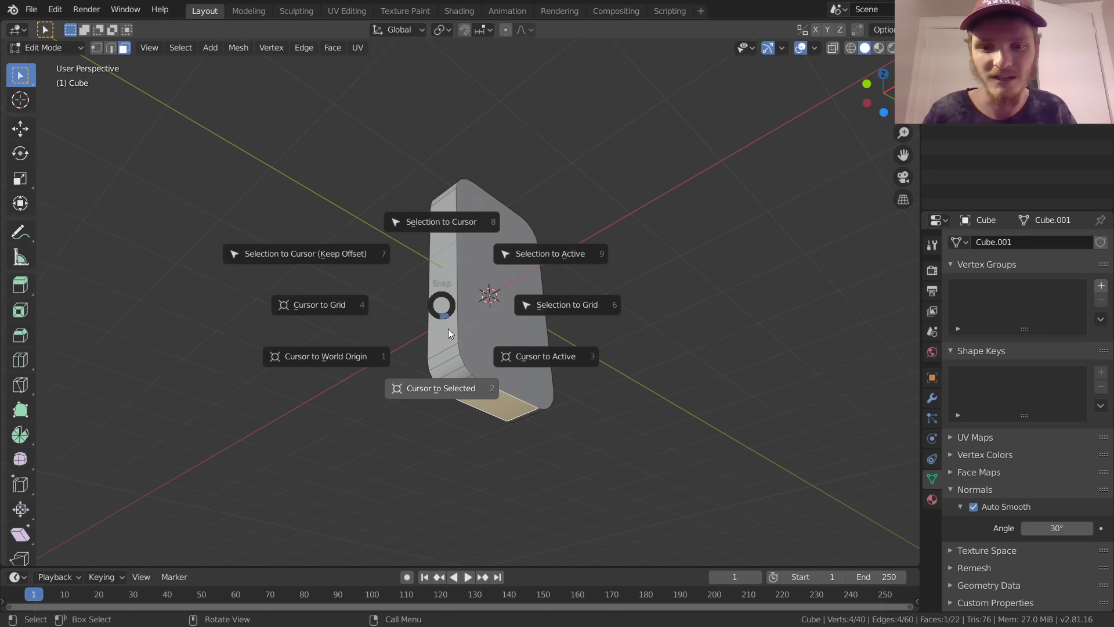
click(449, 384)
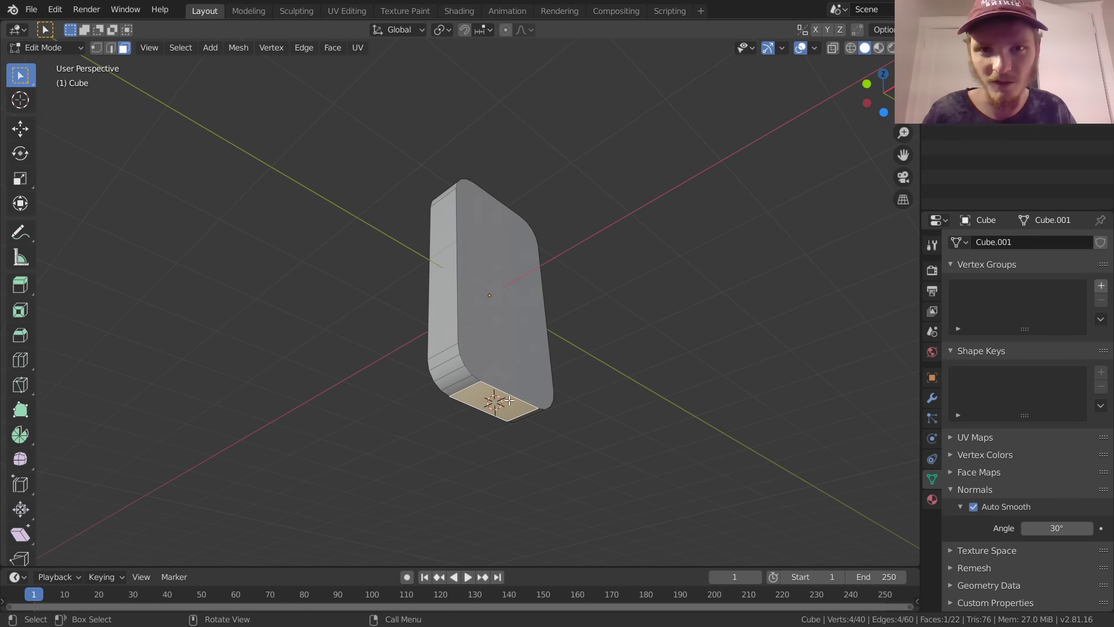
Step: Back in Object Mode, set the domino's origin to the 3D cursor
key(Tab)
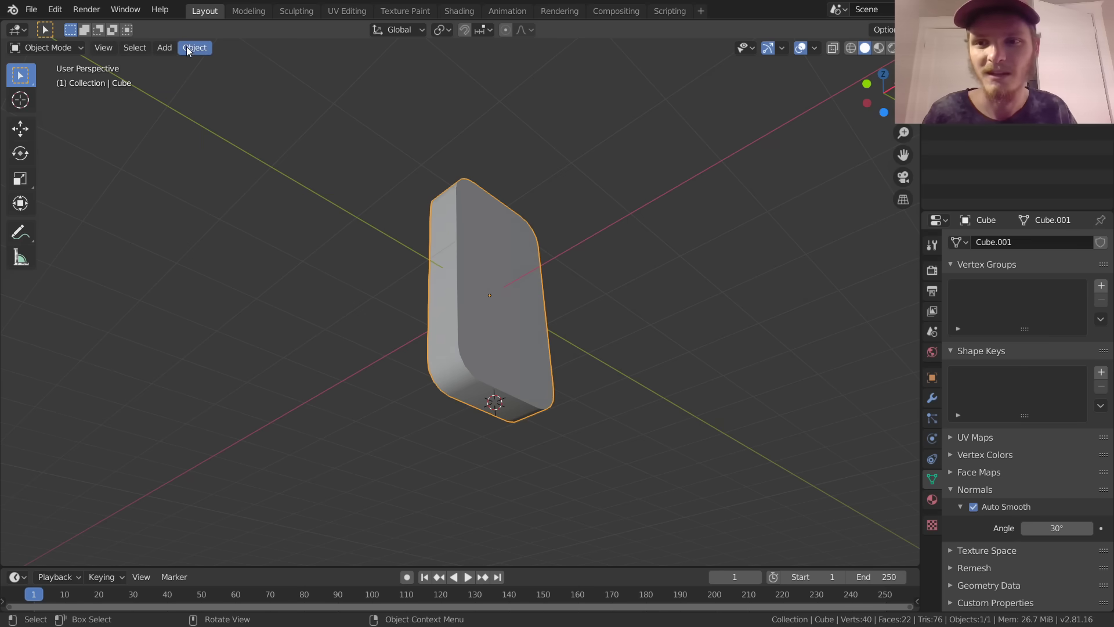
click(195, 47)
mouse_move(231, 79)
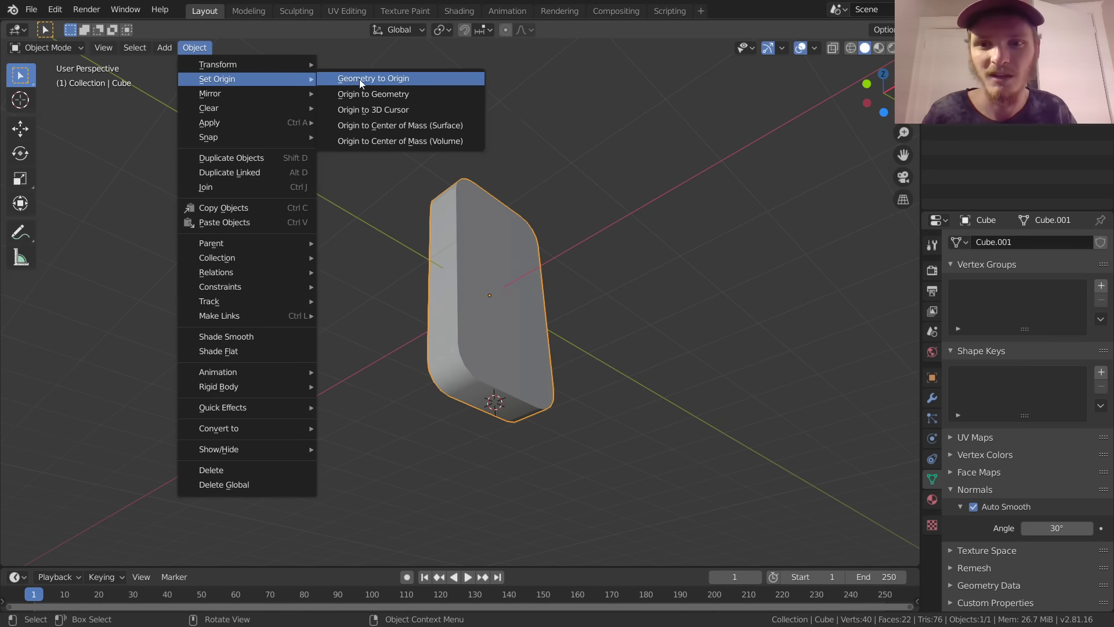
click(368, 109)
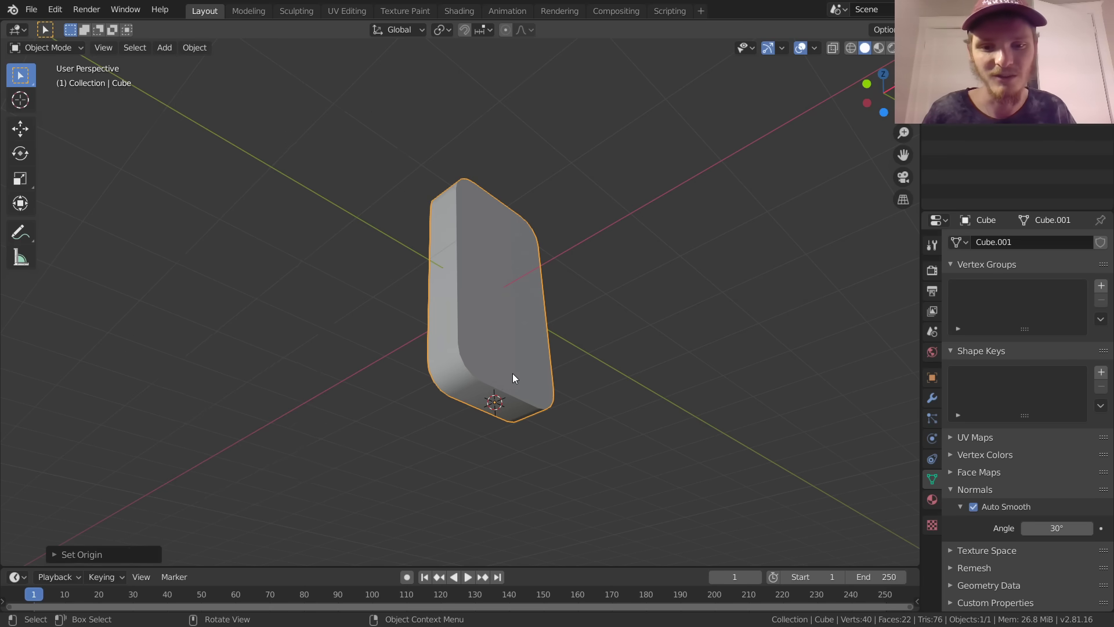
Step: Set the domino's Location Z to 0 in the sidebar so it stands on the grid
middle_drag(513, 378, 480, 427)
middle_drag(485, 384, 488, 405)
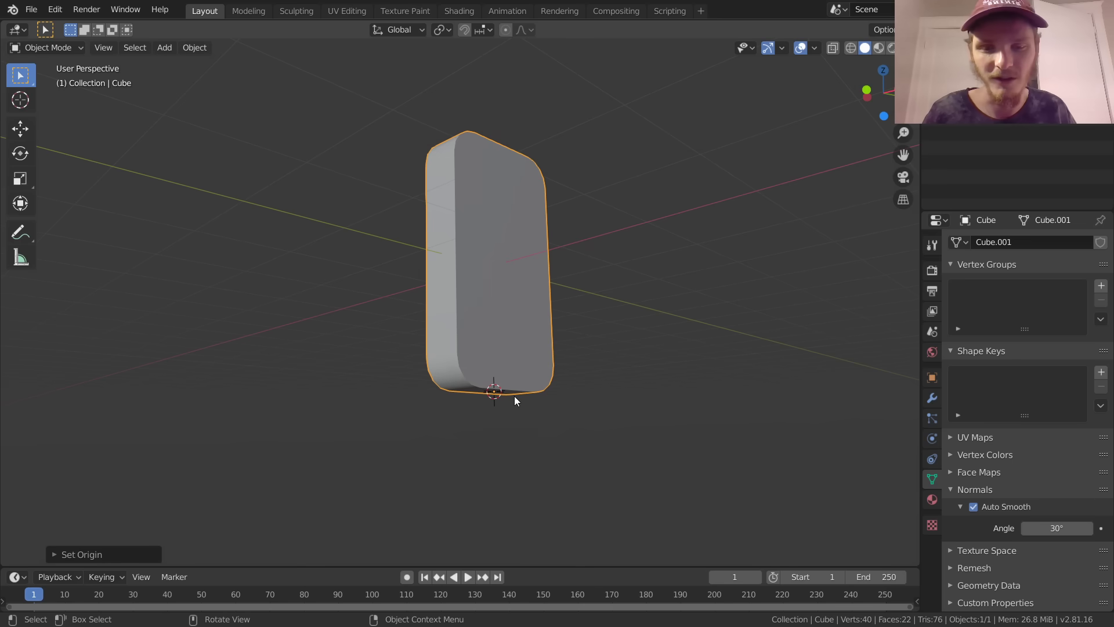
key(n)
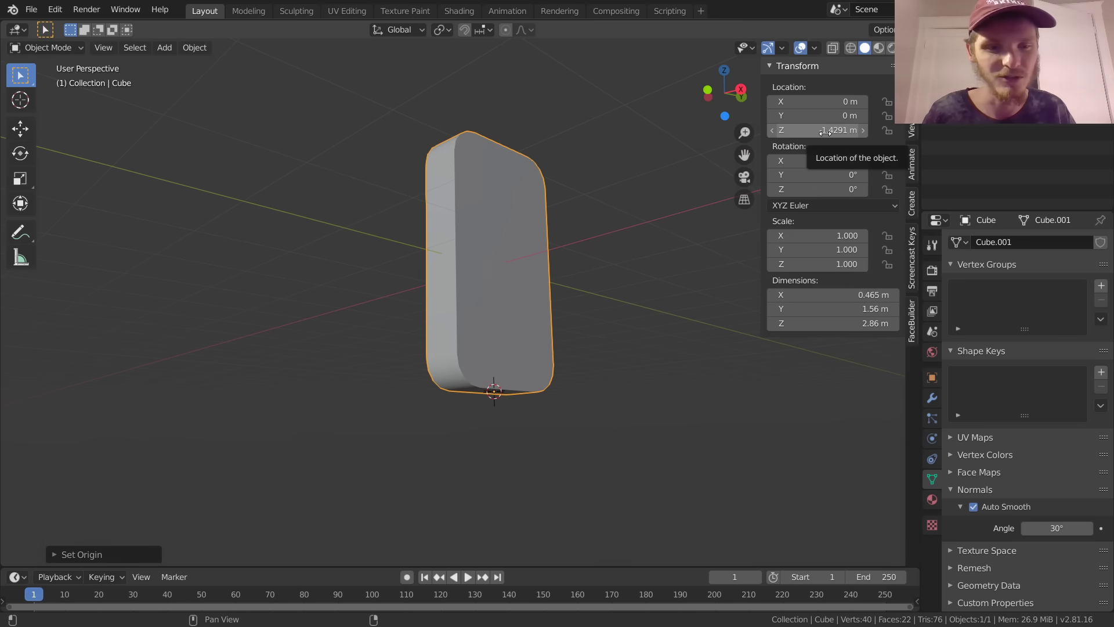
click(824, 131)
text(0)
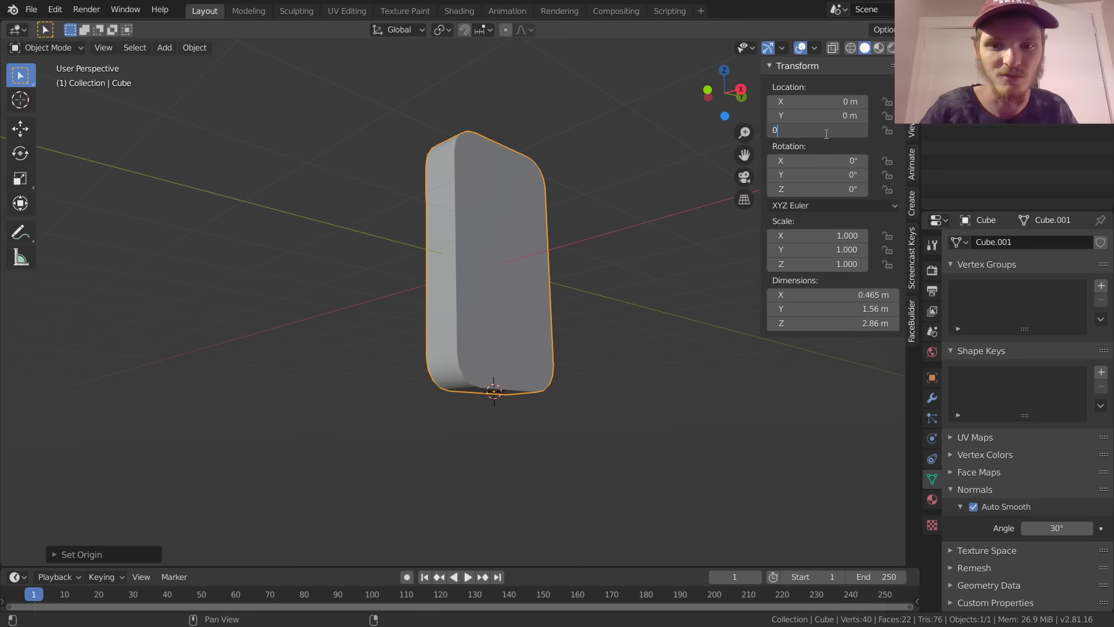
key(Return)
Step: Set the origin to Center of Mass (Volume), giving Location Z 1.4291 m
middle_drag(522, 325, 549, 280)
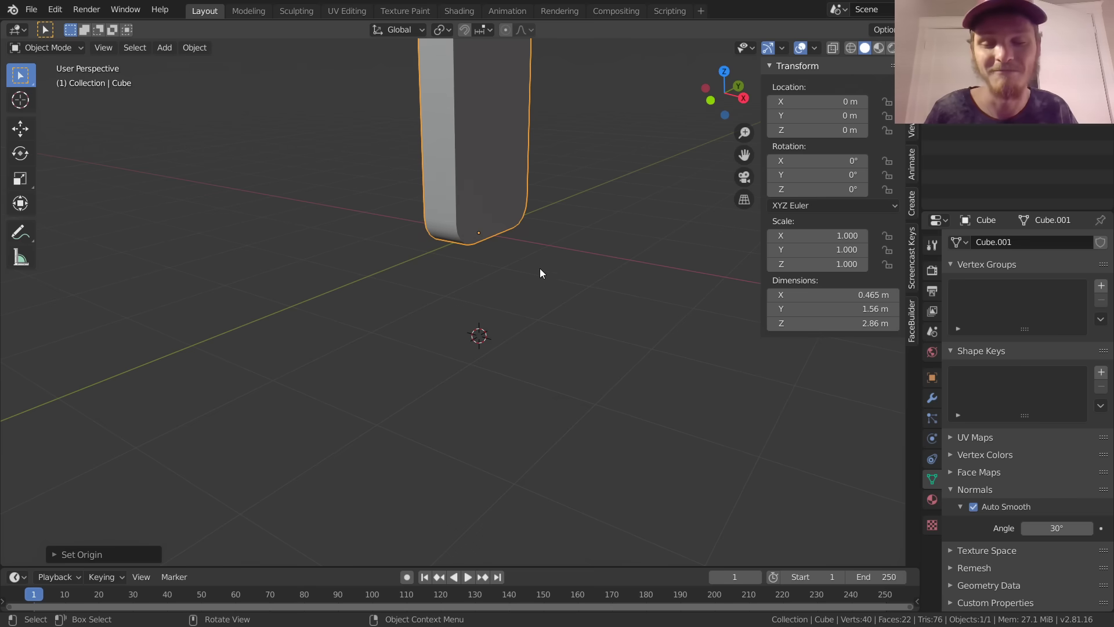
shift+scroll(486, 274, up, 4)
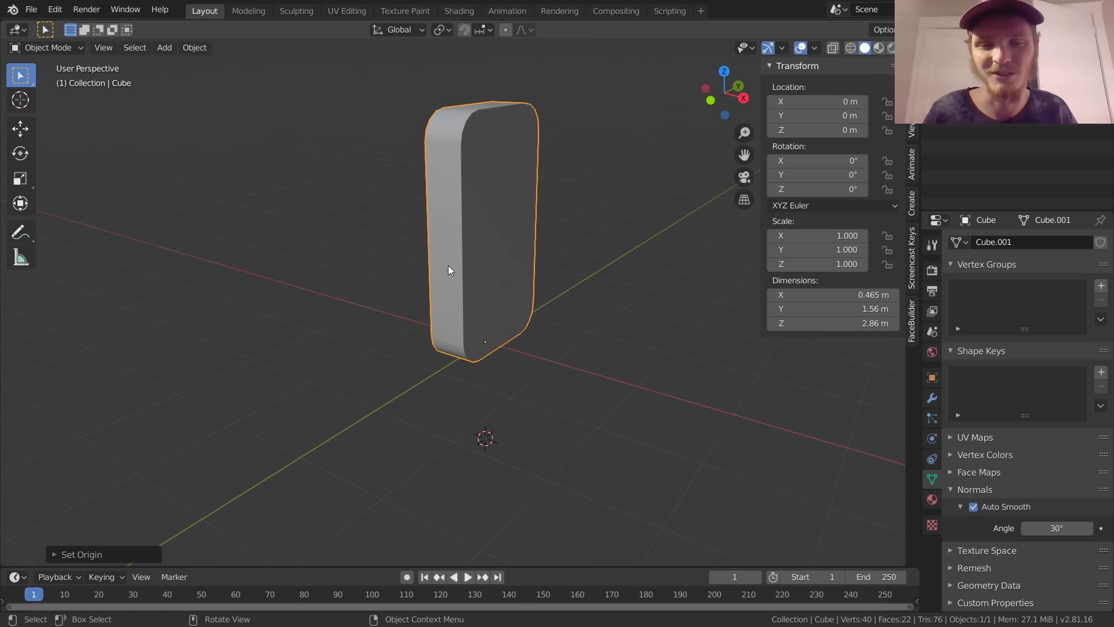
shift+scroll(502, 323, up, 2)
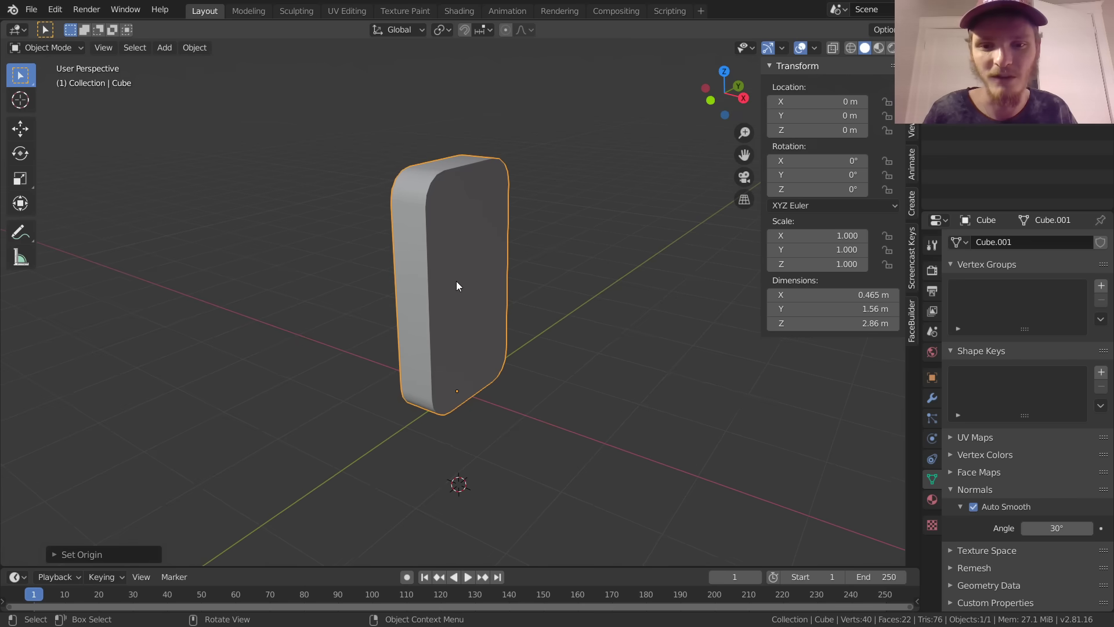
click(187, 49)
mouse_move(260, 79)
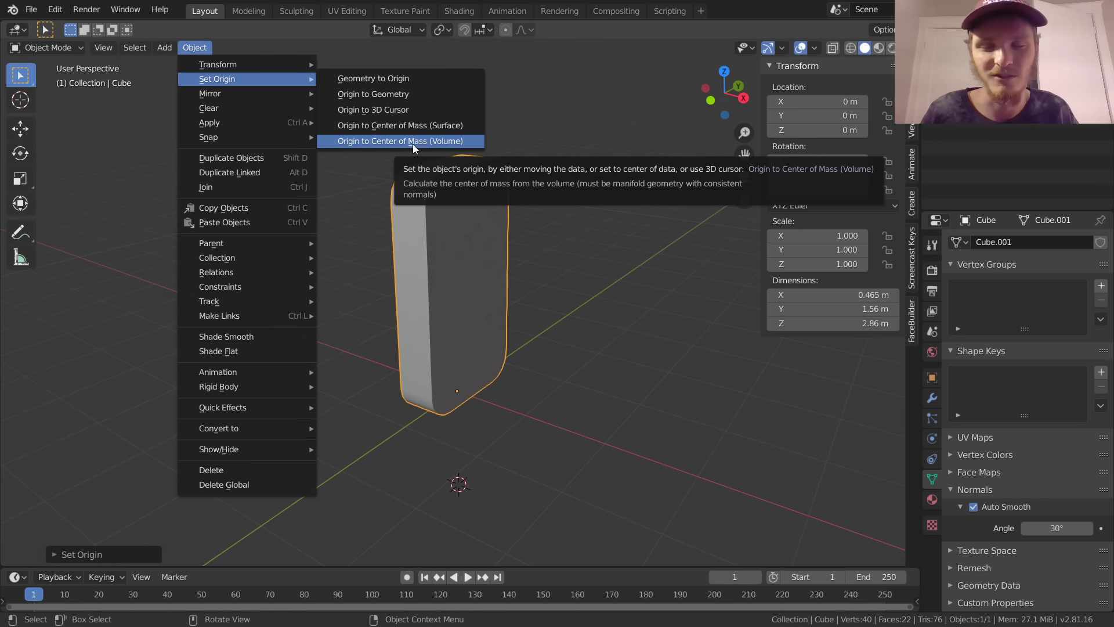
click(414, 141)
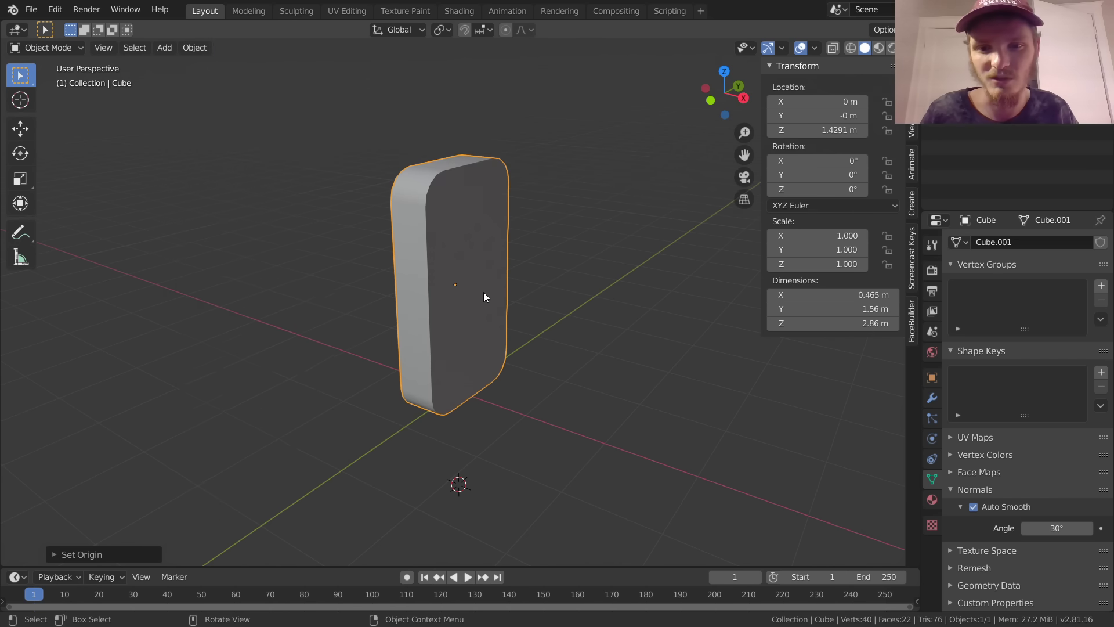
scroll(475, 279, down, 3)
mouse_move(462, 277)
middle_down()
mouse_move(493, 281)
mouse_move(466, 279)
middle_up()
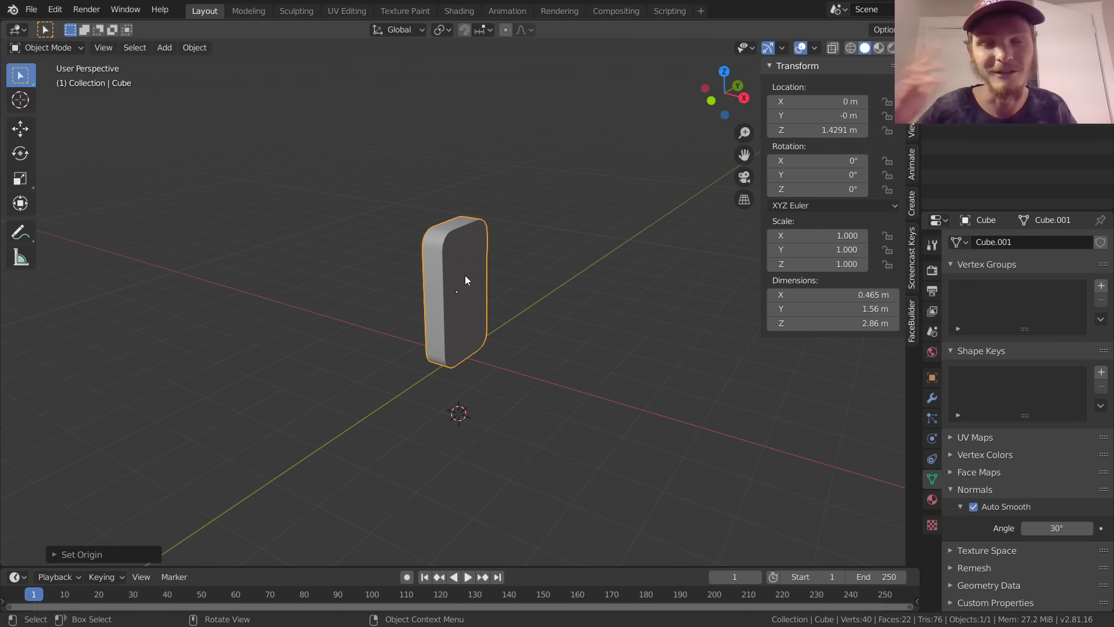
Step: Add an Array modifier with a higher count, Relative Offset 2.2 and Fit Type Fit Curve
click(932, 399)
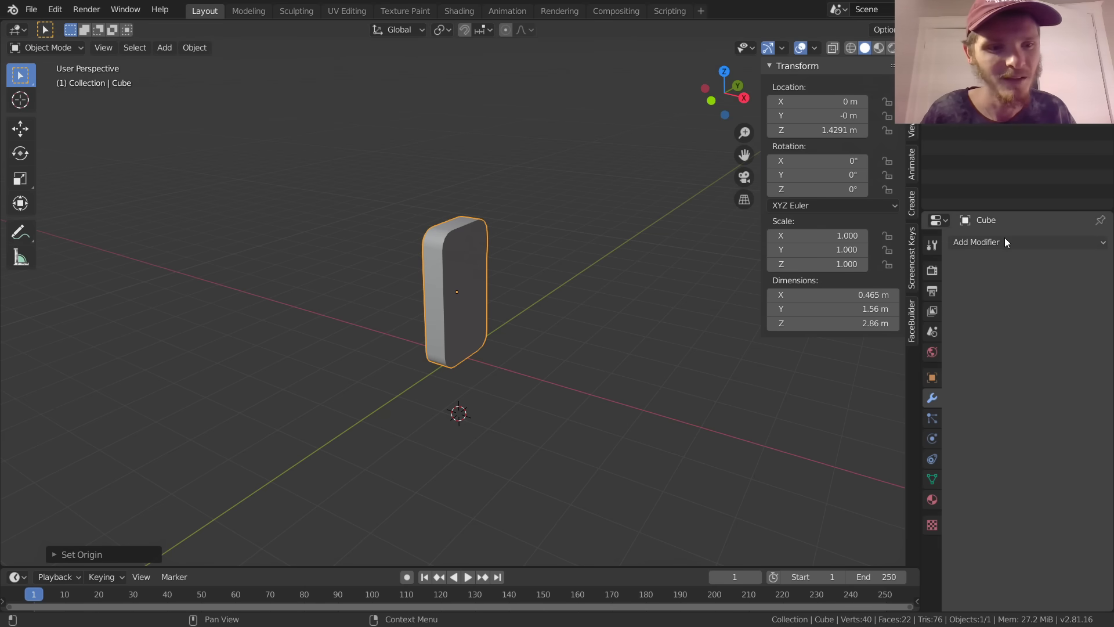
click(1007, 243)
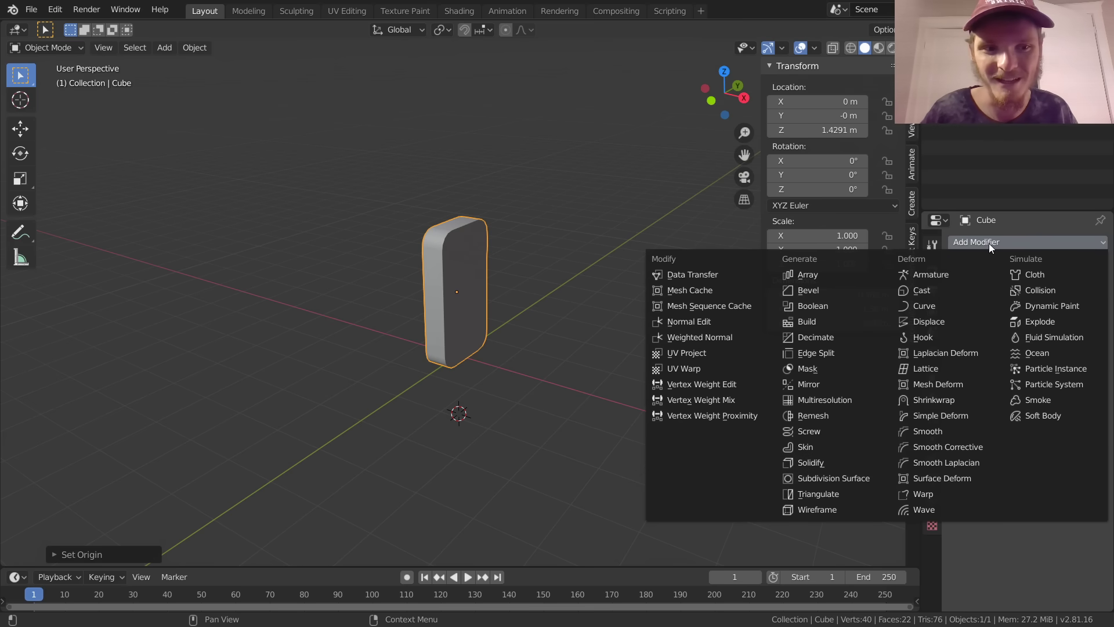
click(807, 275)
middle_drag(453, 250, 495, 248)
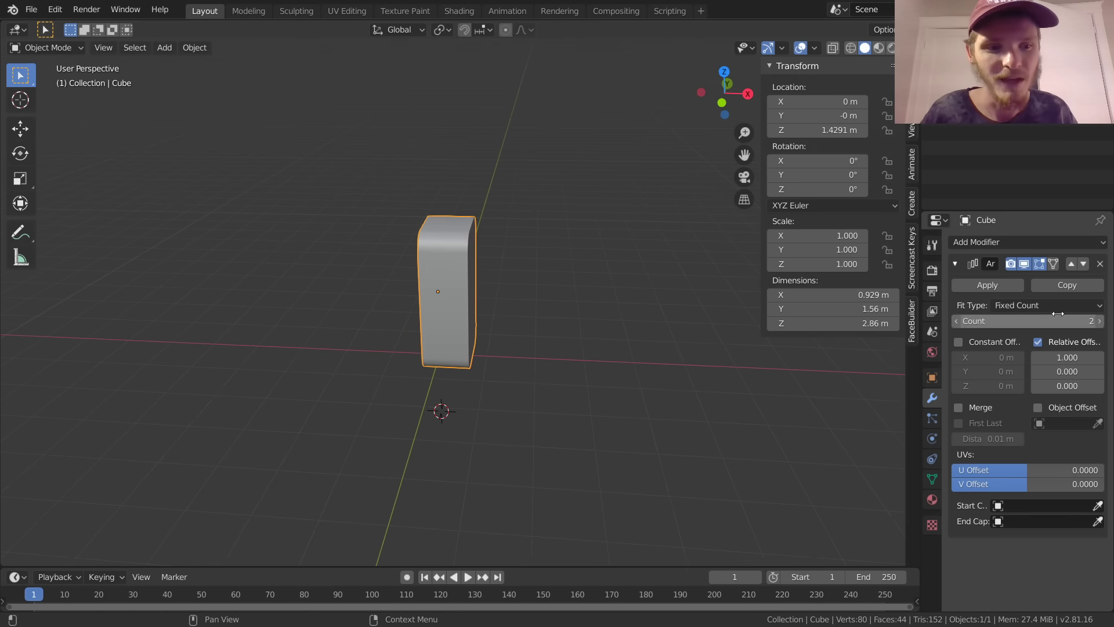
click(1098, 321)
click(1099, 321)
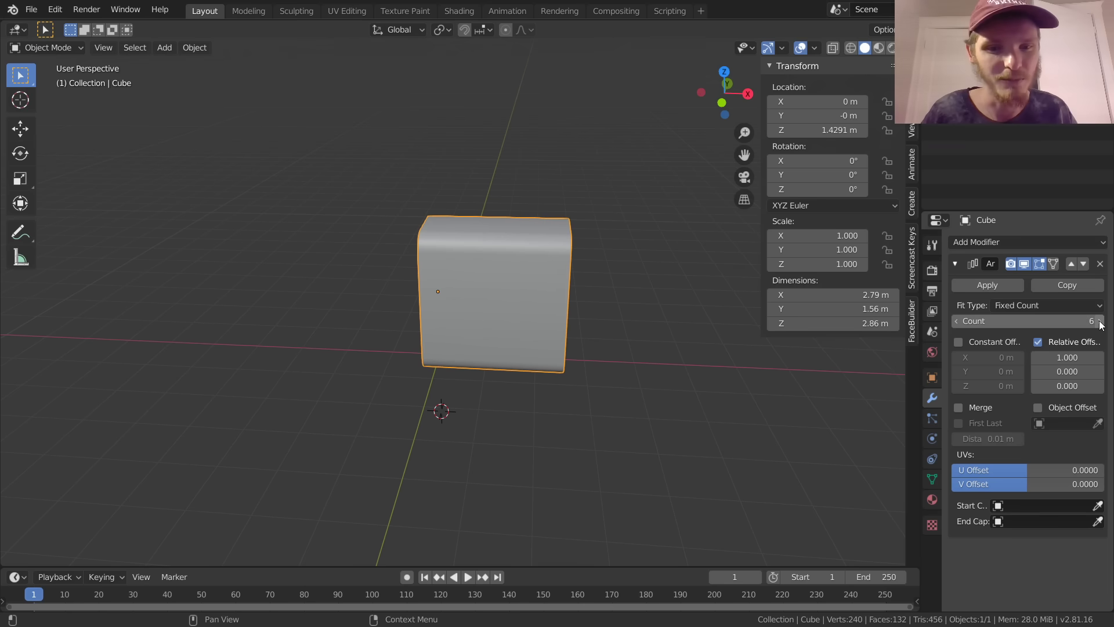
drag(1066, 357, 1072, 357)
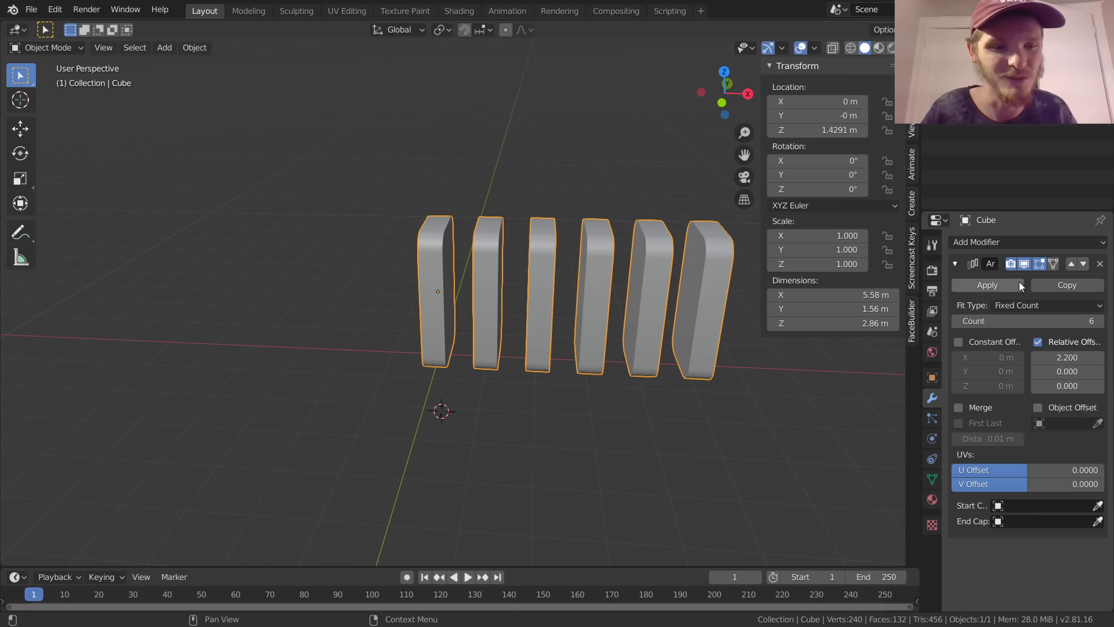
click(993, 304)
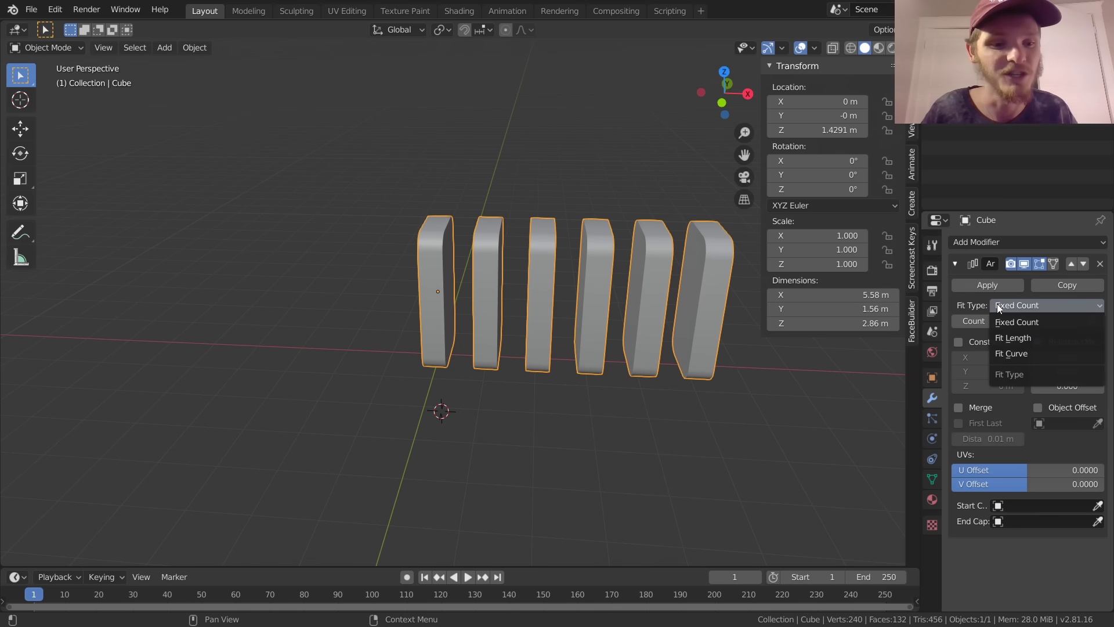
click(1015, 352)
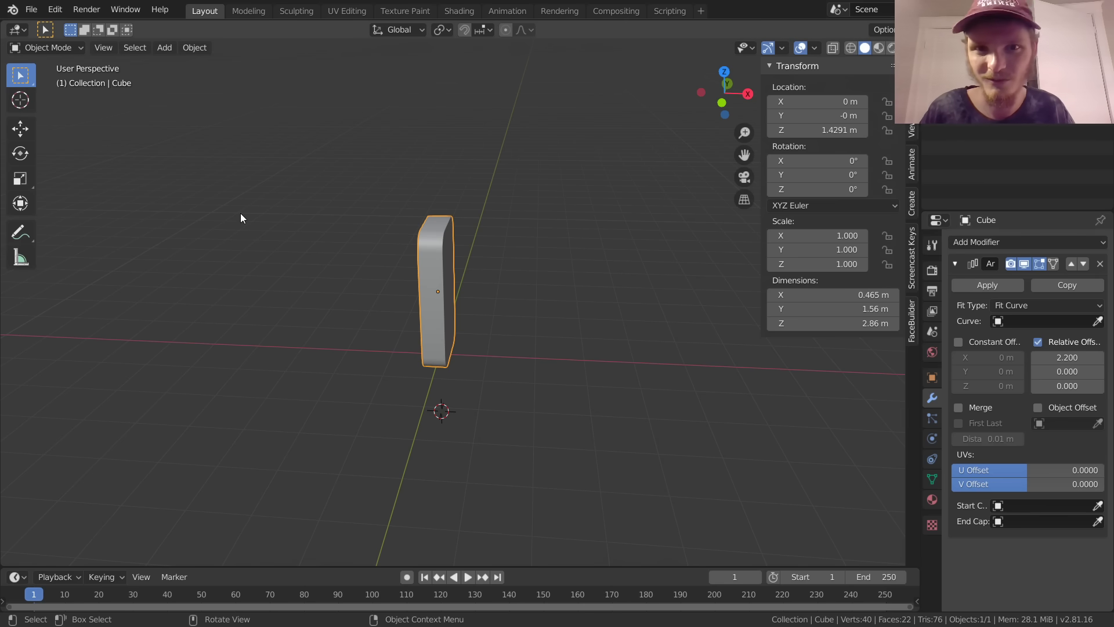
Step: Add a Bezier curve to the scene, then reselect the domino
key(shift+a)
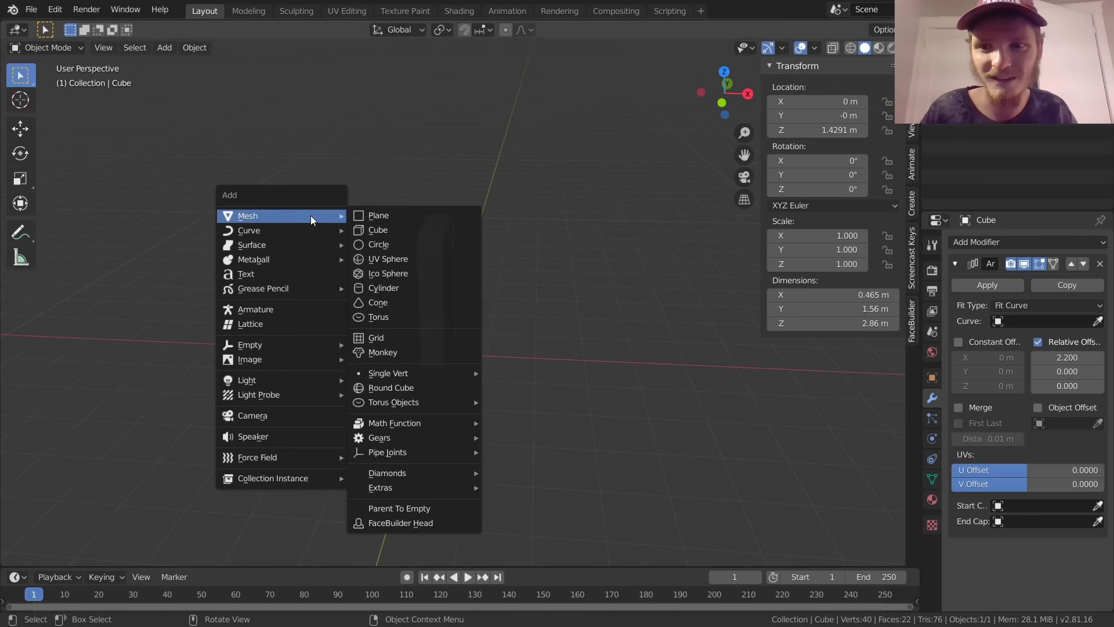
mouse_move(310, 228)
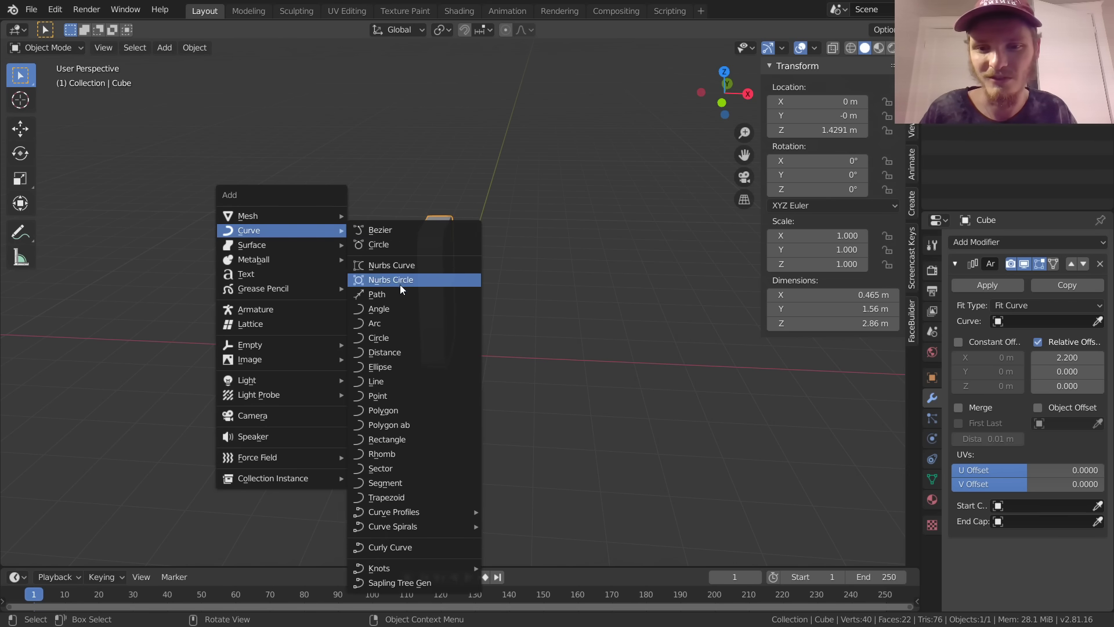
click(378, 230)
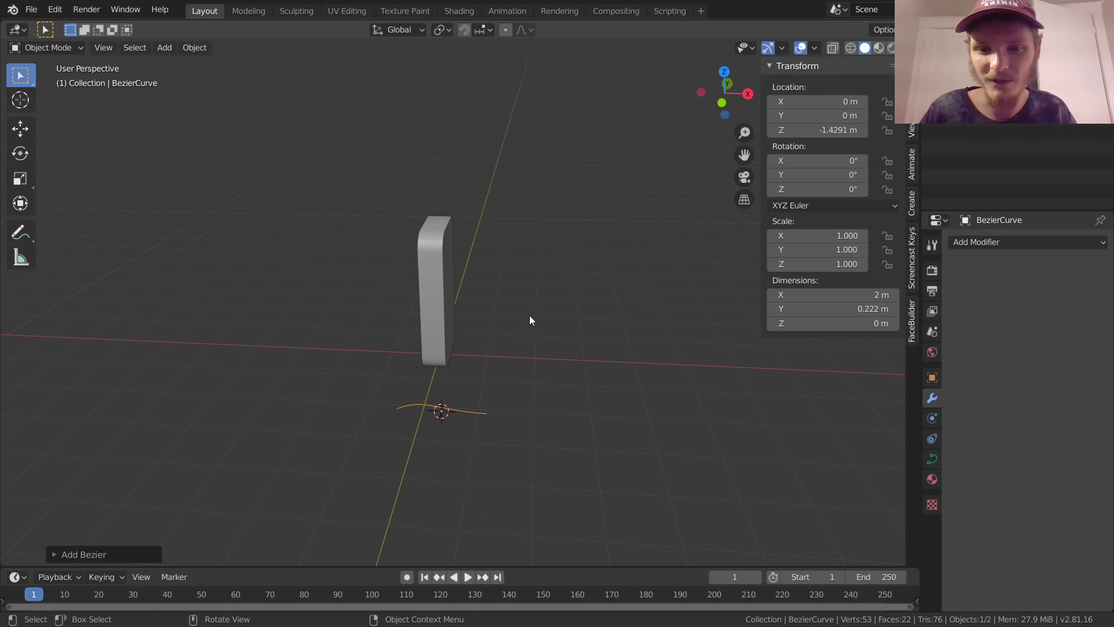
middle_drag(463, 337, 436, 349)
click(436, 349)
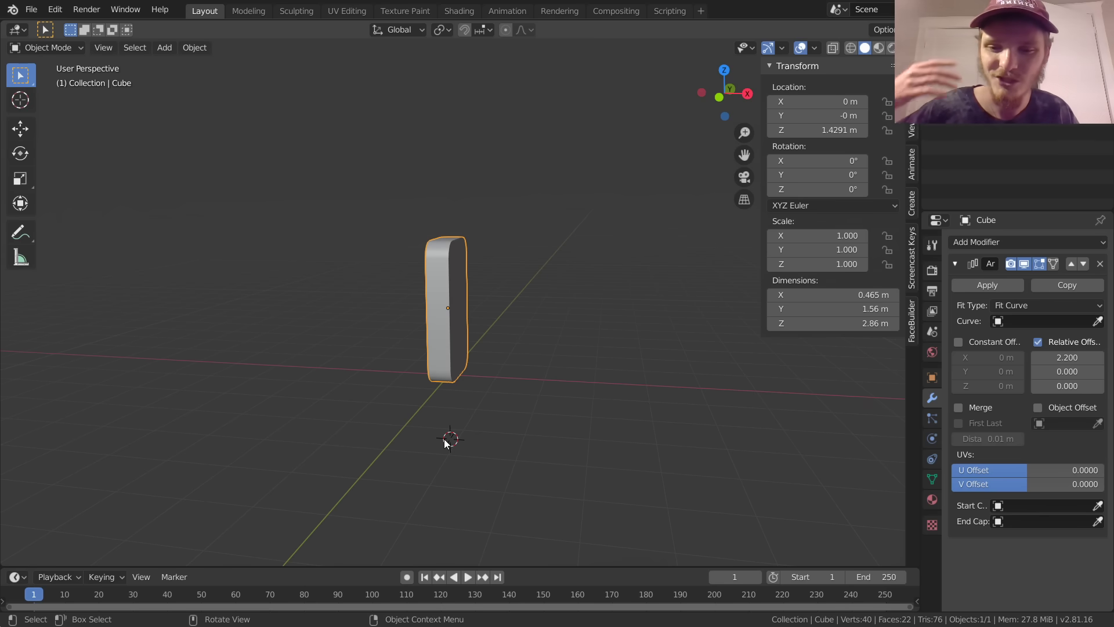
Step: Snap the 3D cursor to the world origin using the F3 'cursor' search
key(F3)
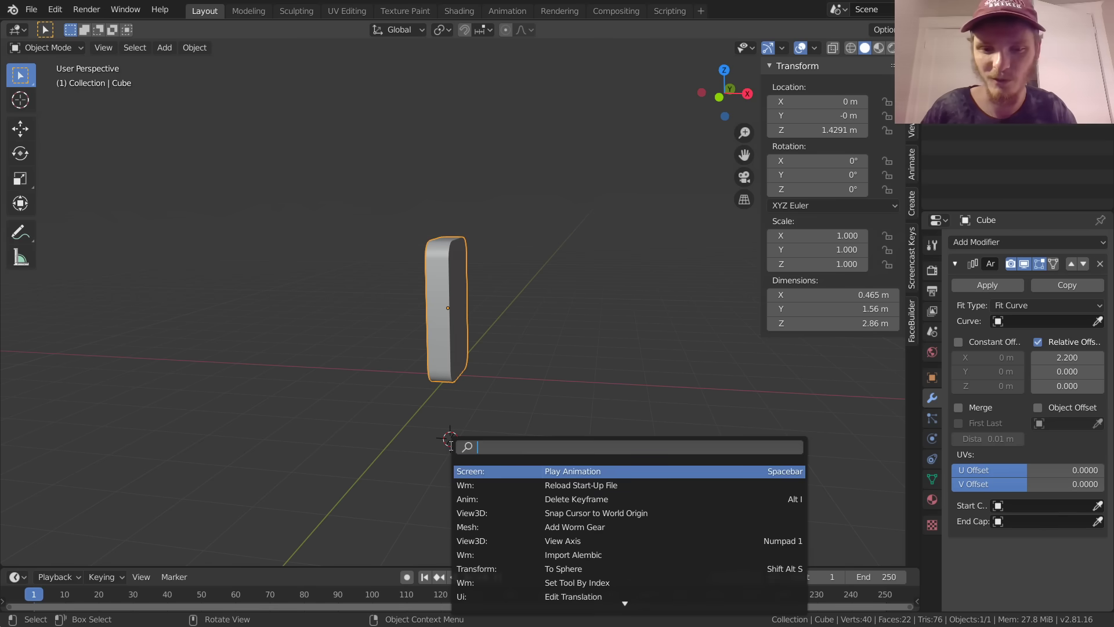
text(cursor)
key(Return)
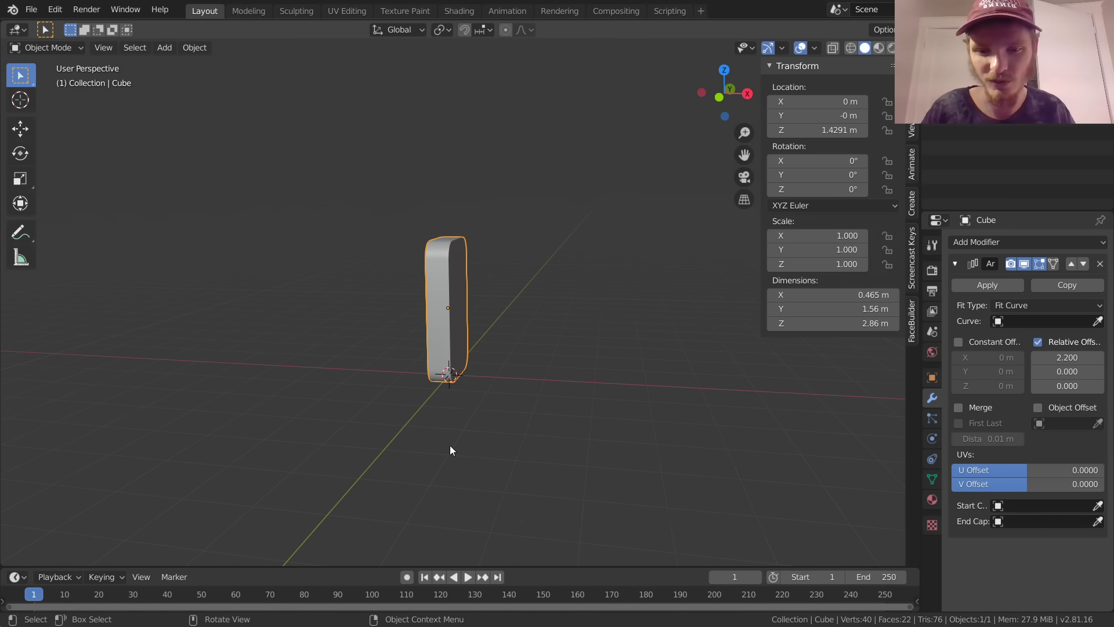
Step: Add a Bezier curve at the origin and scale it to about 14 m in Edit Mode
key(shift+a)
mouse_move(352, 282)
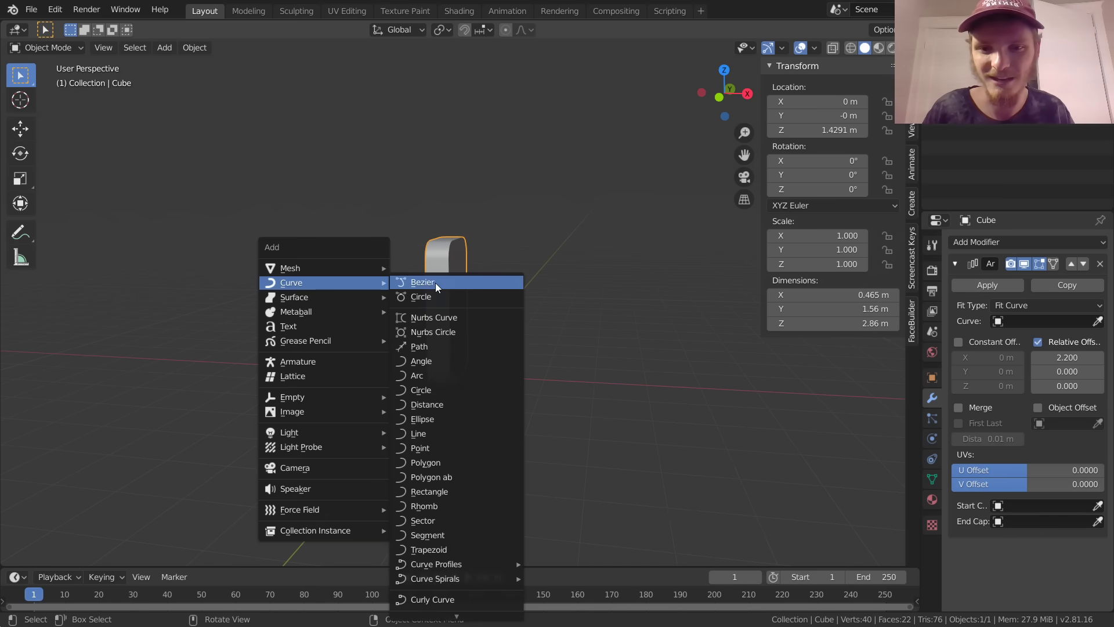
click(435, 282)
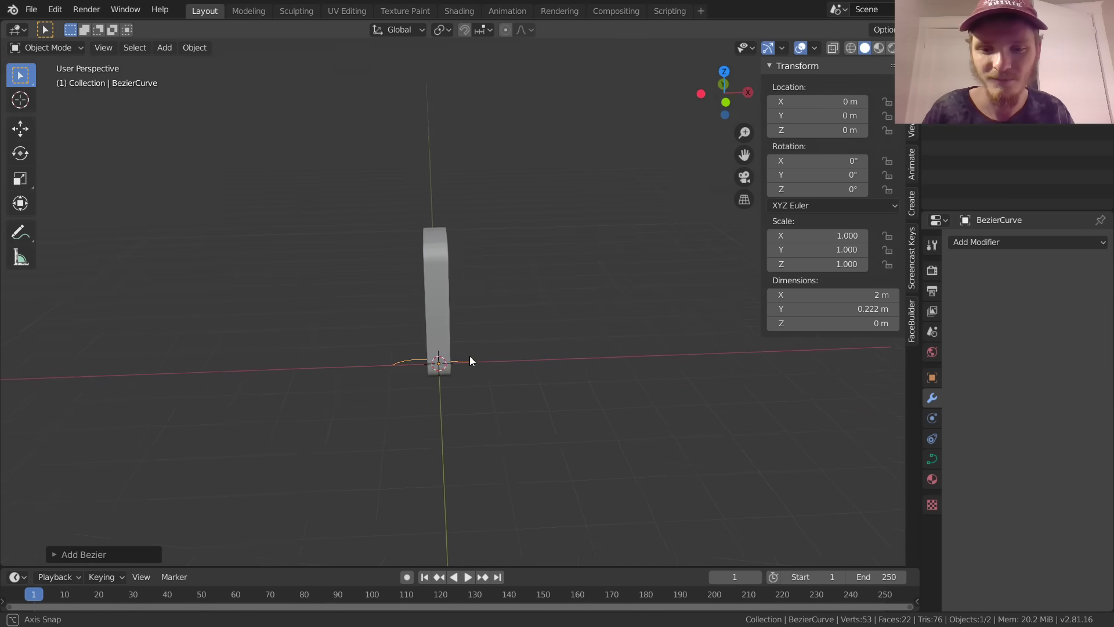
key(Tab)
key(s)
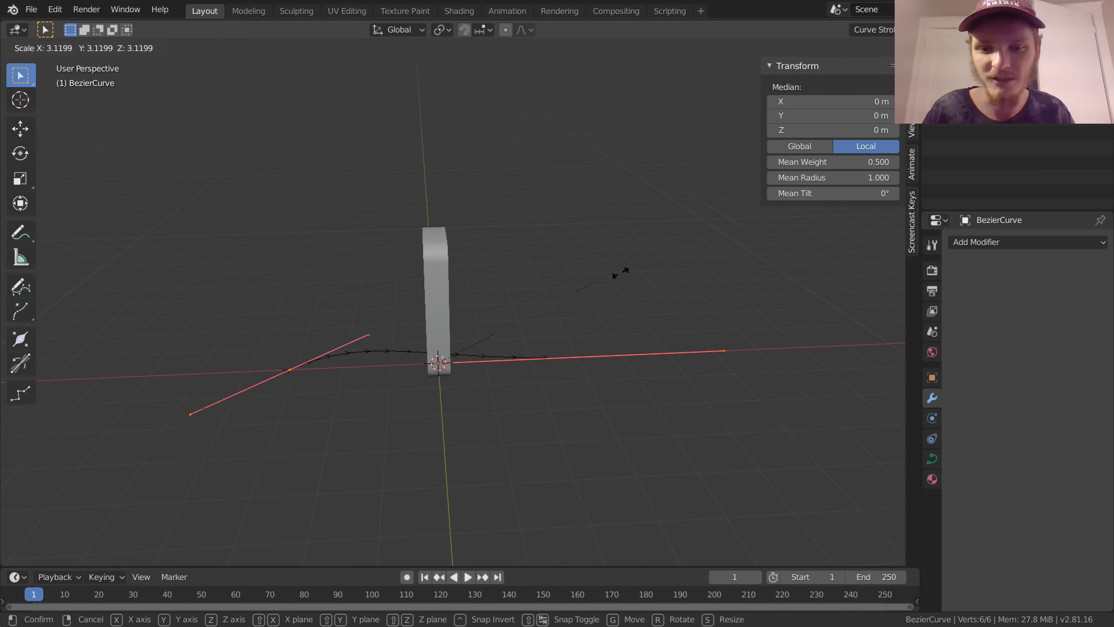
click(837, 211)
key(Tab)
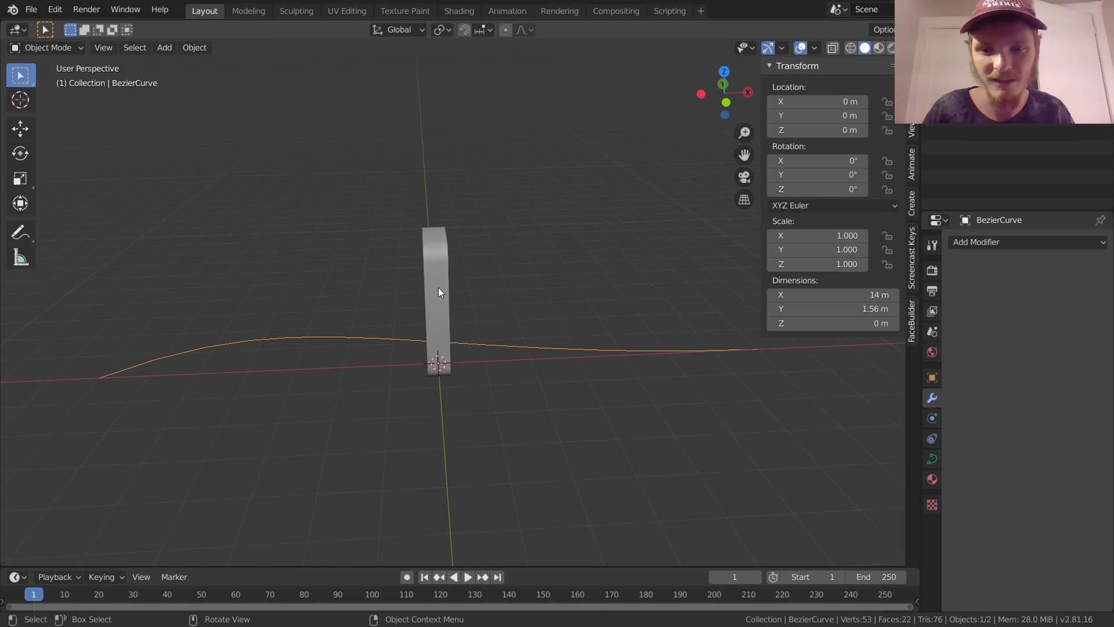
Step: Select the domino Cube and set the Array modifier's fit curve to BezierCurve
click(438, 287)
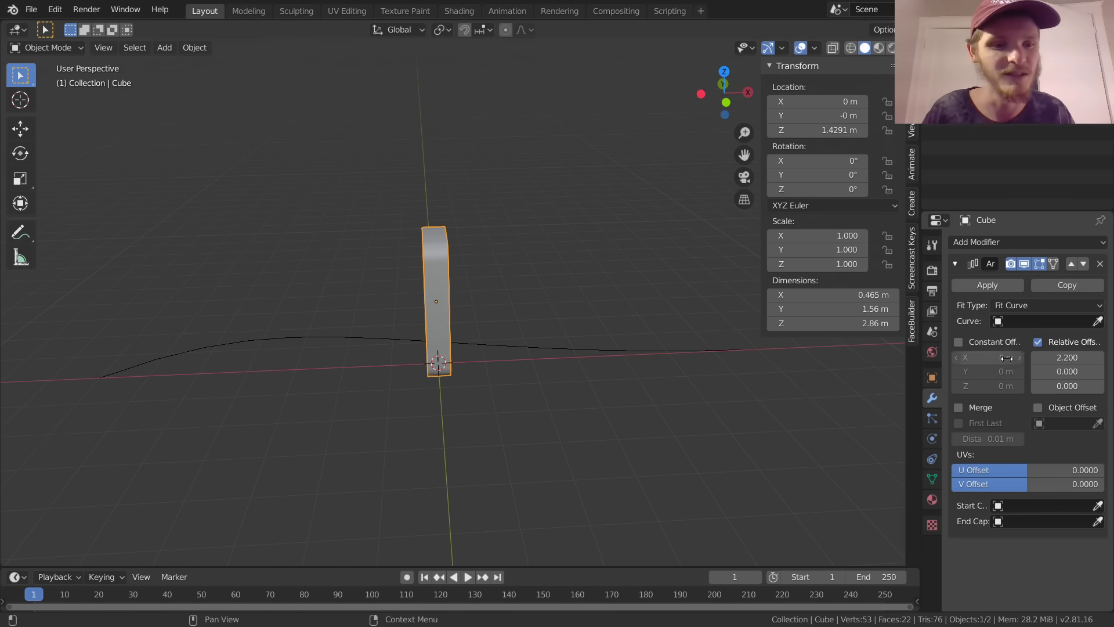
click(1021, 321)
click(965, 342)
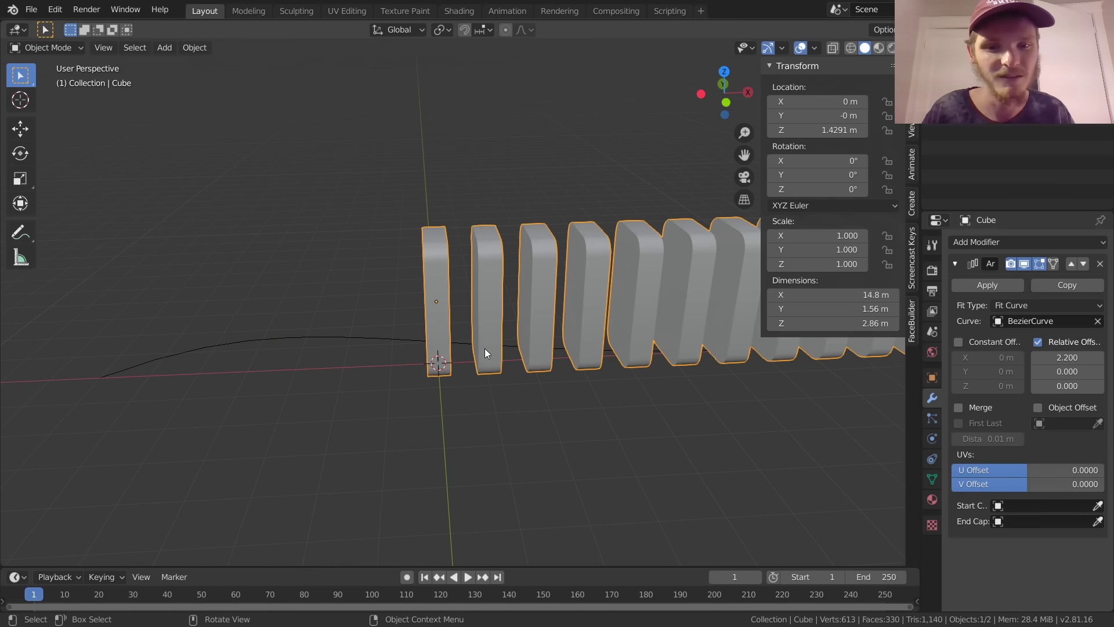
scroll(484, 347, down, 4)
middle_drag(548, 302, 427, 337)
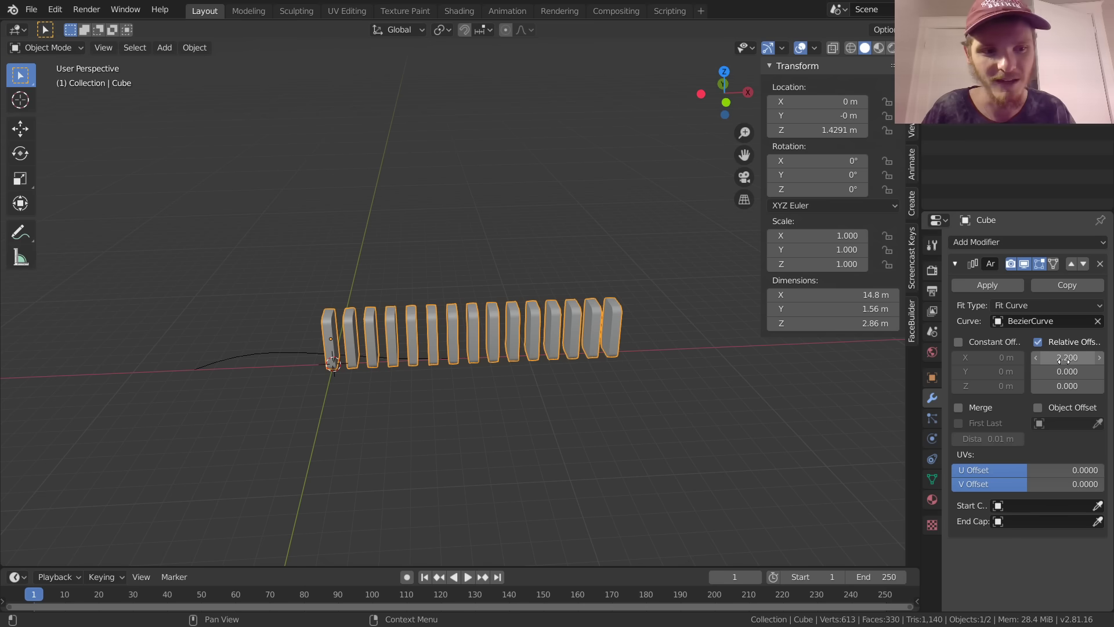
Step: Adjust the array's Relative Offset X to 2.190 to space the dominoes
mouse_move(1068, 358)
mouse_down()
mouse_move(1099, 358)
mouse_move(1056, 358)
mouse_up()
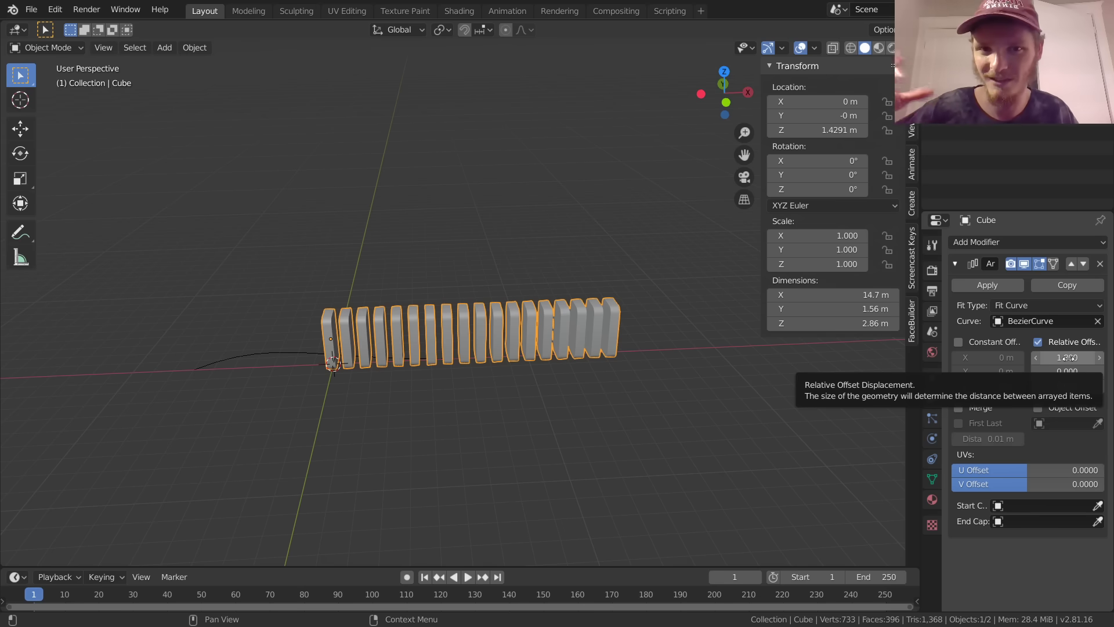
drag(1067, 358, 1082, 358)
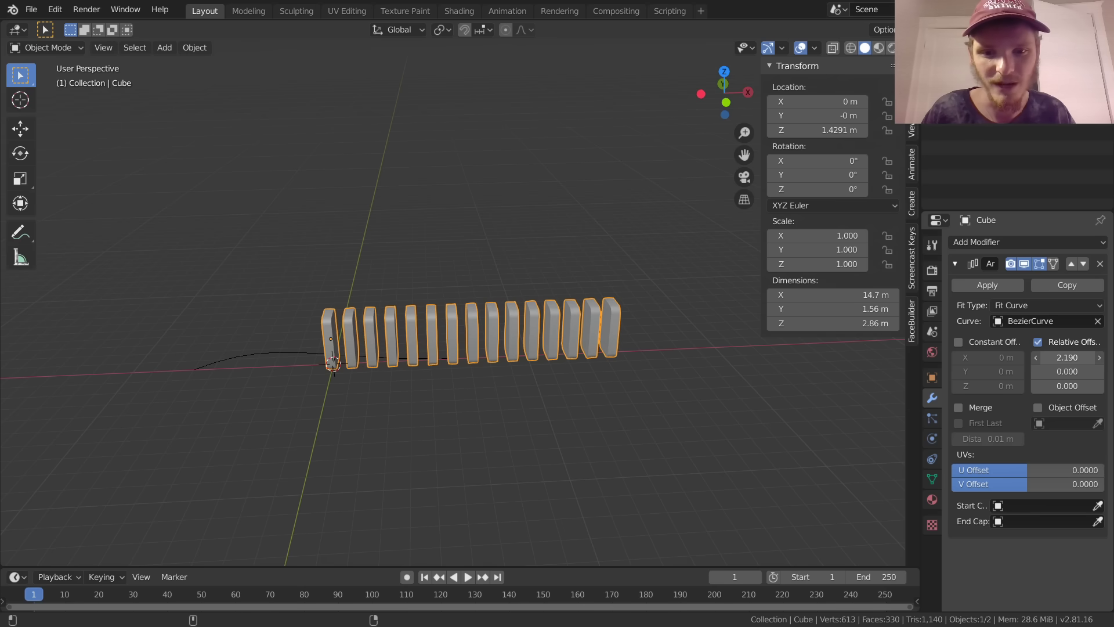
scroll(368, 378, up, 3)
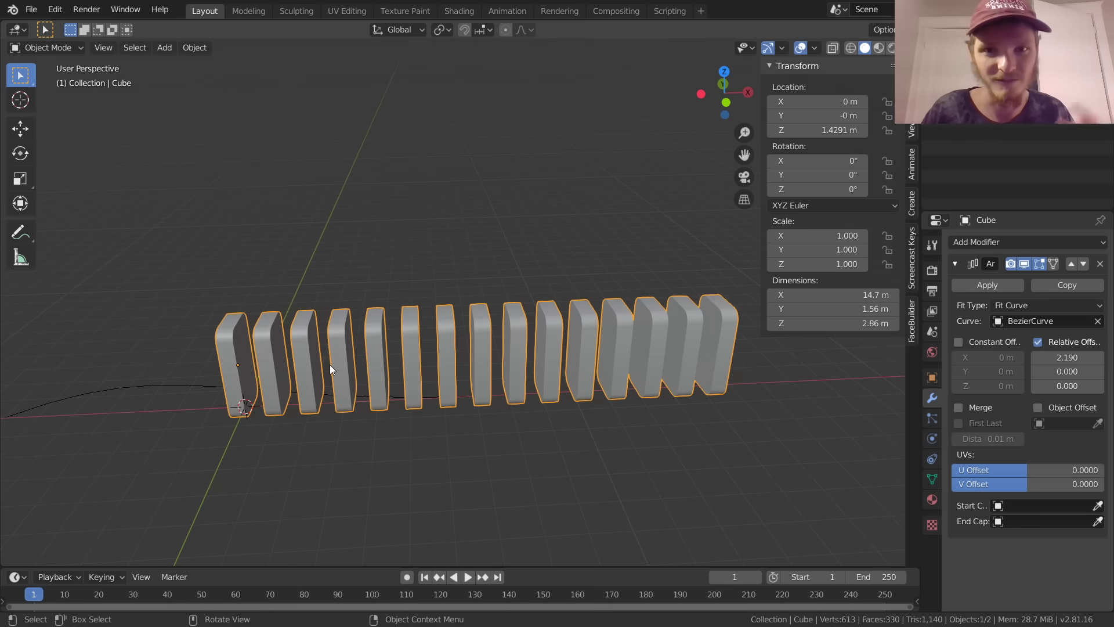
Step: Start scaling the domino mesh in Edit Mode, then cancel it, leaving its size unchanged
shift+middle_drag(291, 363, 469, 299)
key(Tab)
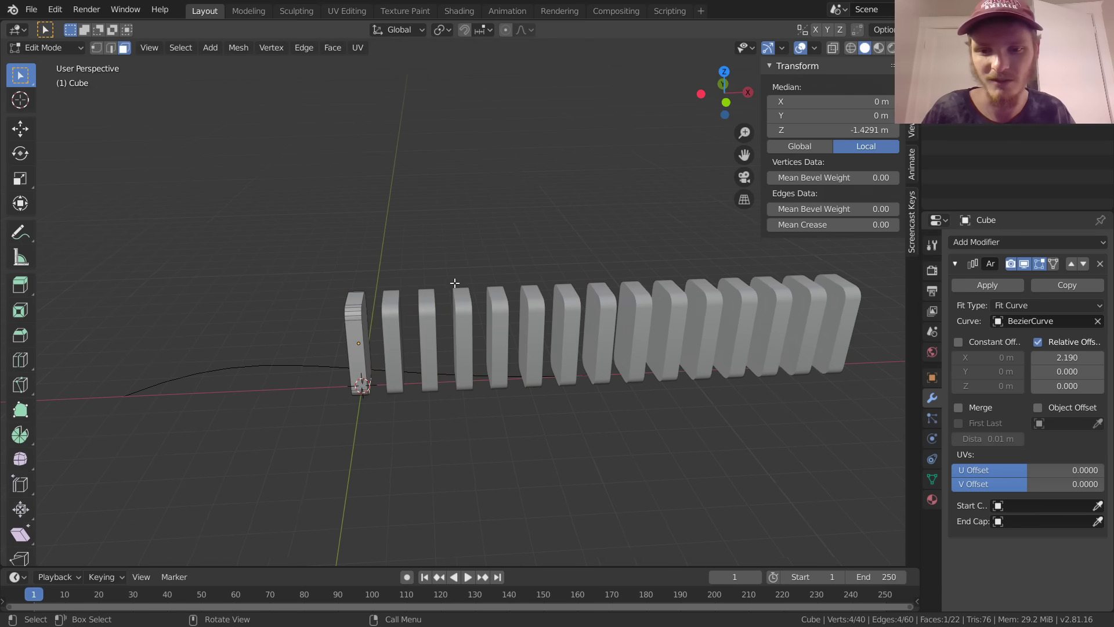
key(a)
key(s)
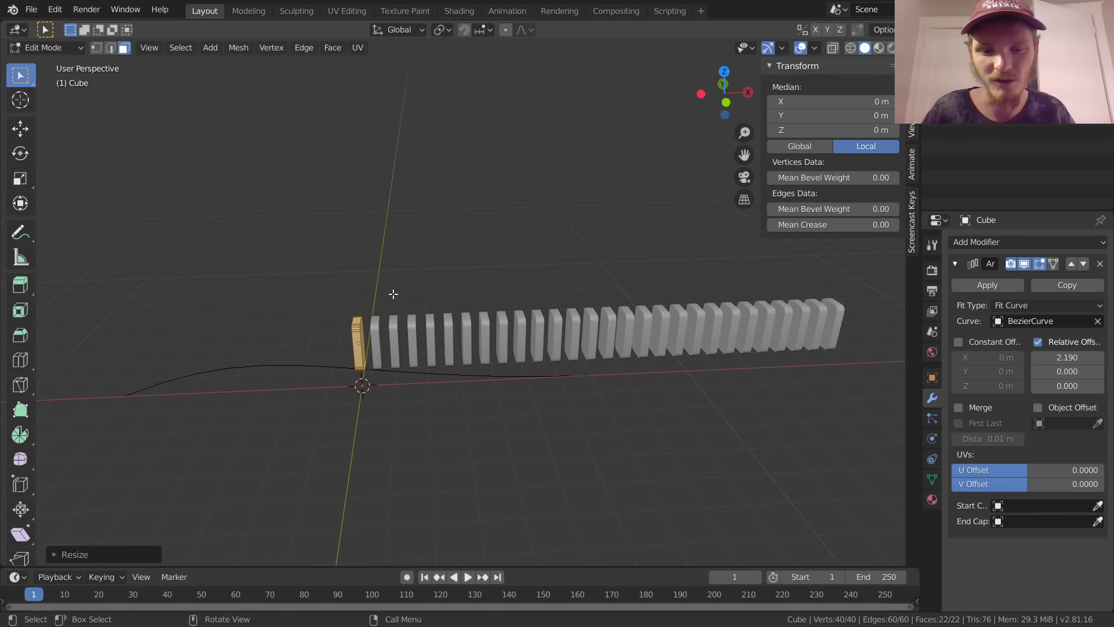
key(Escape)
key(Tab)
Step: Select BezierCurve and scale its points up in Edit Mode to lengthen the domino row
click(304, 354)
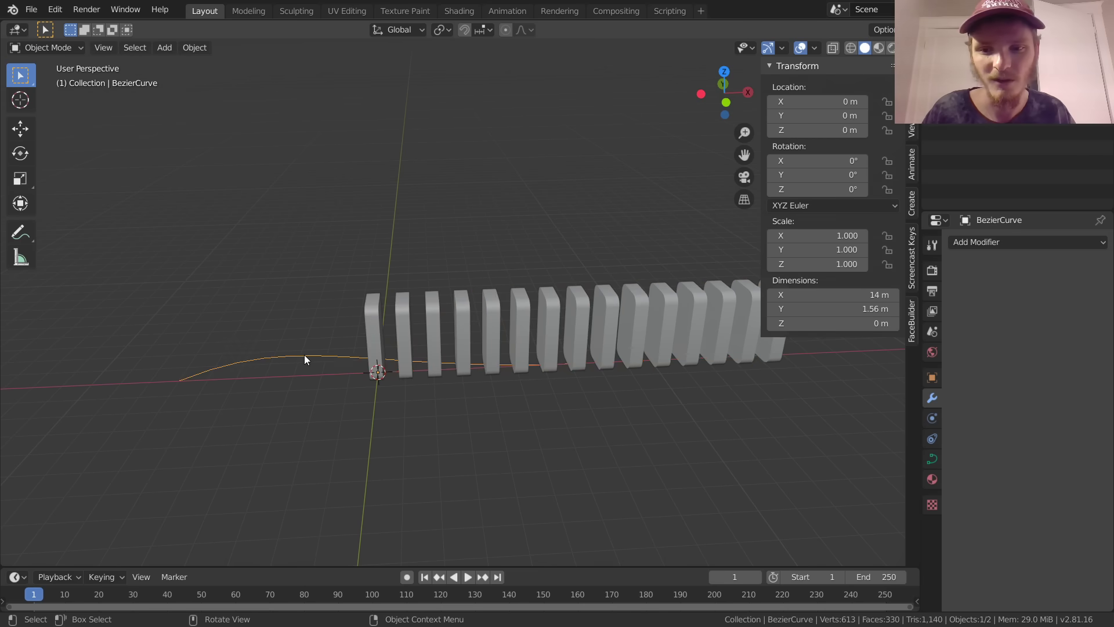
key(Tab)
scroll(368, 321, down, 2)
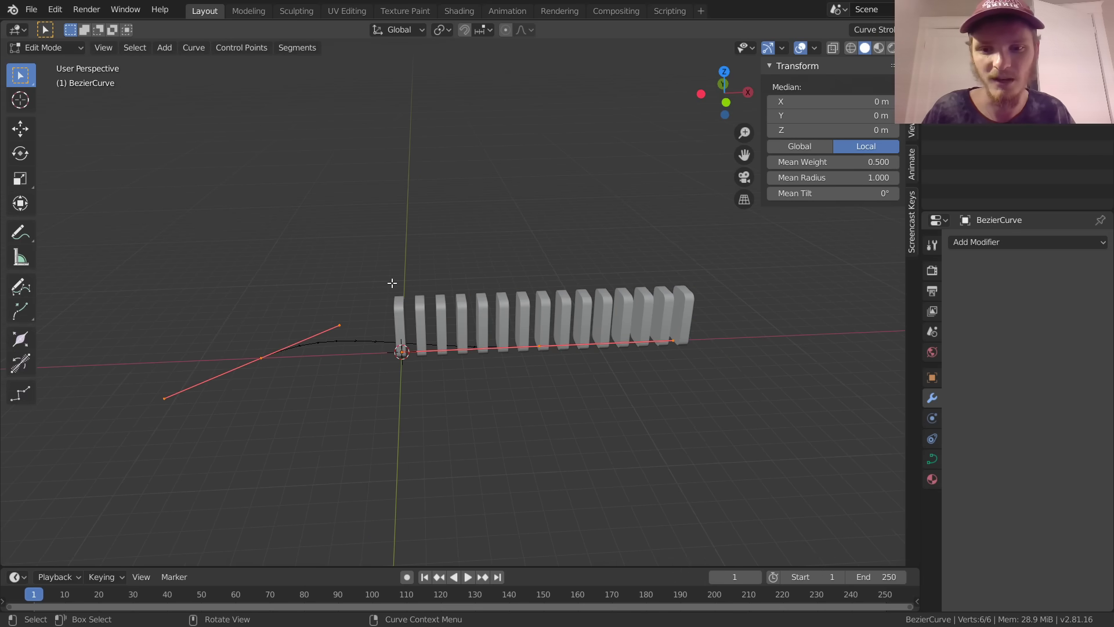
key(s)
click(461, 232)
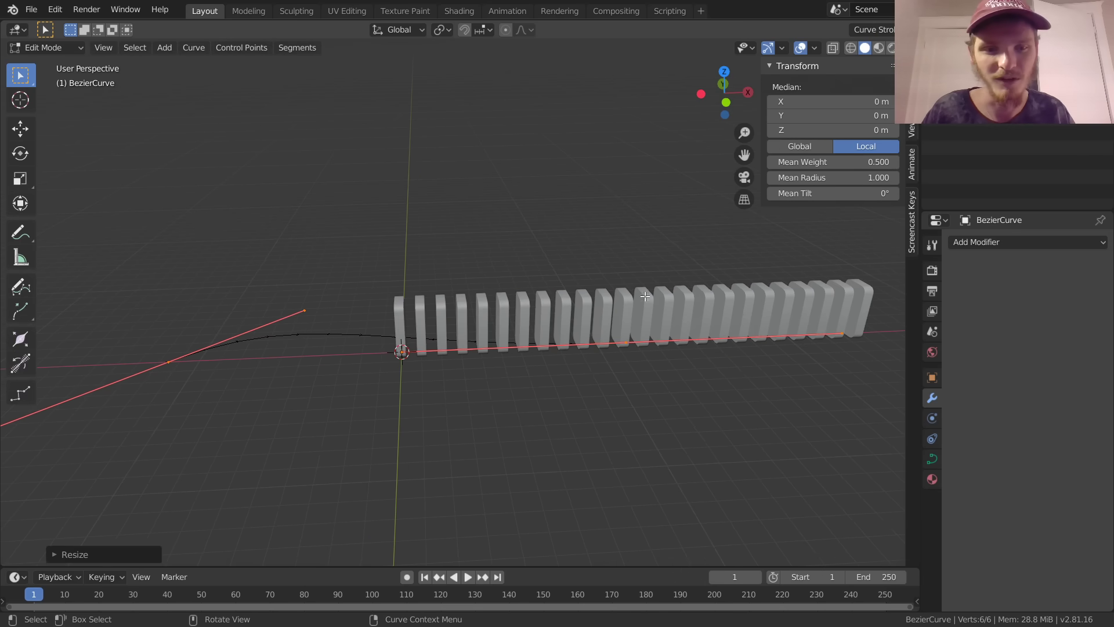
key(Tab)
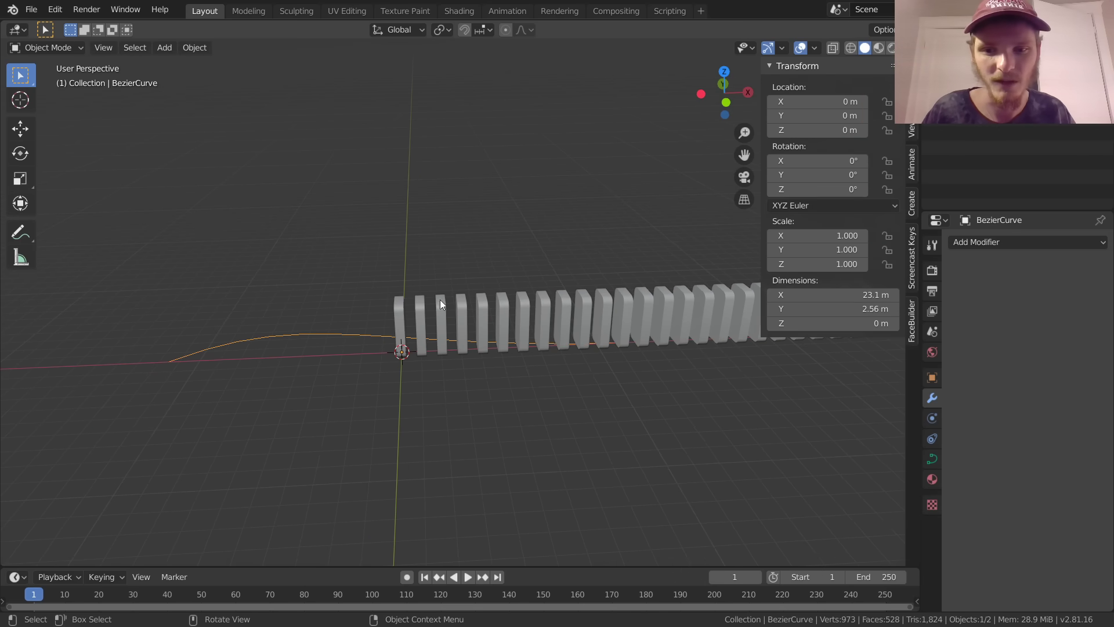
Step: Scale the curve slightly larger again, extending the row to about 26.9 m
key(Tab)
middle_drag(373, 266, 374, 295)
scroll(374, 295, down, 2)
key(s)
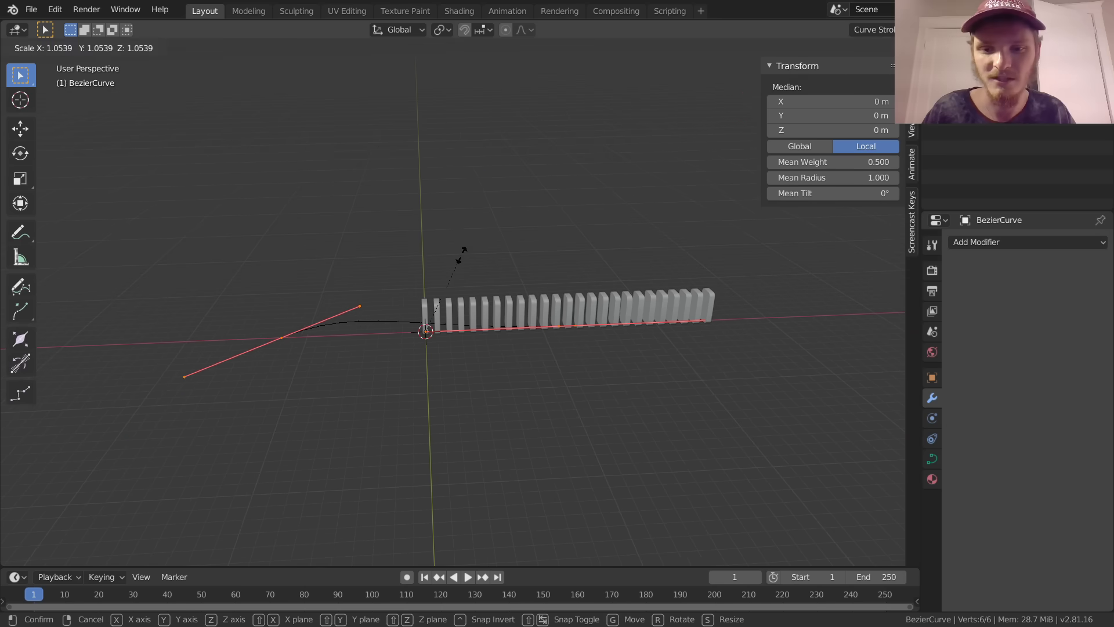
click(462, 250)
key(Tab)
Step: Reselect the domino Cube and bring up its Add Modifier list
scroll(486, 284, up, 4)
shift+middle_drag(514, 297, 403, 332)
click(403, 332)
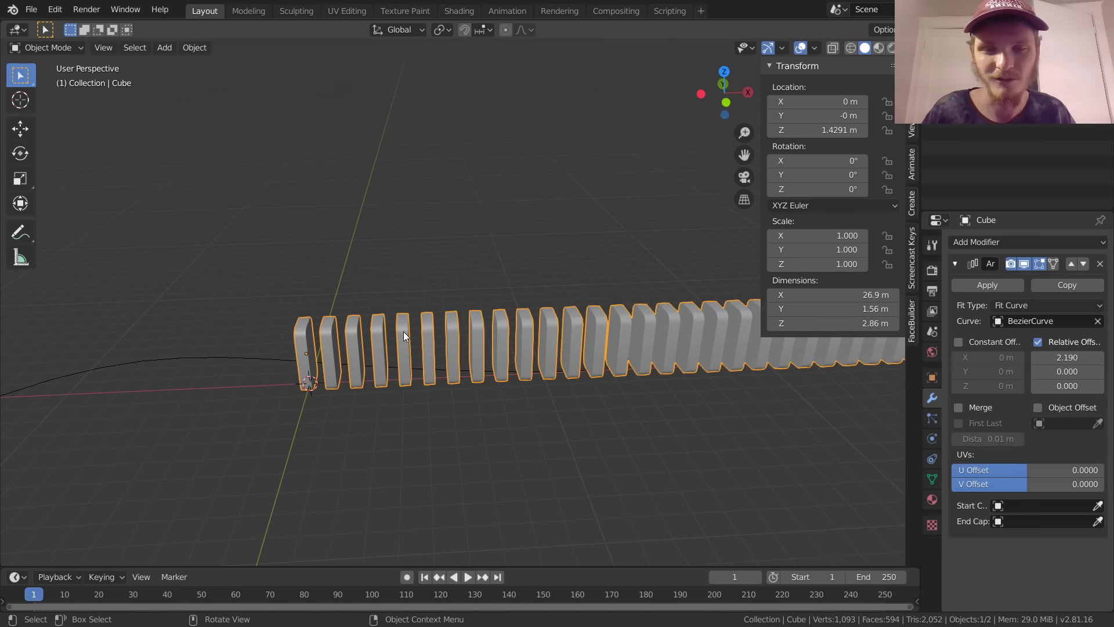
scroll(403, 332, down, 2)
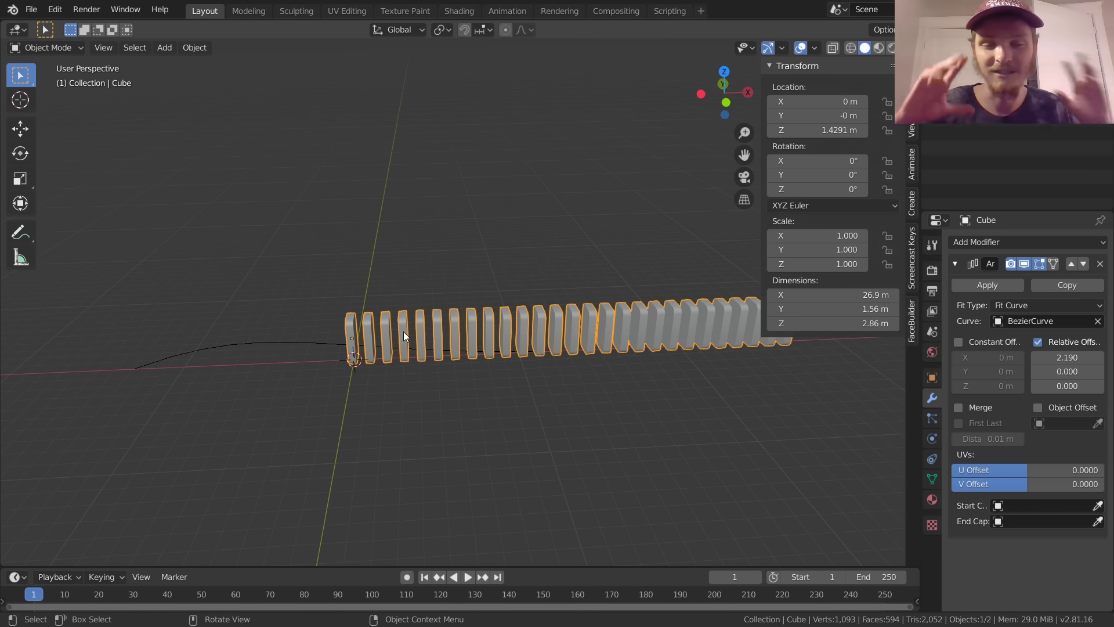
click(1023, 243)
Step: Add a Curve modifier to the dominoes with its Object set to BezierCurve
click(928, 308)
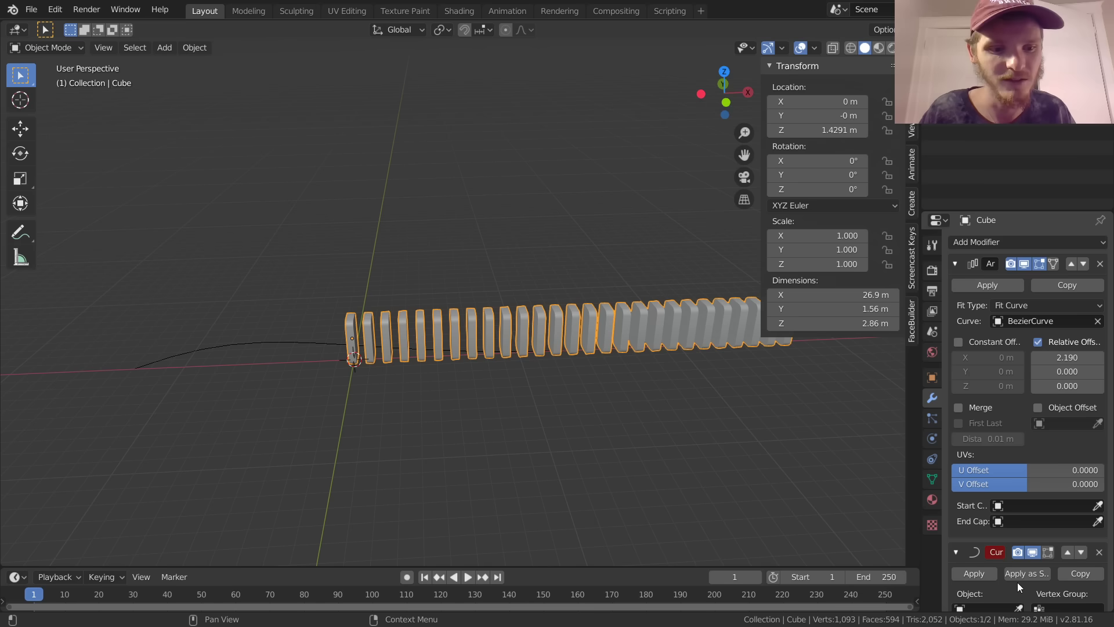
scroll(1017, 584, down, 2)
click(980, 558)
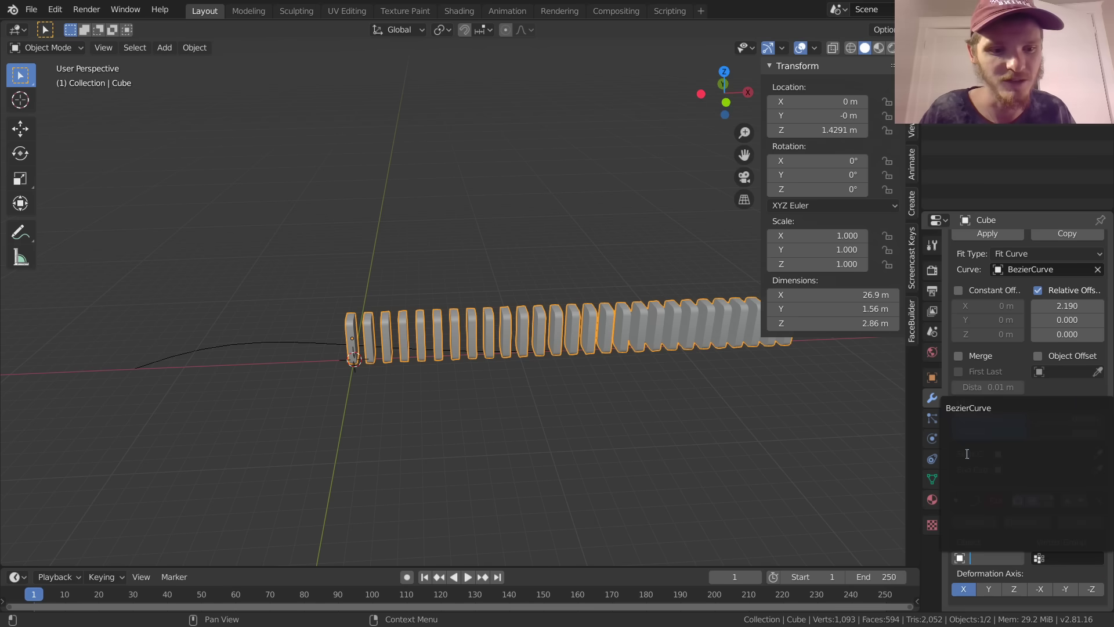
click(967, 408)
Step: Orbit and zoom to inspect the bent domino row from above
middle_drag(325, 301, 477, 343)
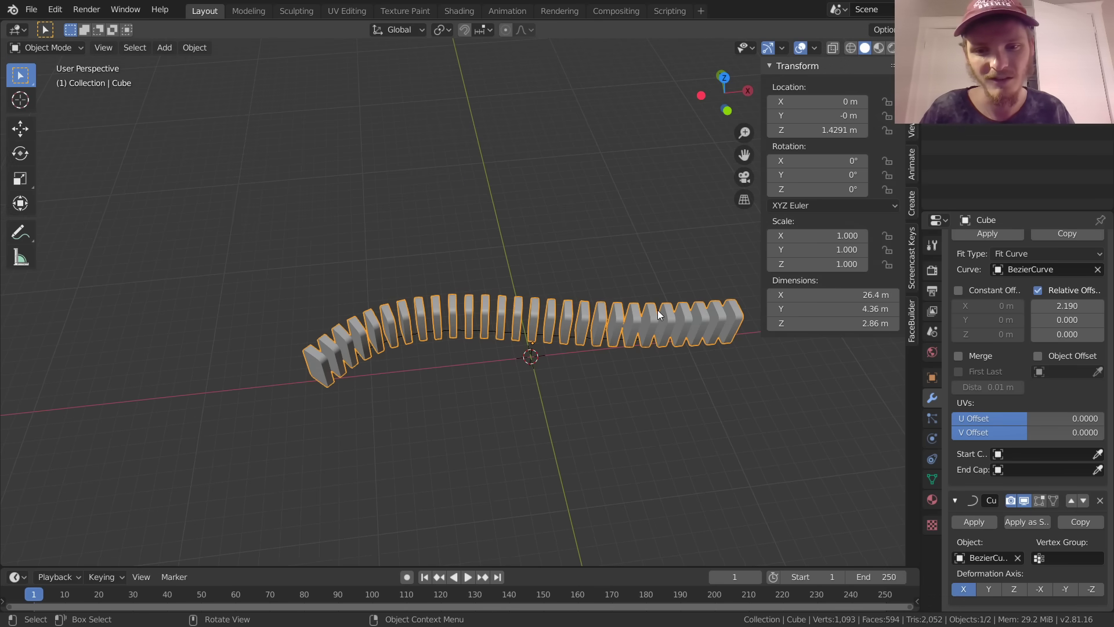
scroll(466, 302, up, 4)
scroll(404, 332, up, 4)
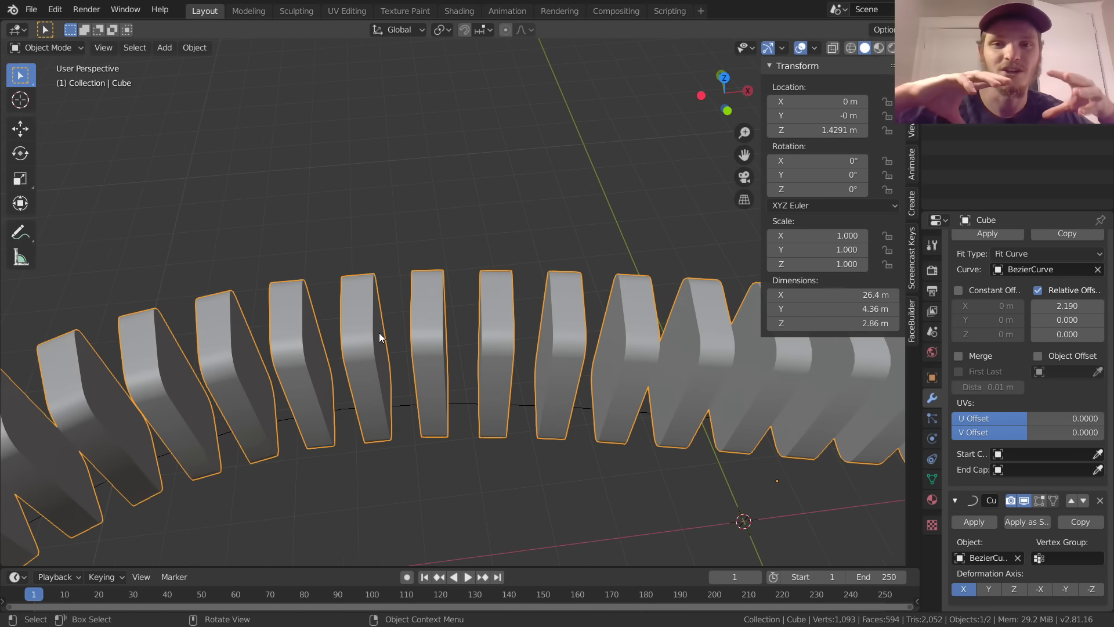
scroll(373, 333, up, 2)
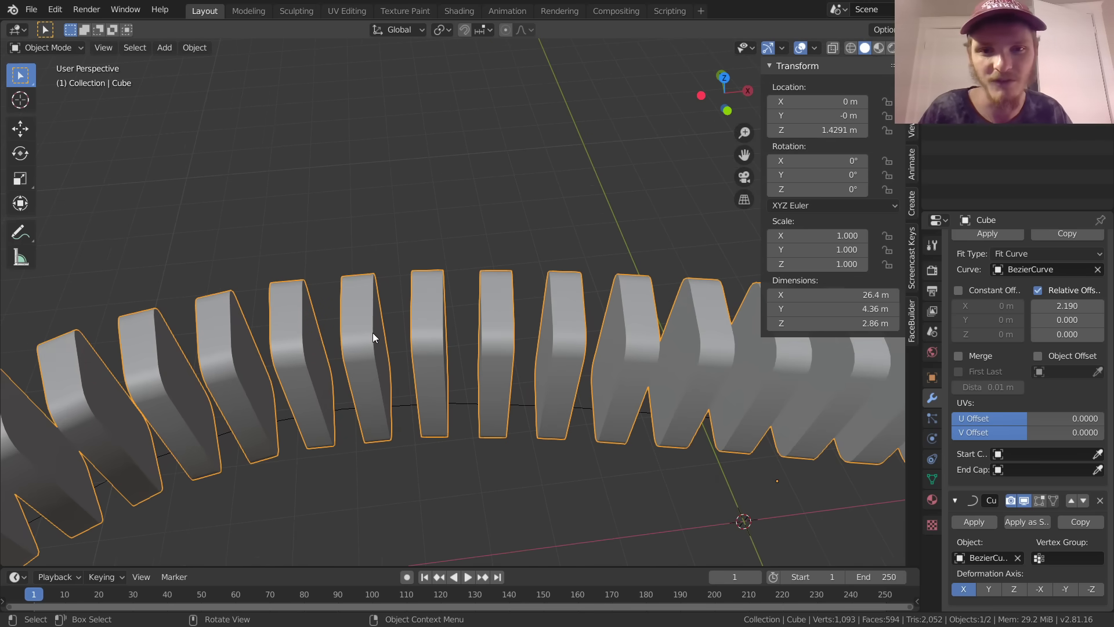
middle_drag(236, 318, 572, 378)
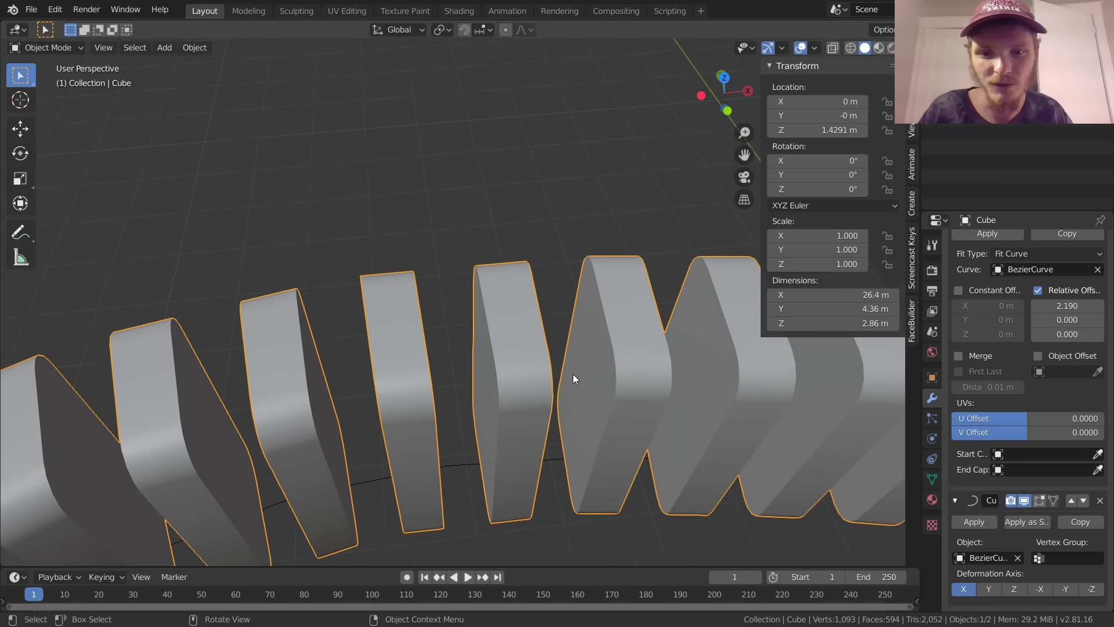
scroll(511, 361, down, 5)
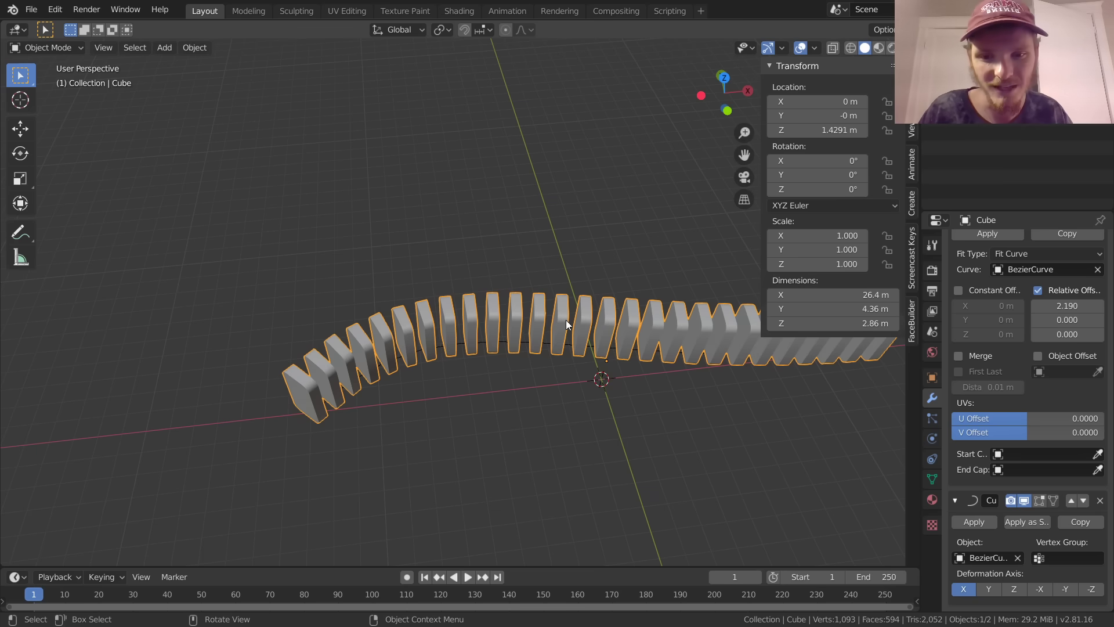
scroll(475, 297, up, 8)
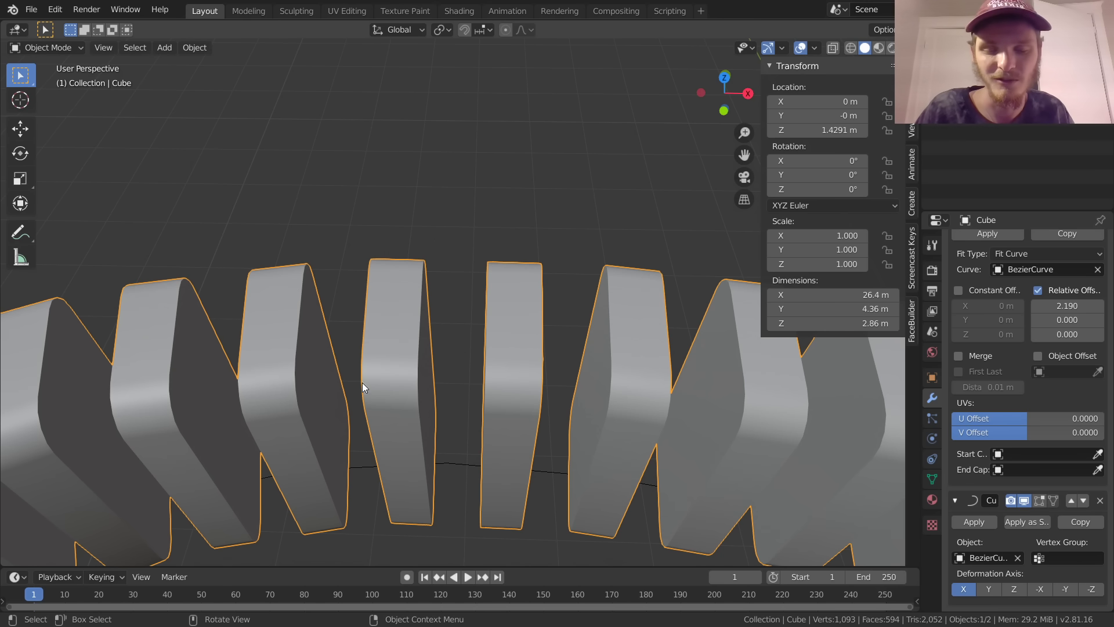
scroll(482, 301, down, 6)
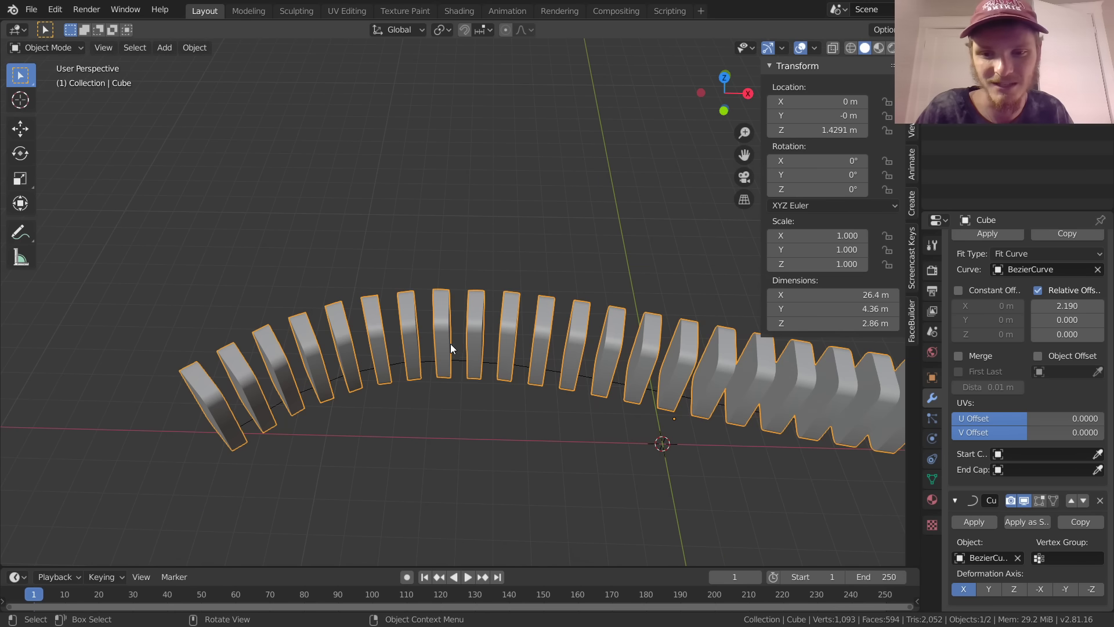
scroll(432, 345, down, 3)
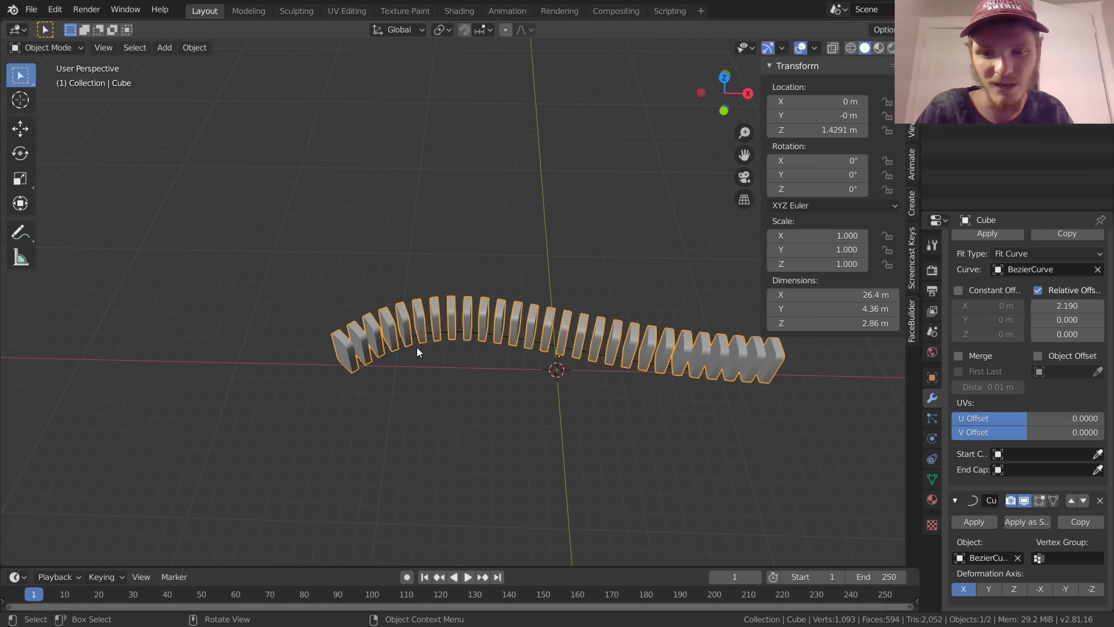
Step: Edit BezierCurve in top view and delete an unwanted extruded point
click(447, 332)
key(Tab)
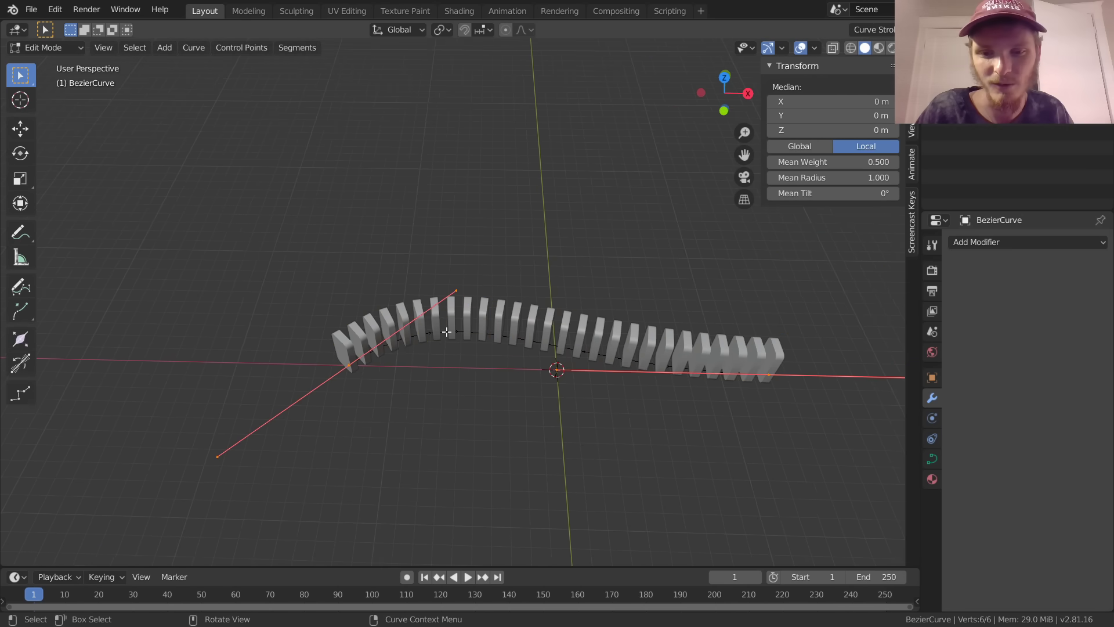
click(725, 79)
key(e)
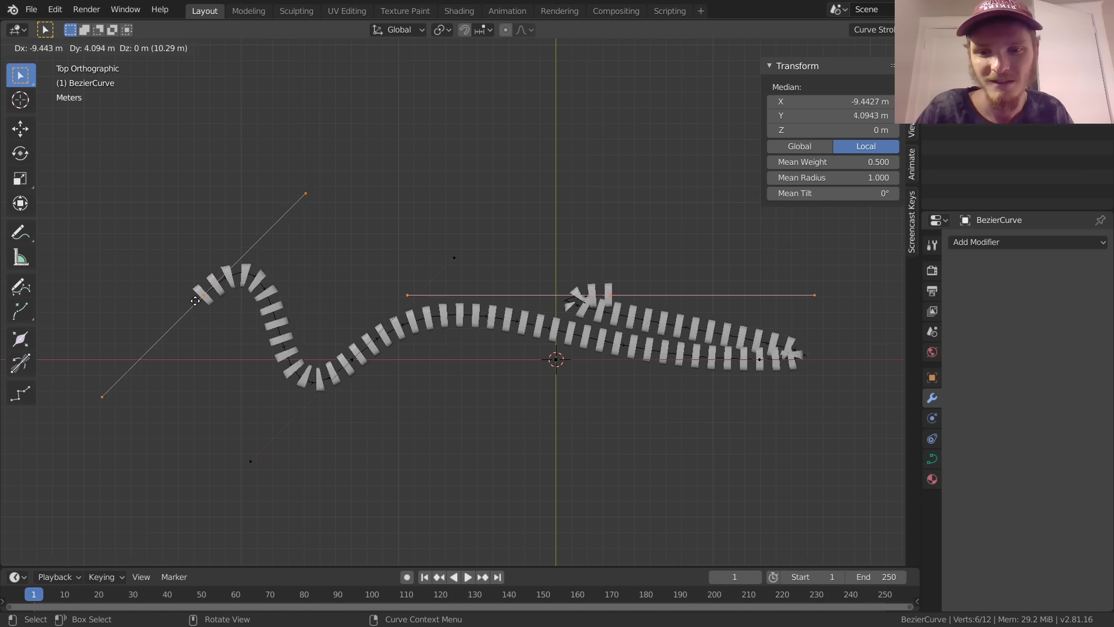
click(173, 248)
key(x)
click(363, 407)
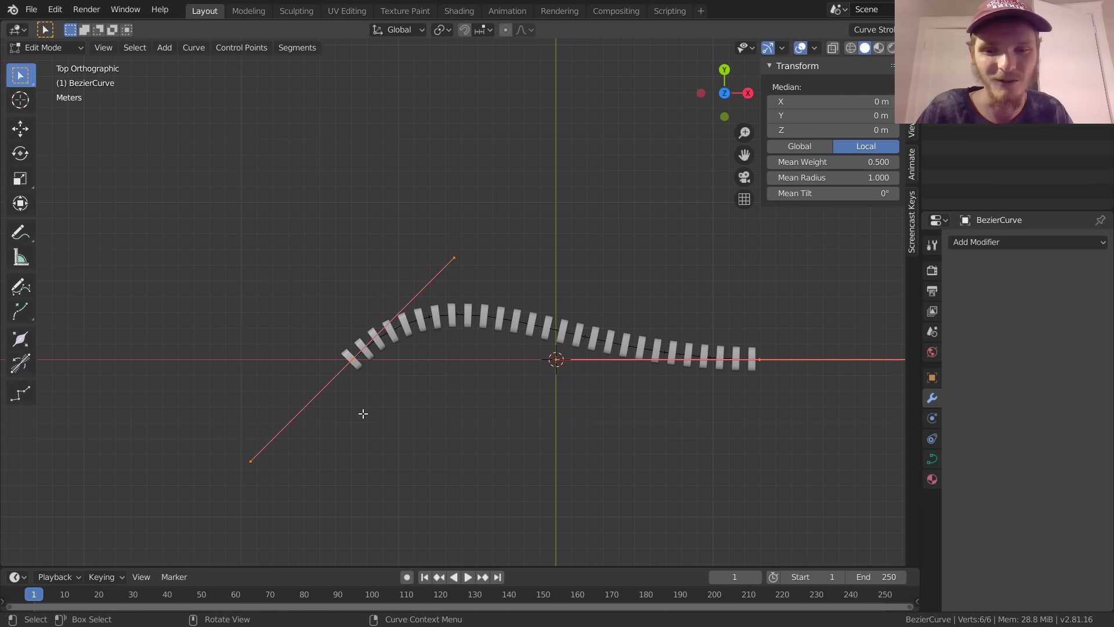
Step: Extrude two new points from the curve's left end, rotating each handle to bend the path
click(351, 357)
scroll(359, 356, down, 3)
key(e)
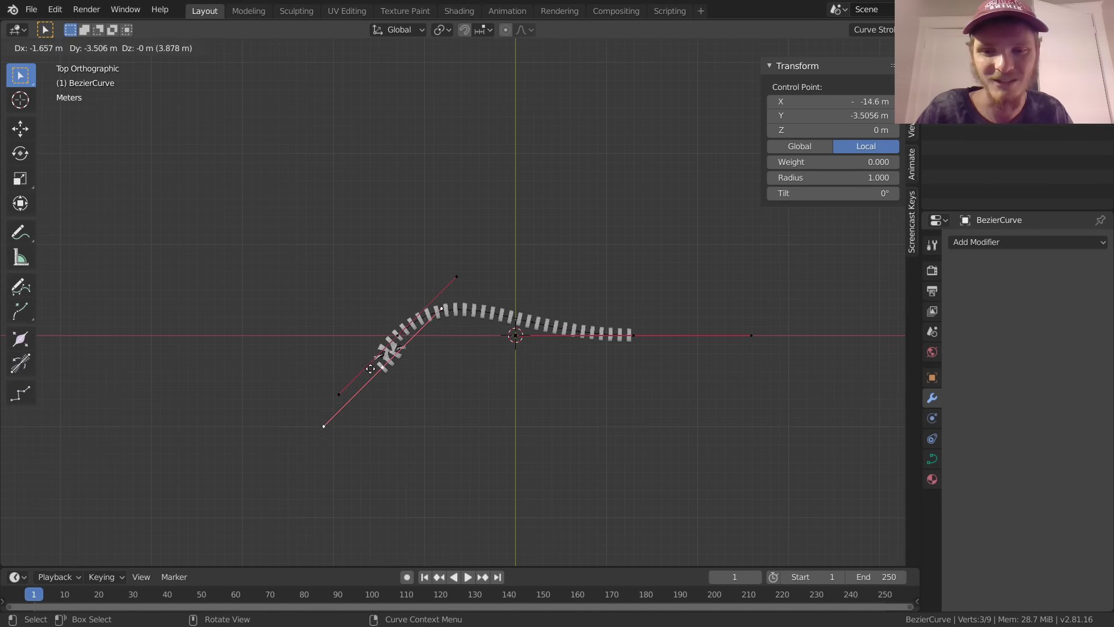
click(444, 473)
shift+middle_drag(541, 420, 559, 323)
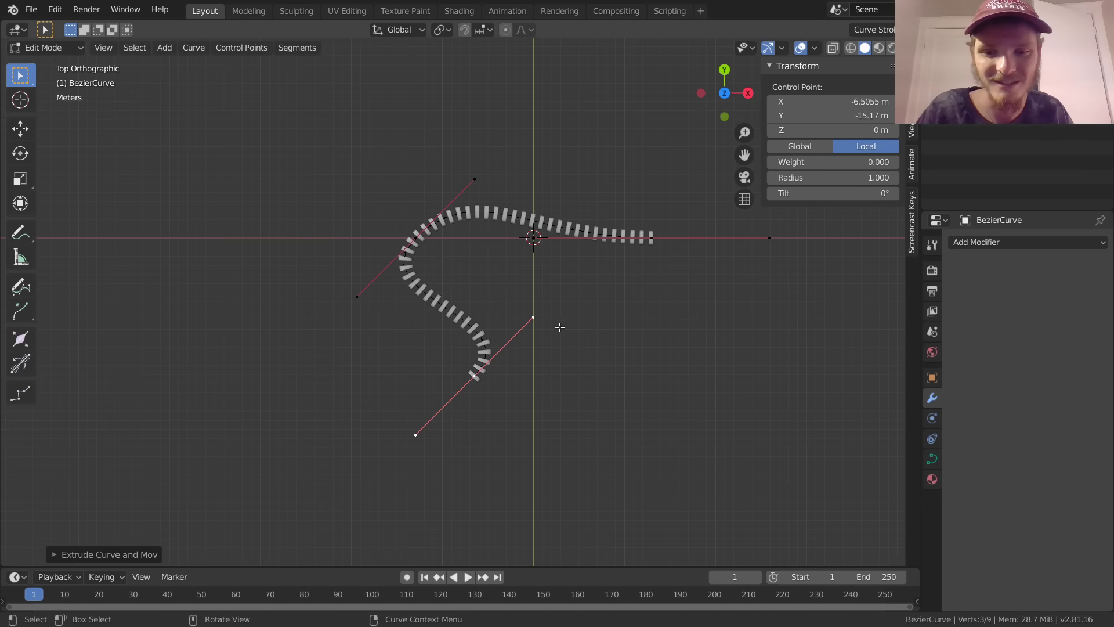
key(r)
click(492, 296)
key(e)
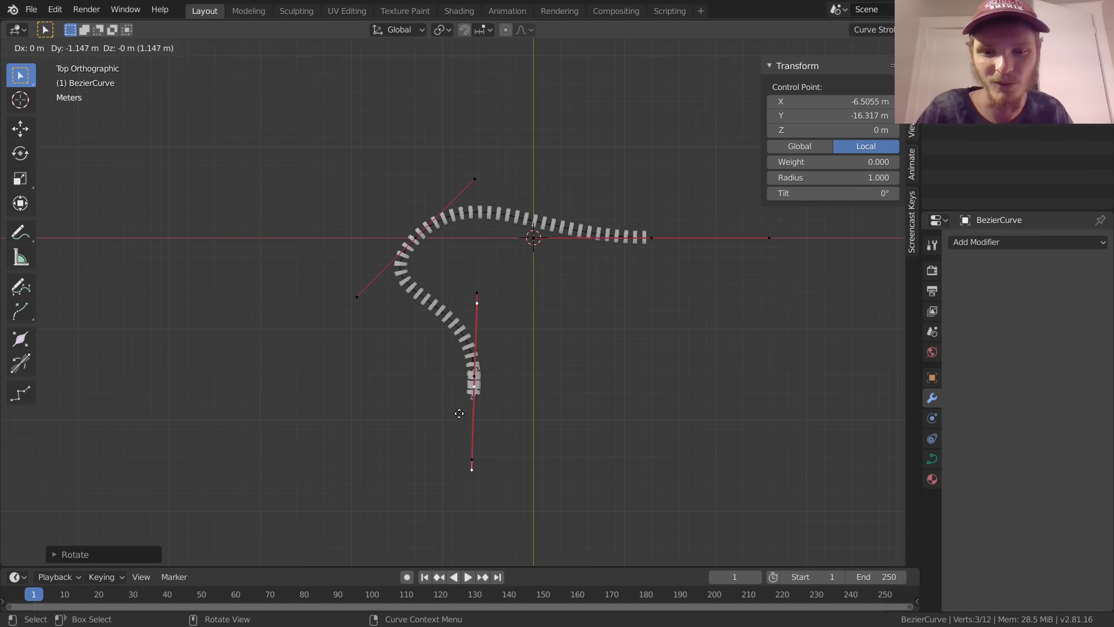
click(603, 447)
key(r)
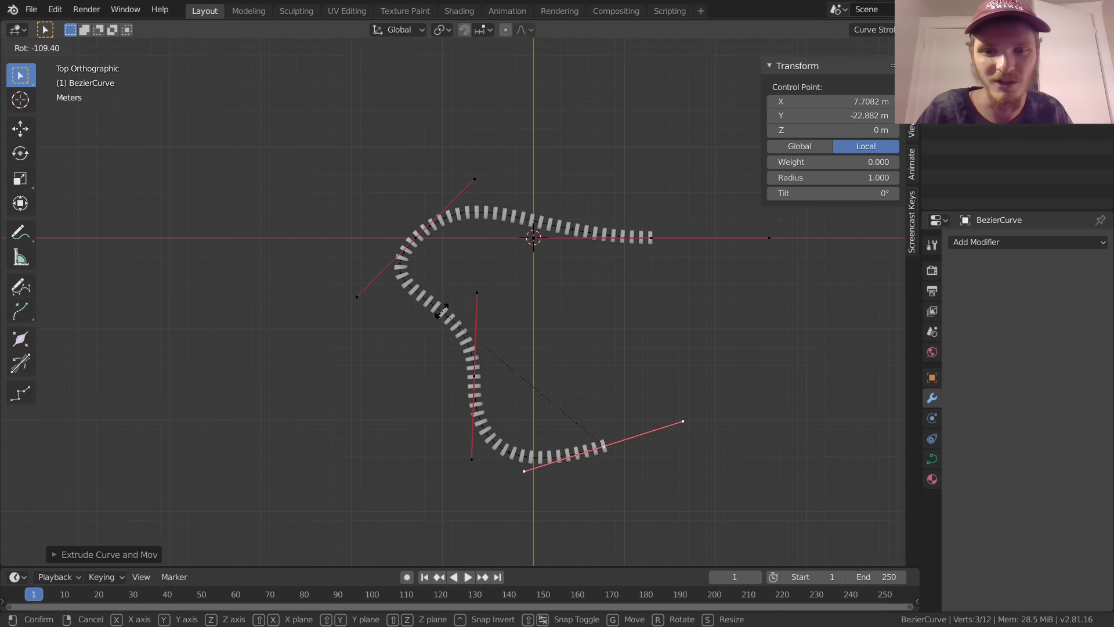
click(648, 386)
Step: Extrude a final curve point up to the right and check the domino spacing
key(e)
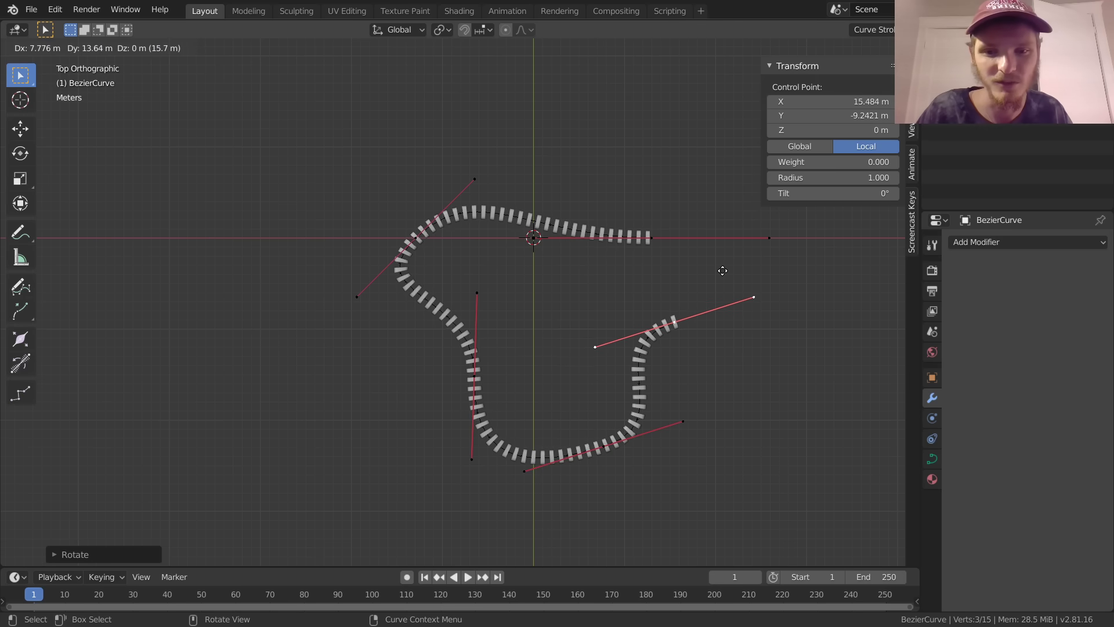
click(729, 280)
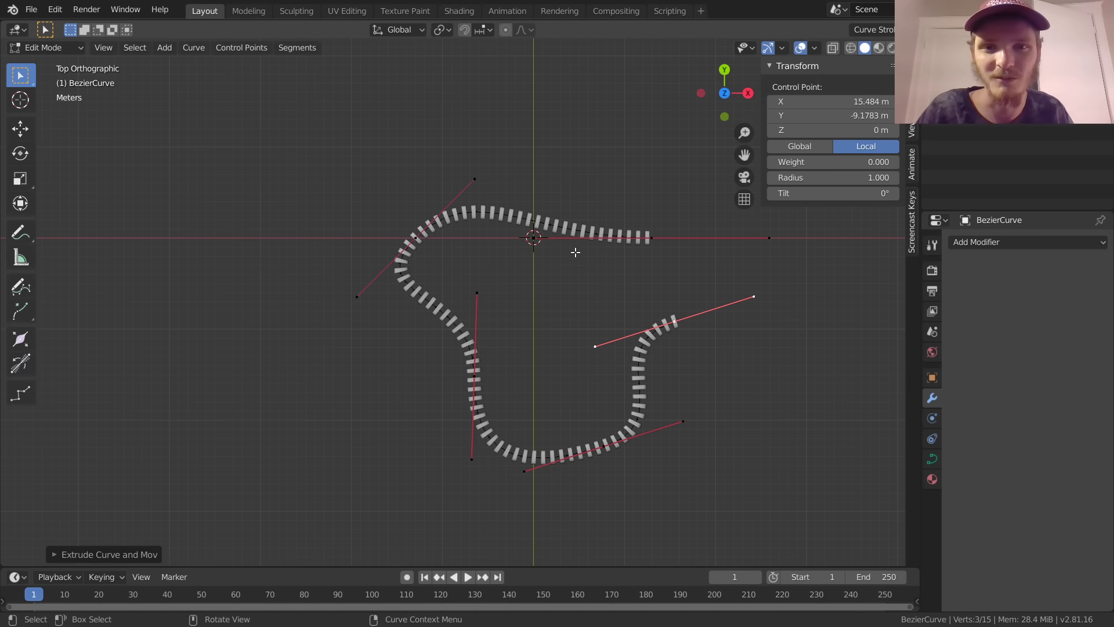
scroll(548, 265, up, 5)
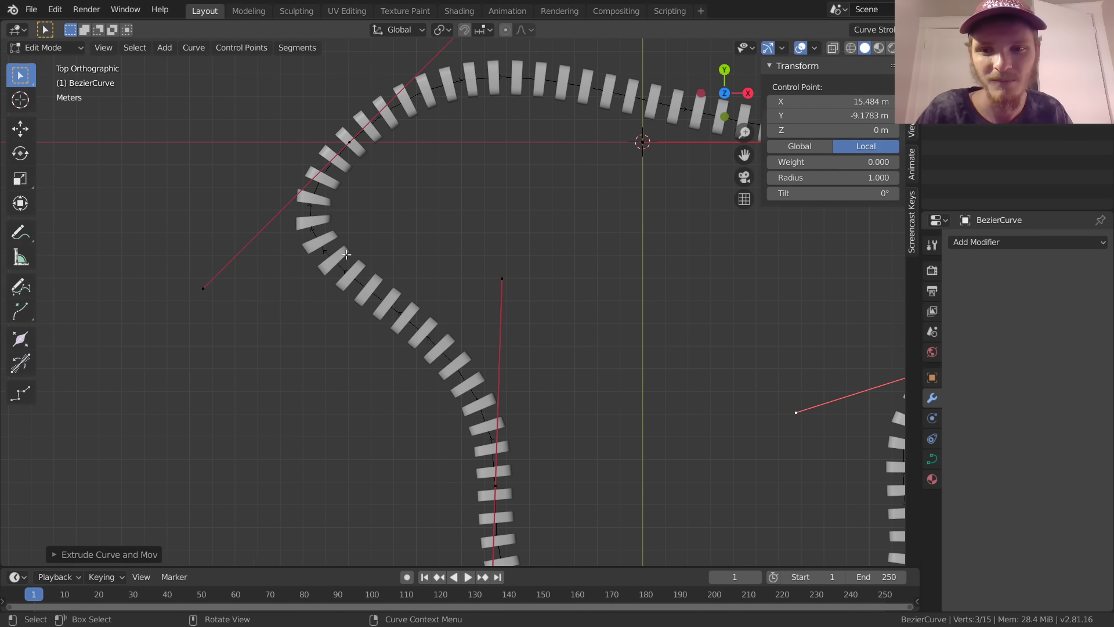
scroll(347, 254, up, 10)
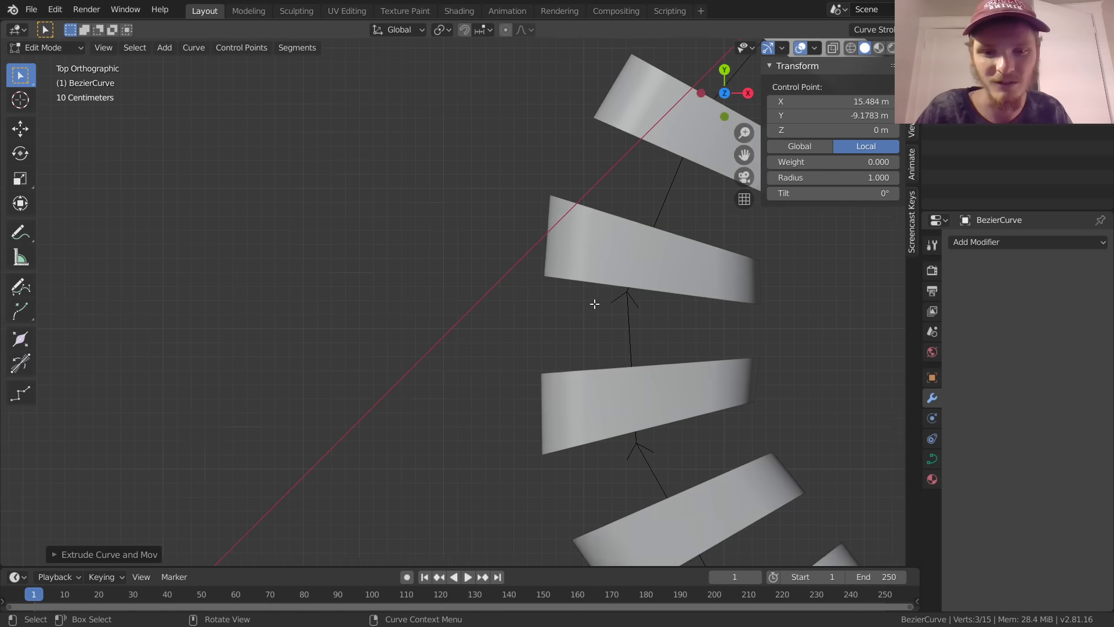
shift+middle_drag(595, 303, 444, 294)
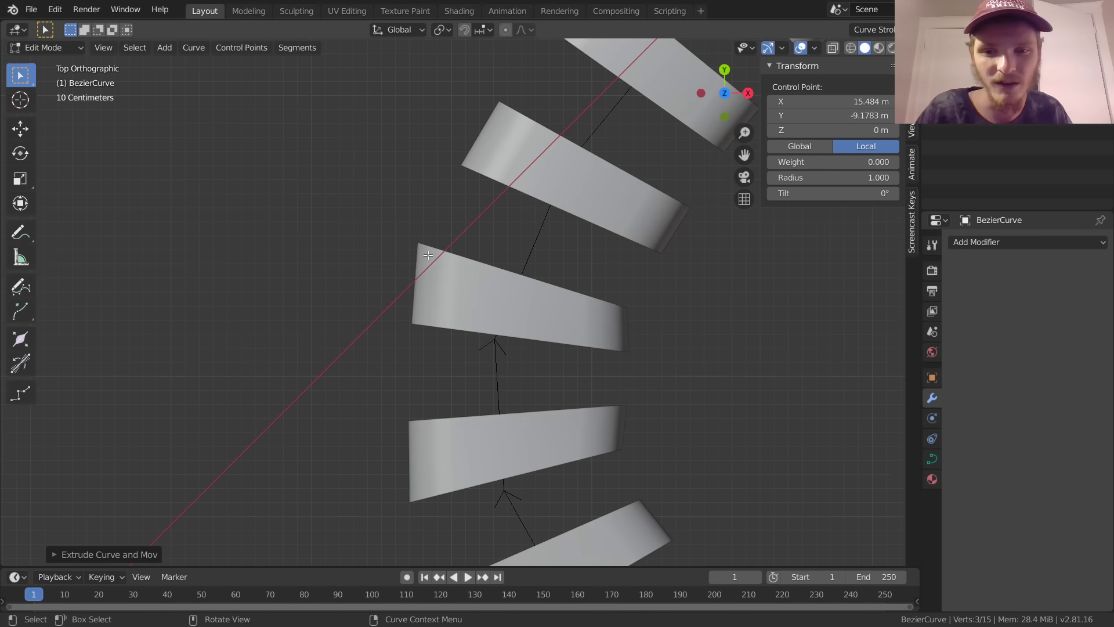
scroll(434, 313, down, 8)
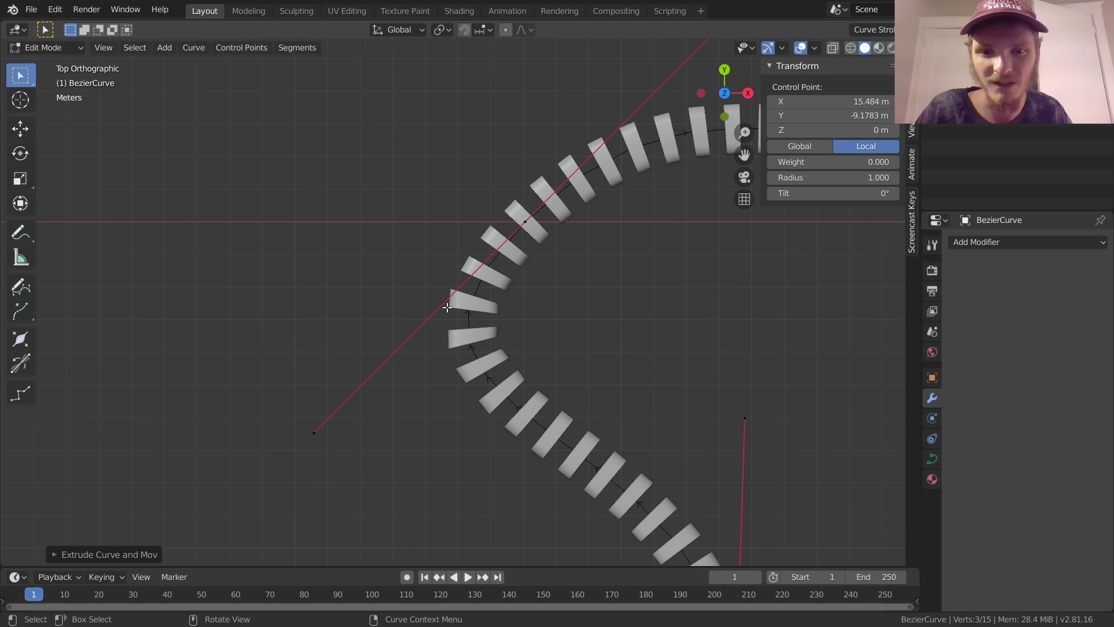
Step: Reshape the left bend's handle by scaling and rotating it, then leave Edit Mode
click(493, 265)
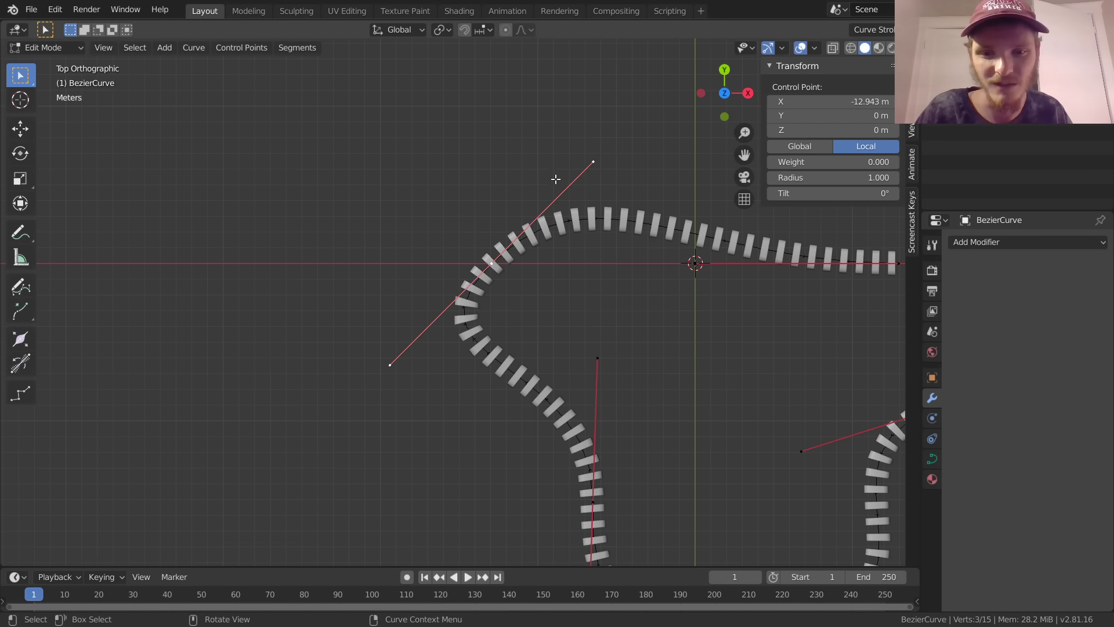
key(s)
click(570, 153)
key(r)
click(589, 109)
key(s)
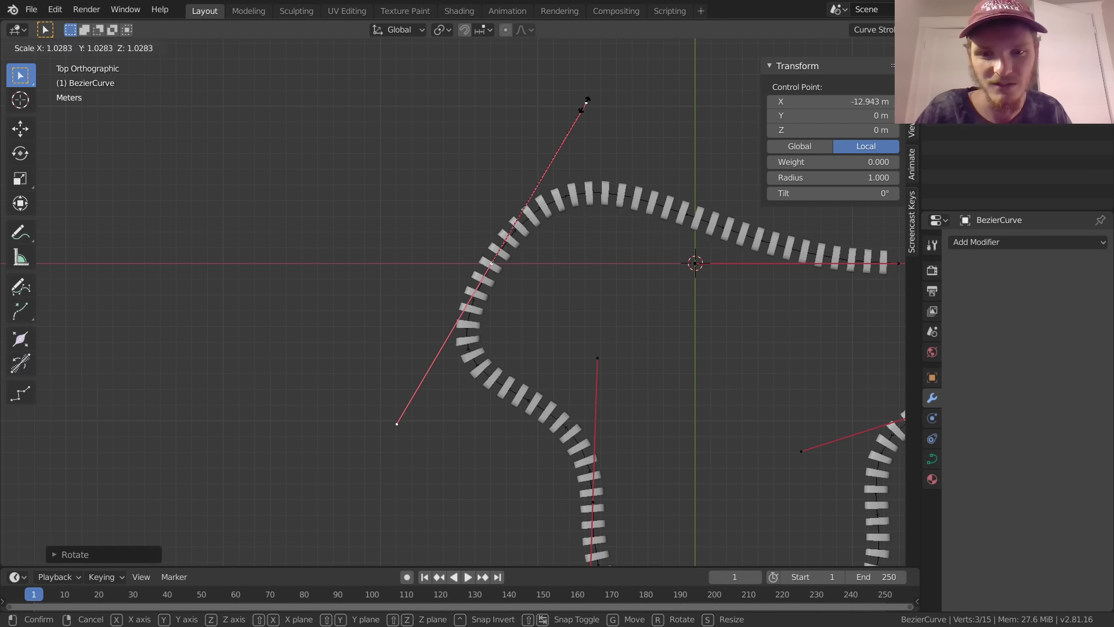
click(598, 87)
middle_drag(587, 214, 470, 181)
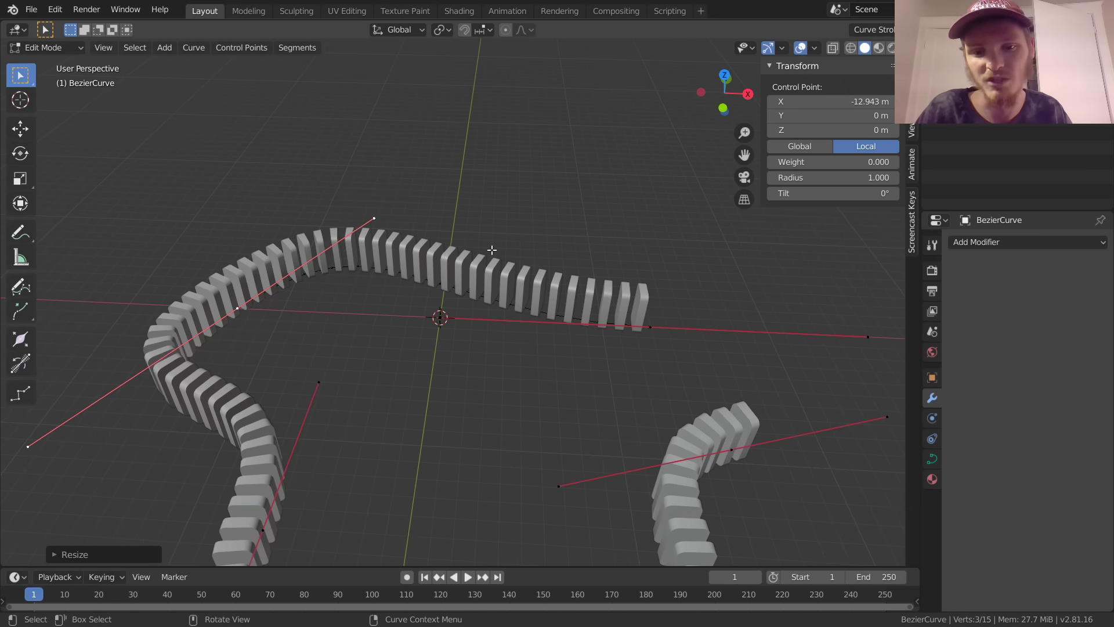
key(Tab)
Step: Try moving the curve's end point, then undo it and return to Object Mode
middle_drag(471, 284, 431, 243)
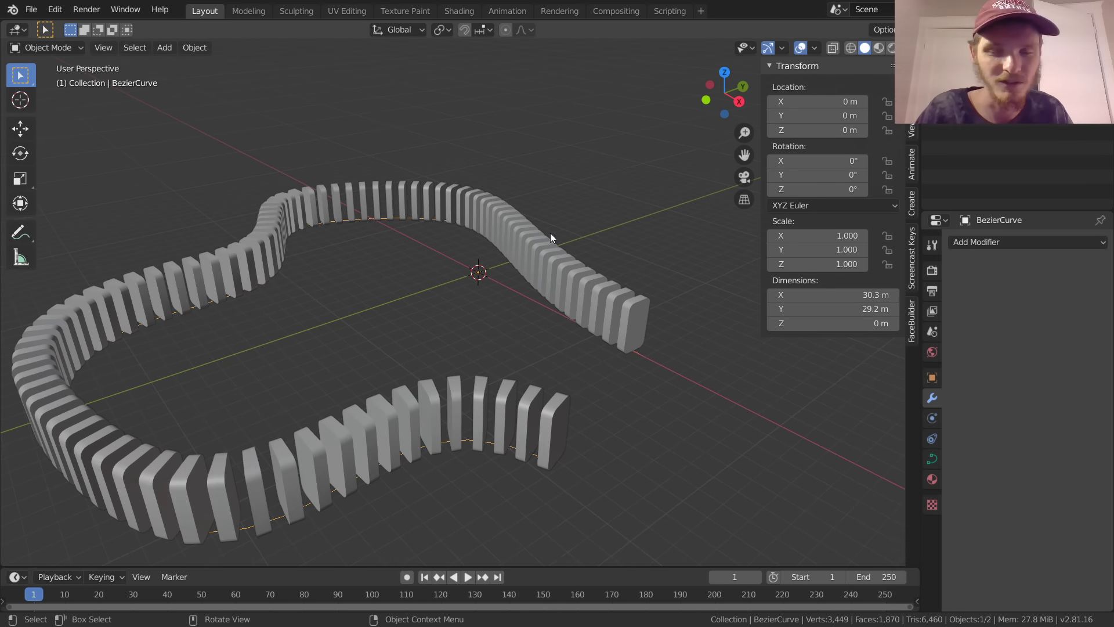
key(Tab)
click(547, 458)
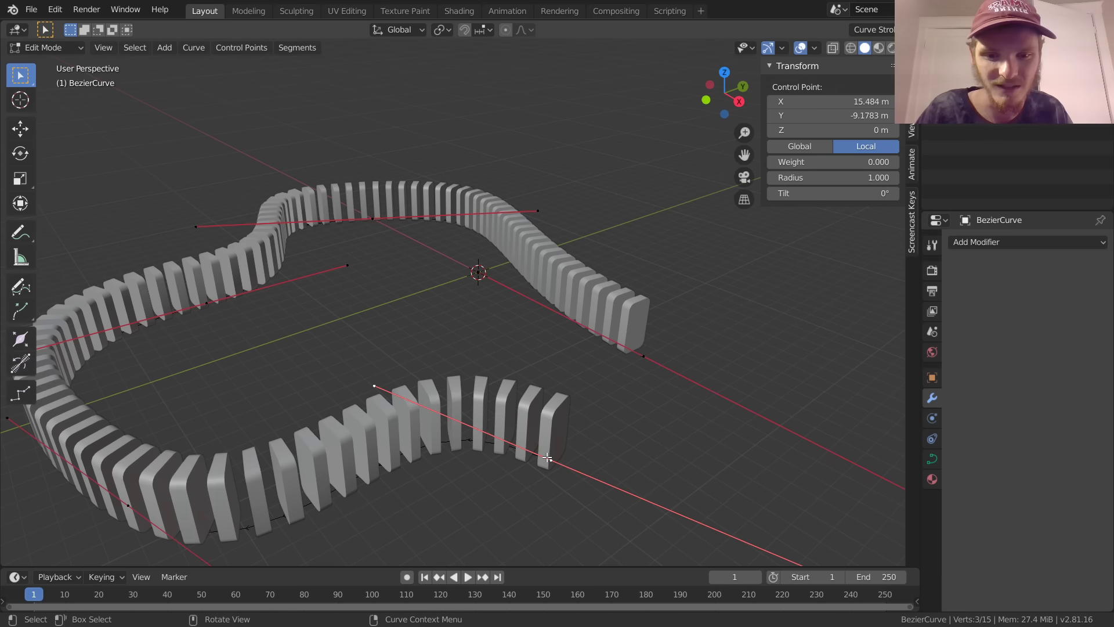
key(g)
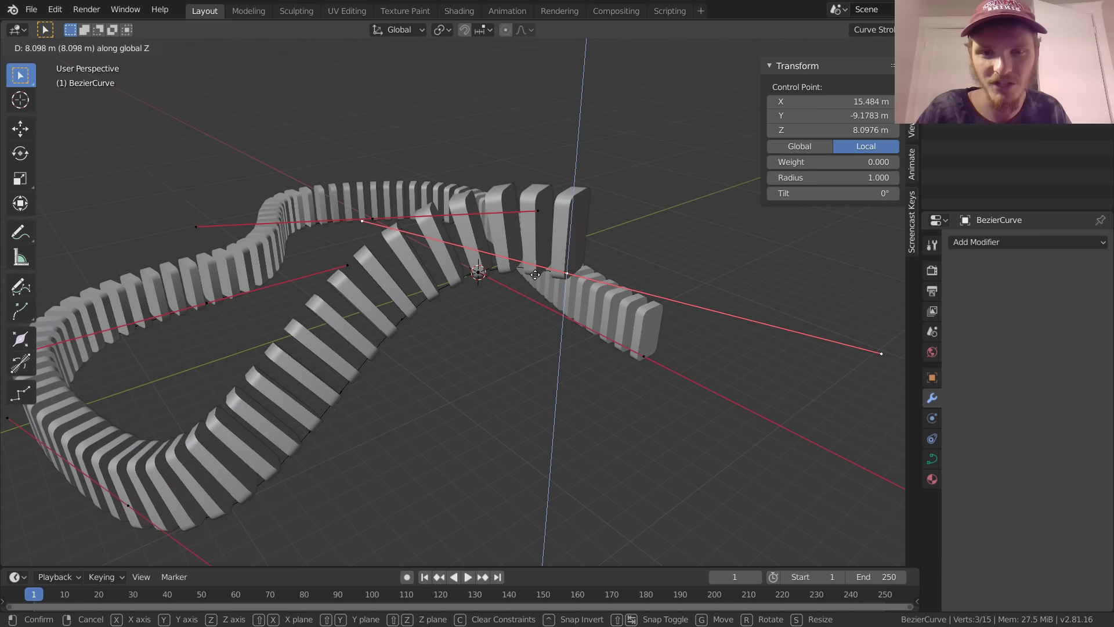
click(878, 350)
key(ctrl+z)
key(Tab)
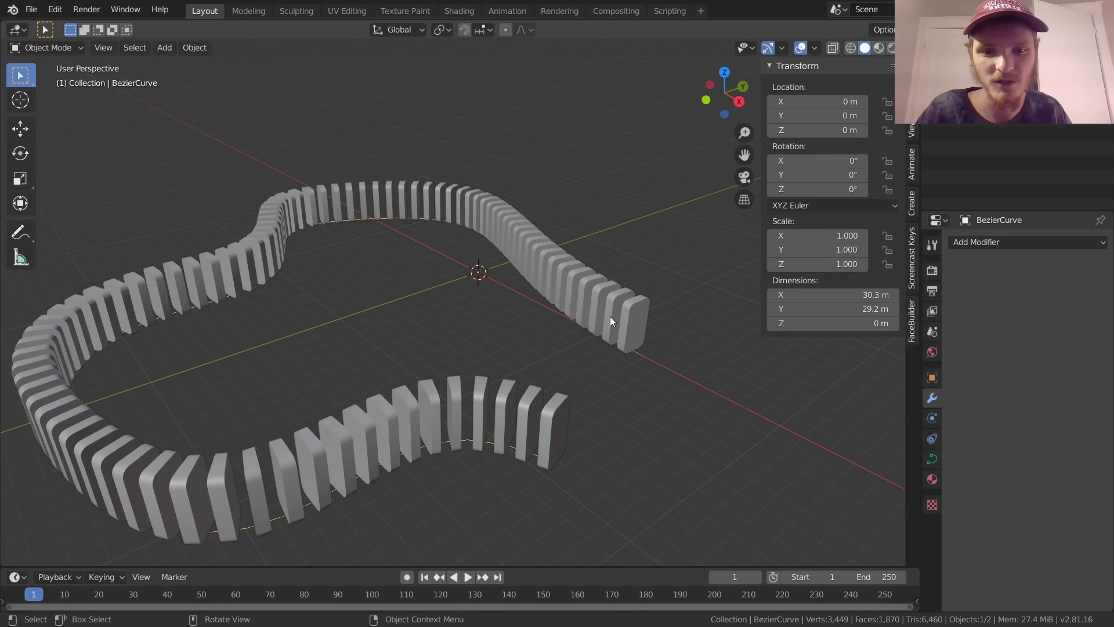
Step: Apply the Array and Curve modifiers on the domino row, testing that it moves independently
click(541, 271)
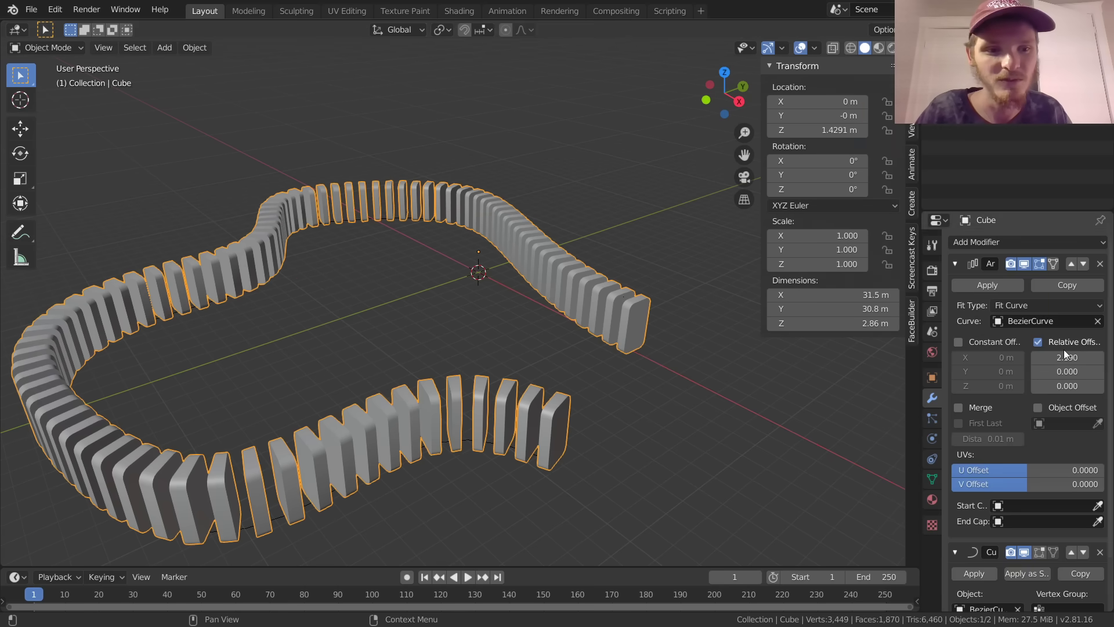
click(1012, 285)
click(963, 286)
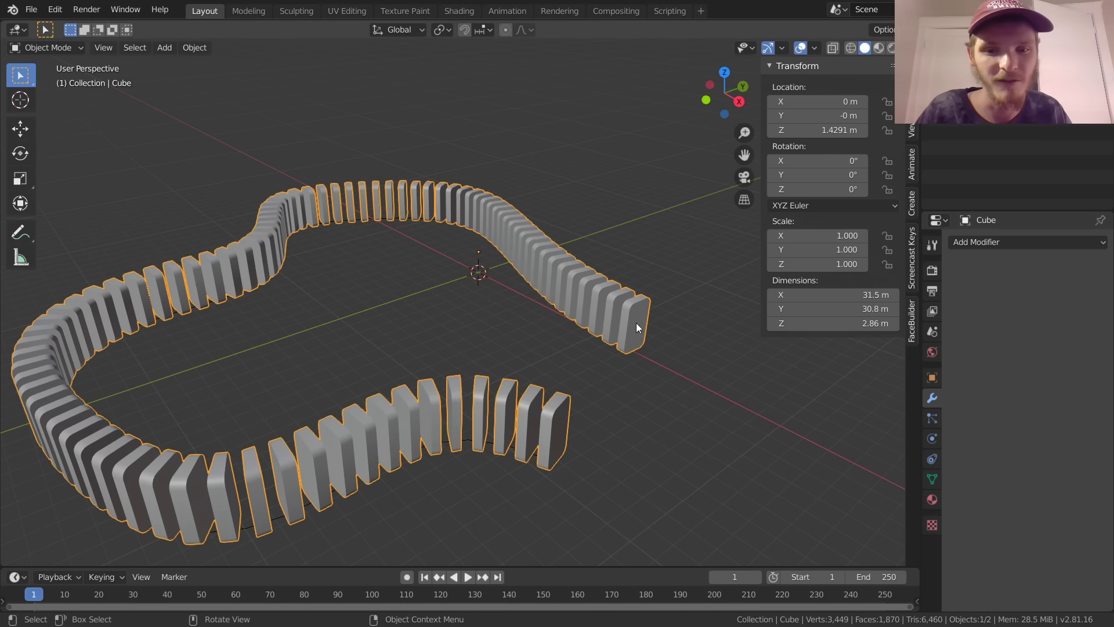
key(g)
click(637, 214)
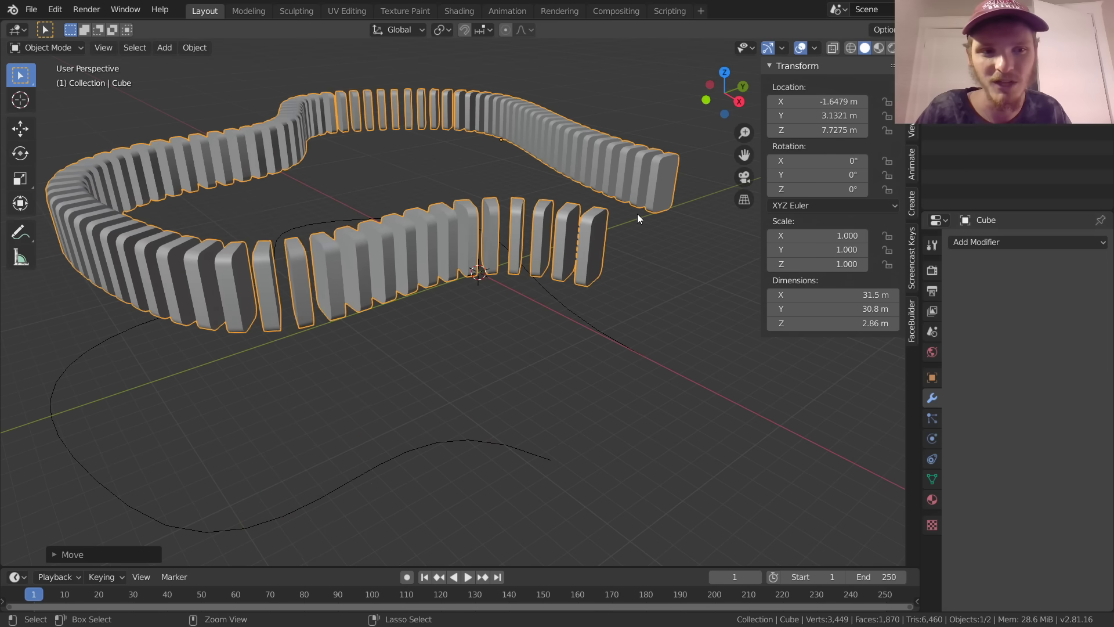
key(ctrl+z)
Step: Delete the BezierCurve object
click(1021, 76)
key(x)
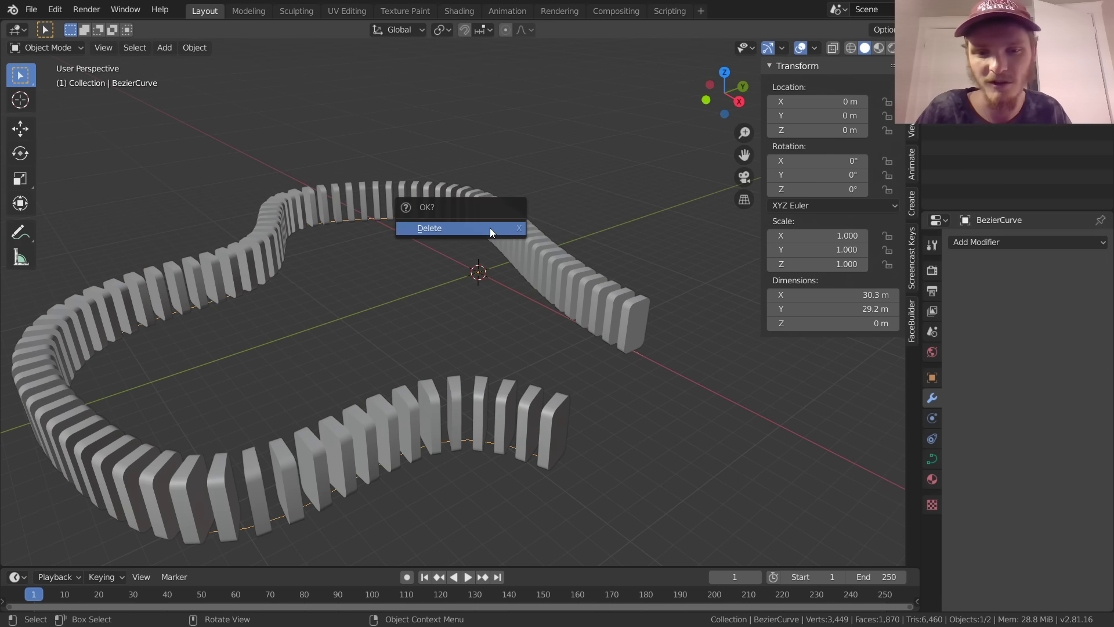
click(490, 227)
middle_drag(490, 228, 585, 267)
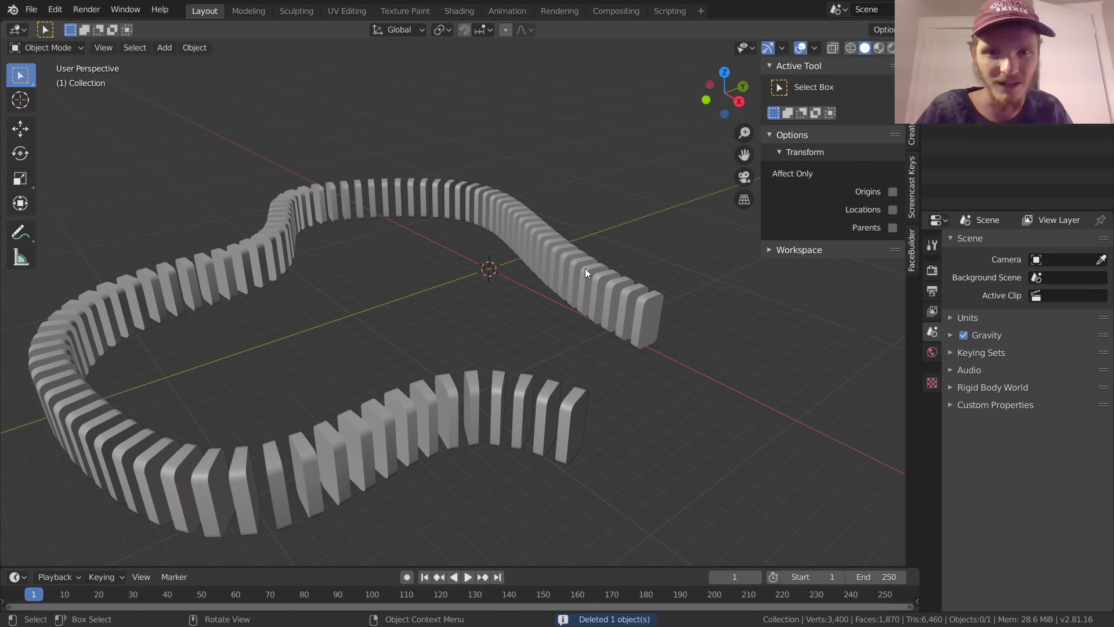
Step: Add a plane at the origin and scale it up in Edit Mode to about 65.6 m
scroll(478, 433, down, 3)
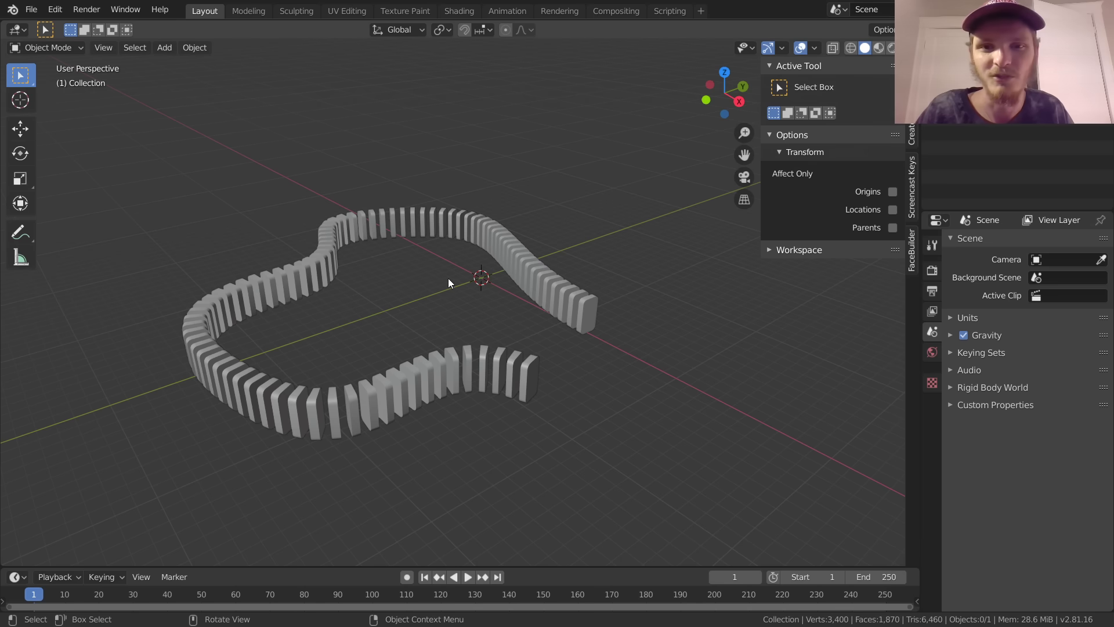
key(shift+a)
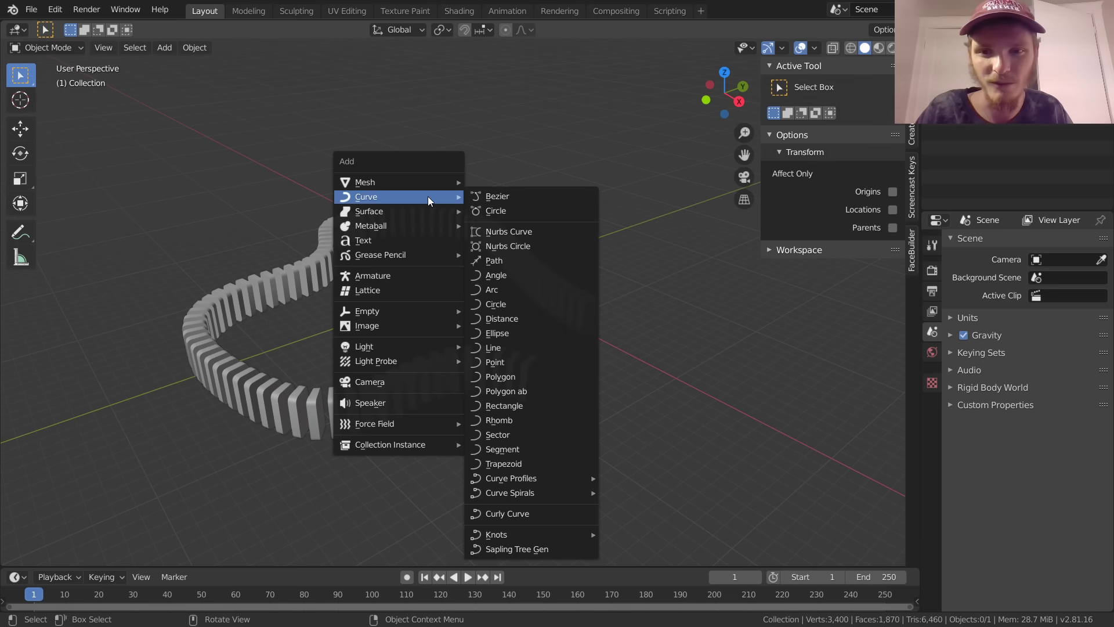
mouse_move(426, 178)
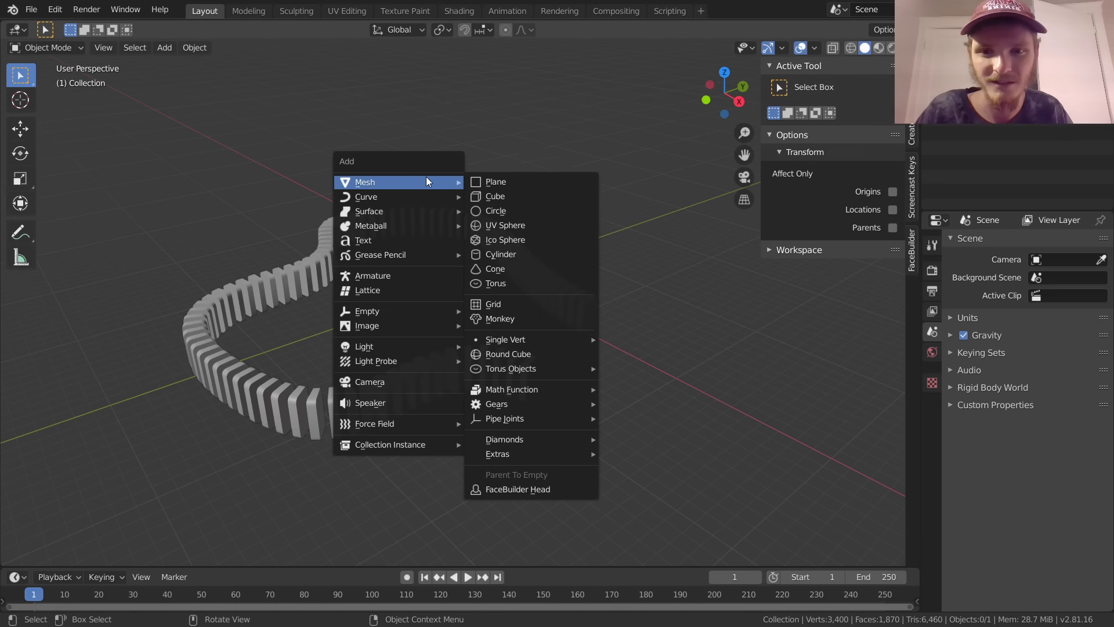
click(509, 179)
key(Tab)
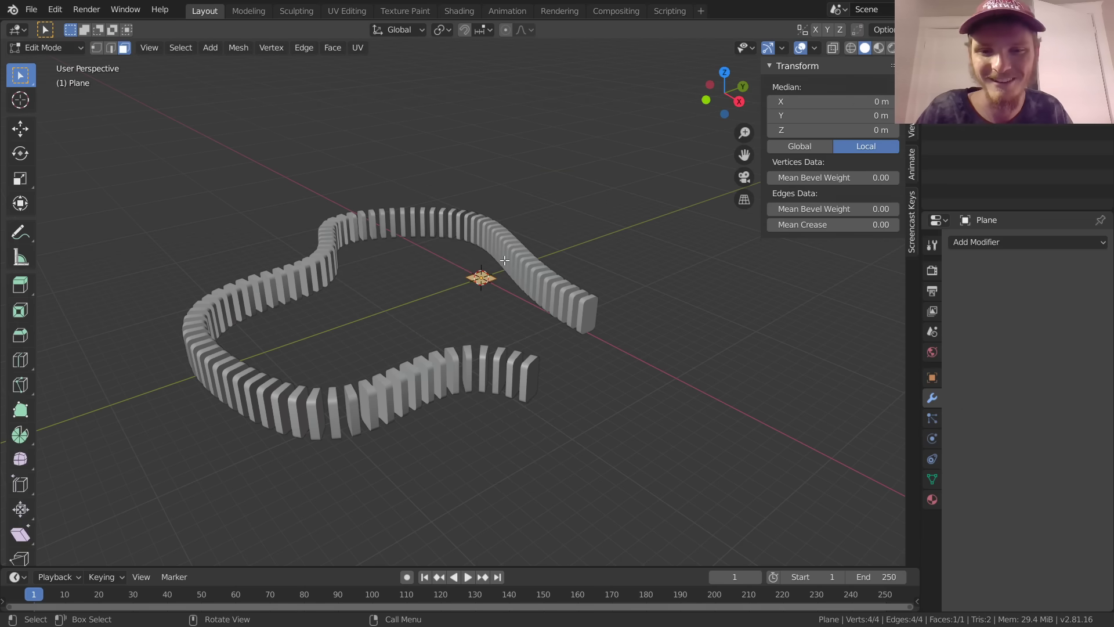
key(s)
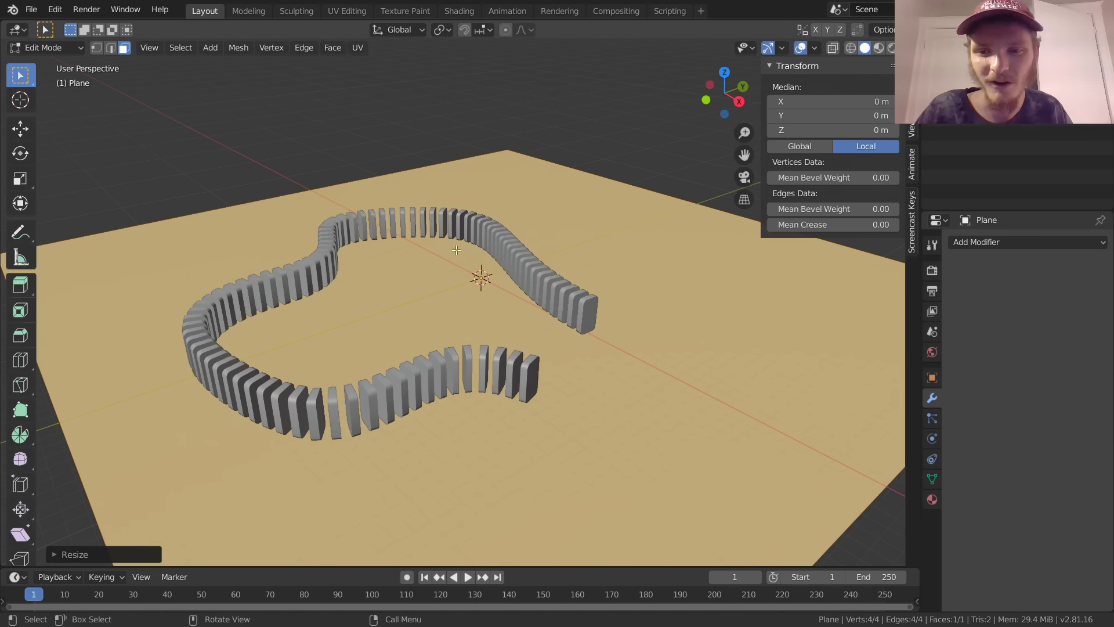
key(Tab)
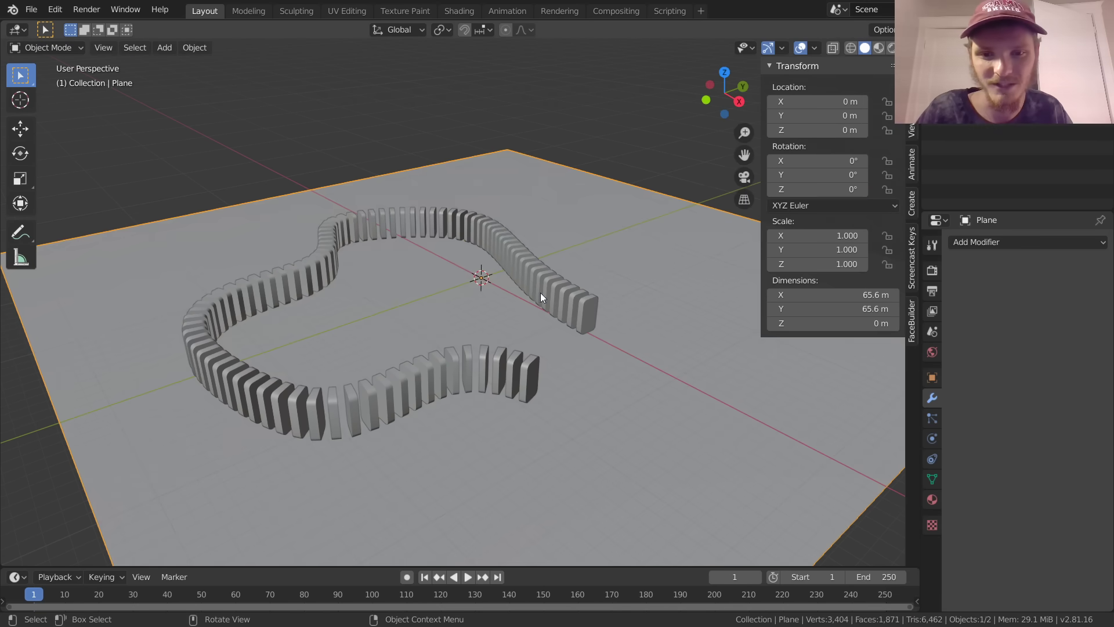
Step: Return to an angled overhead view and select the domino row
click(708, 97)
middle_drag(659, 283, 486, 312)
scroll(516, 311, up, 5)
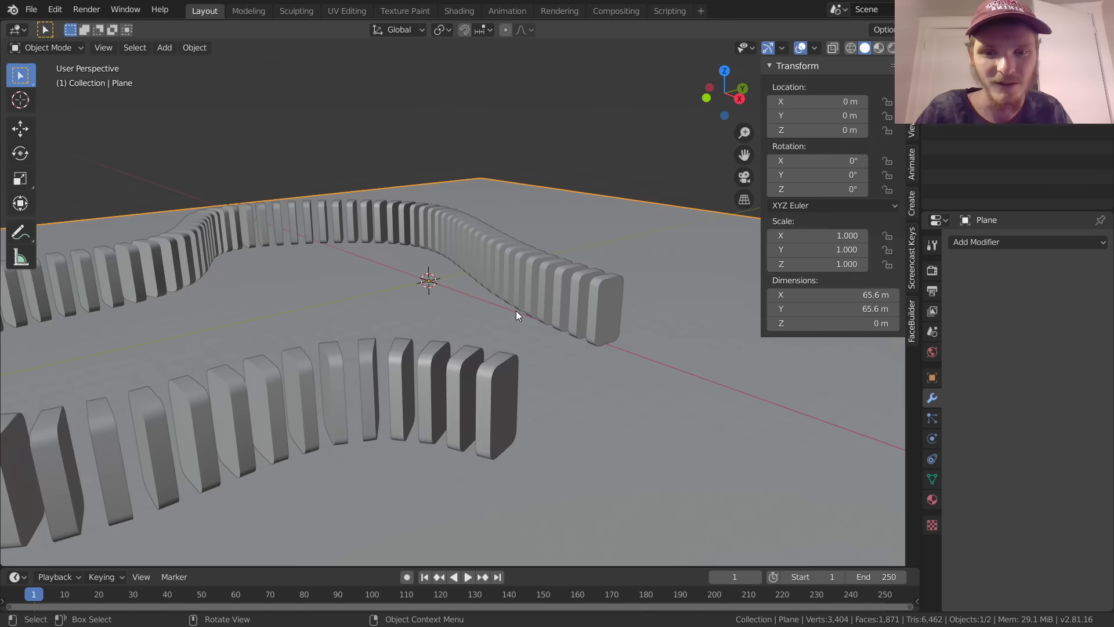
click(565, 296)
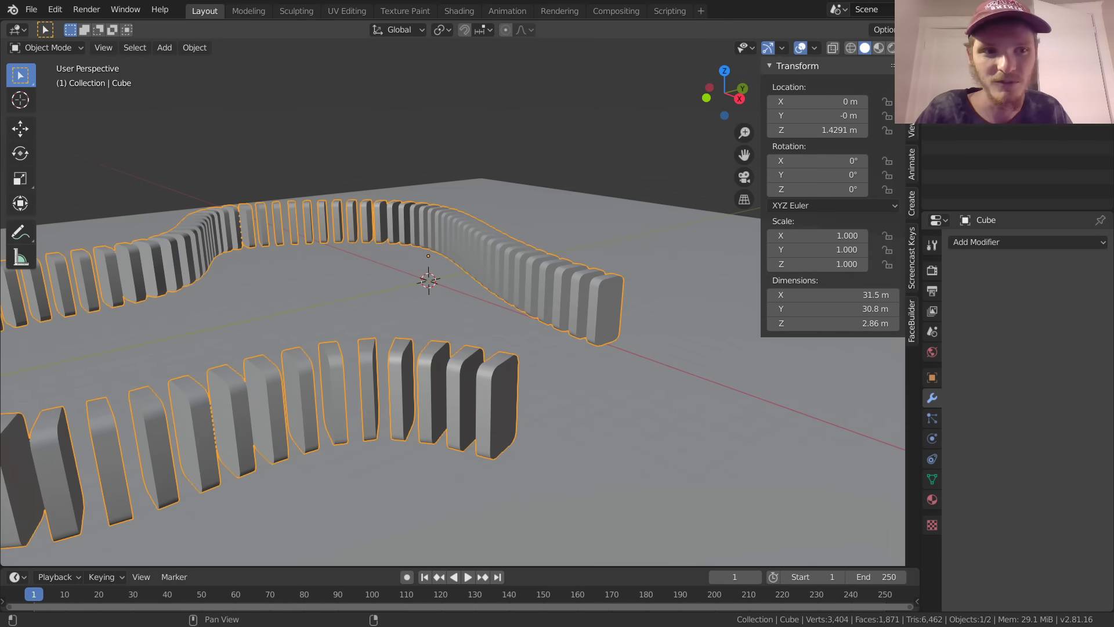
Step: Rename the objects to 'dominoes' and 'ground' in the Outliner
double_click(994, 75)
text(domin)
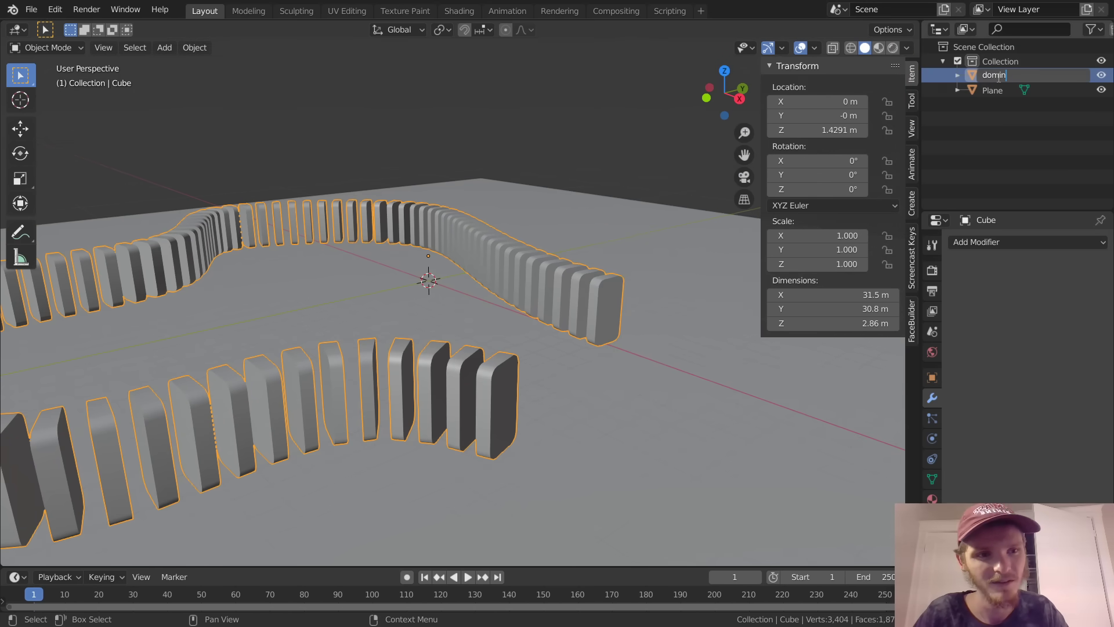
text(oes)
key(Return)
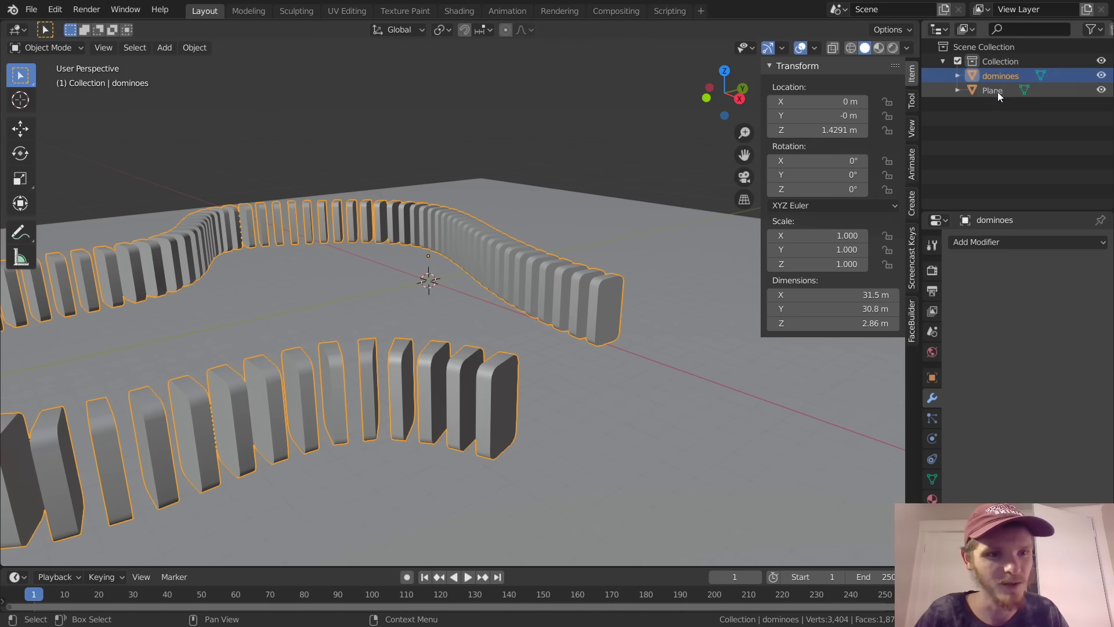
double_click(993, 90)
text(gro)
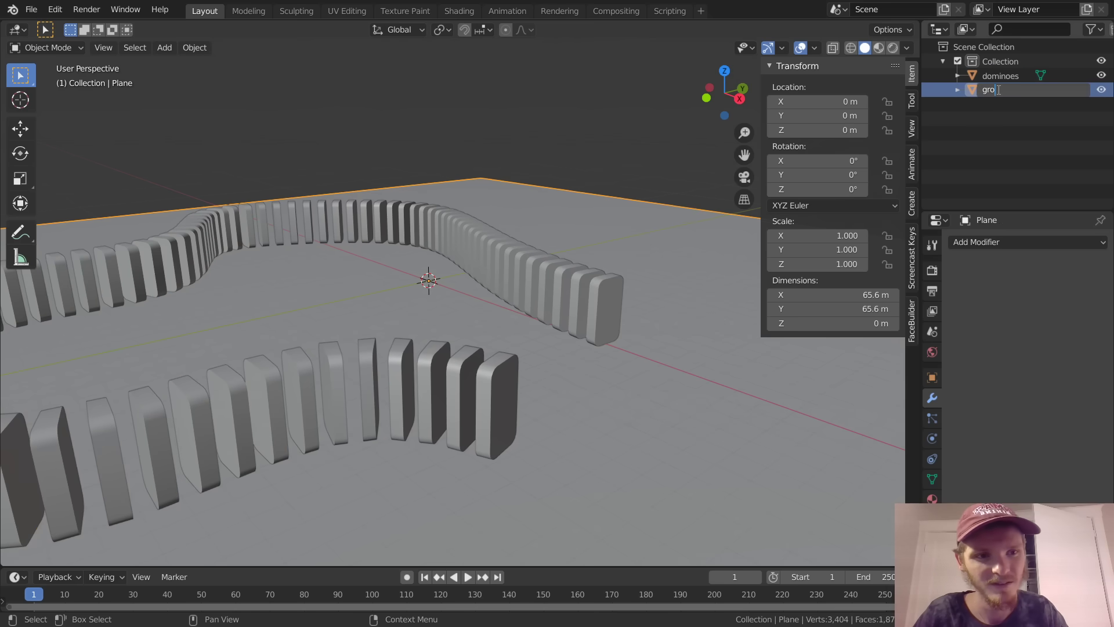
text(und)
key(Return)
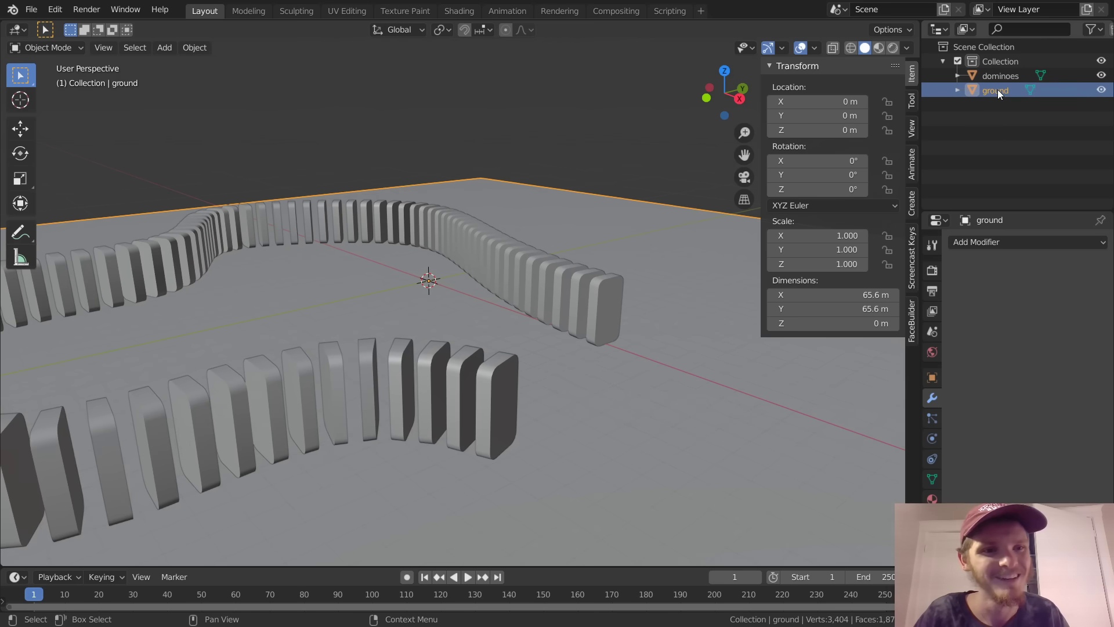
Step: Give dominoes an Active rigid body and test the fall with playback
click(998, 73)
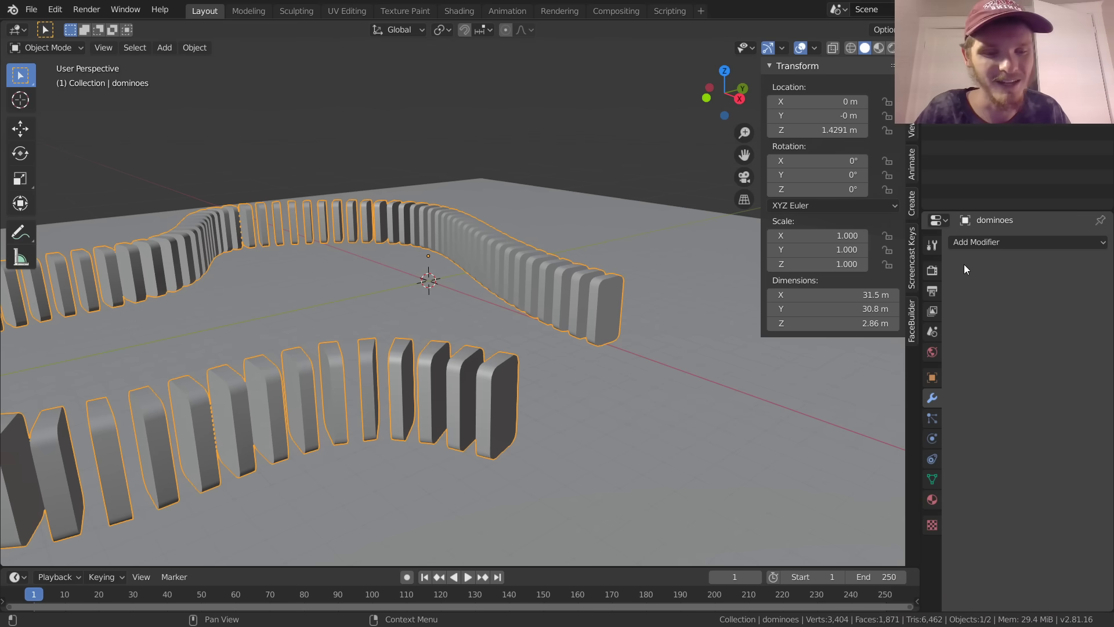
click(933, 439)
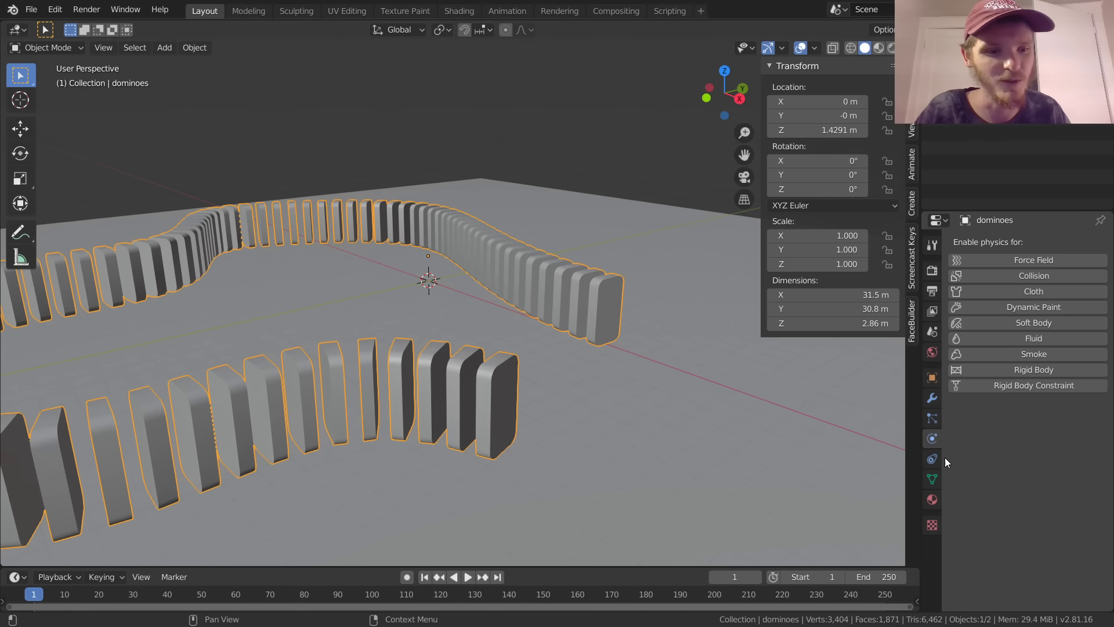
click(1022, 369)
middle_drag(543, 363, 577, 297)
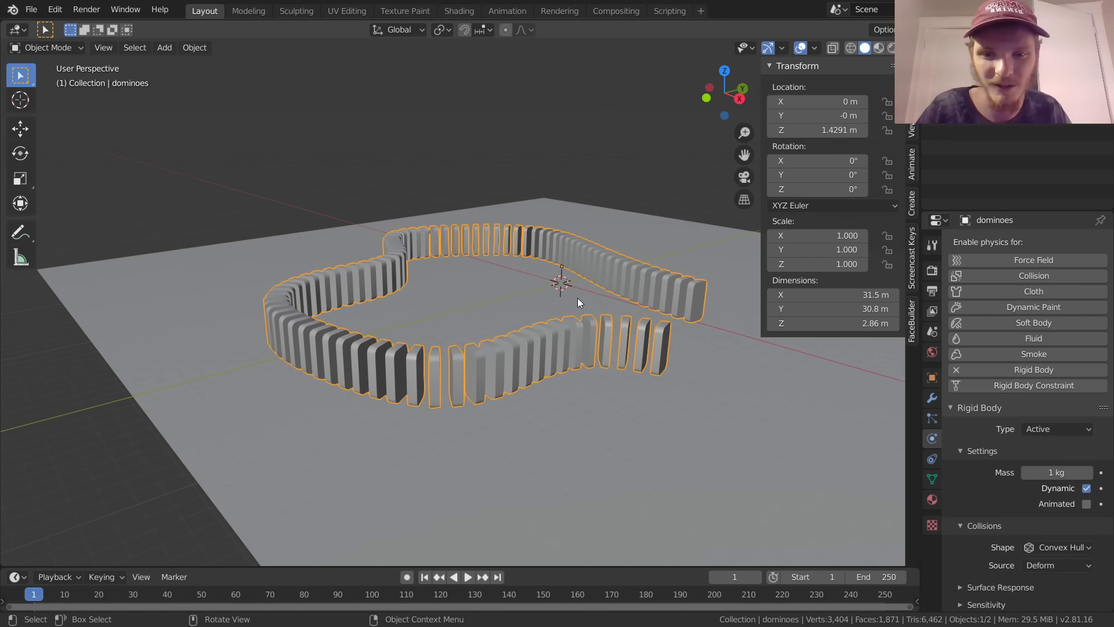
key(space)
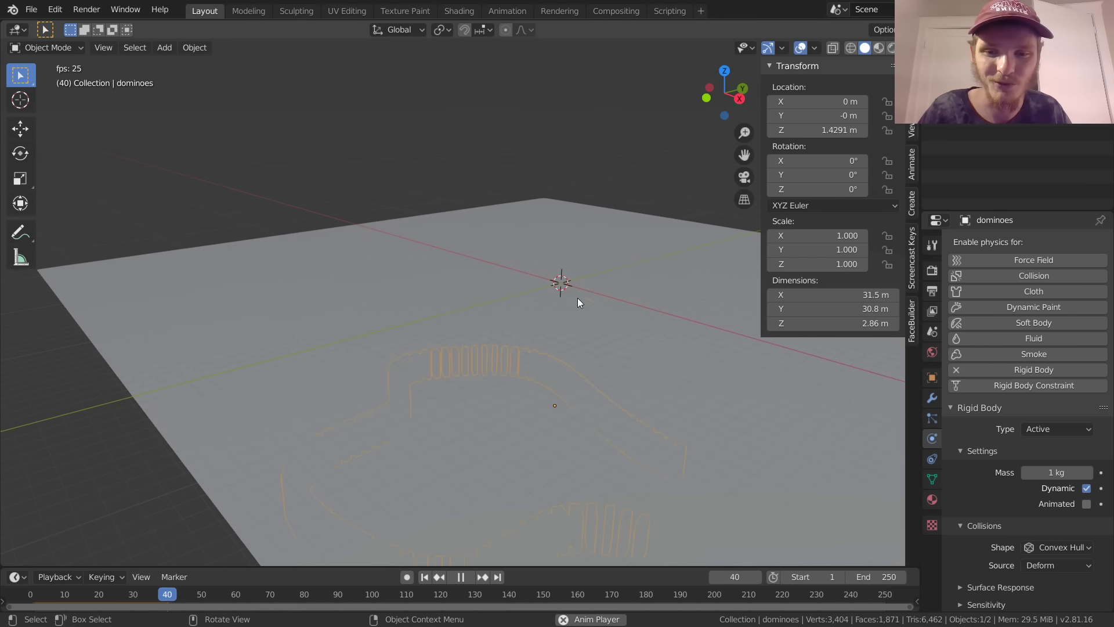
key(Escape)
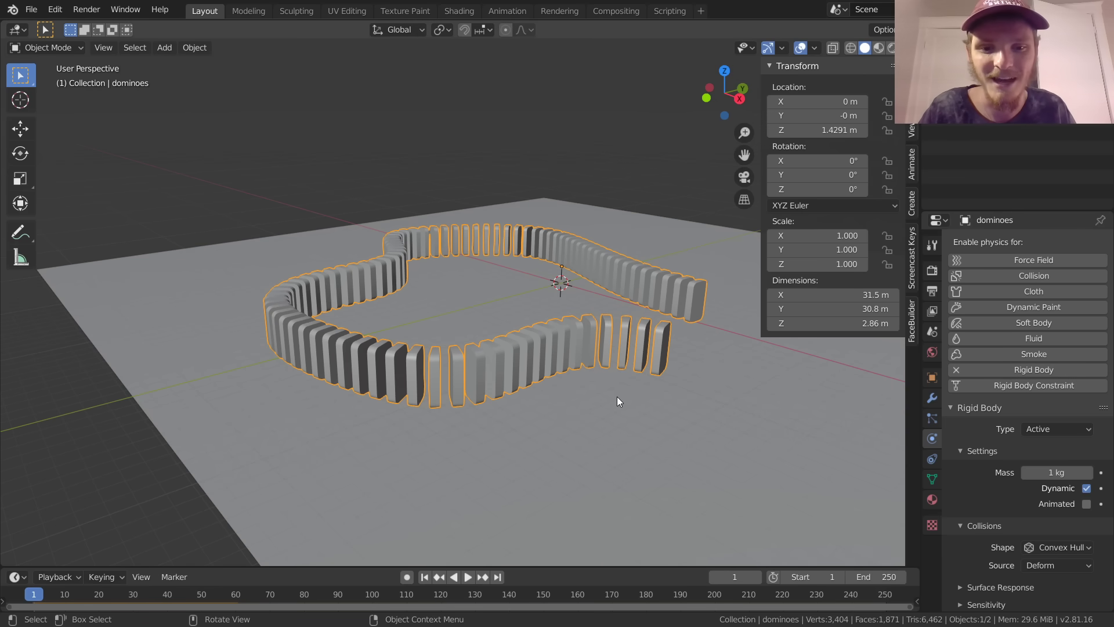
shift+middle_drag(612, 392, 524, 329)
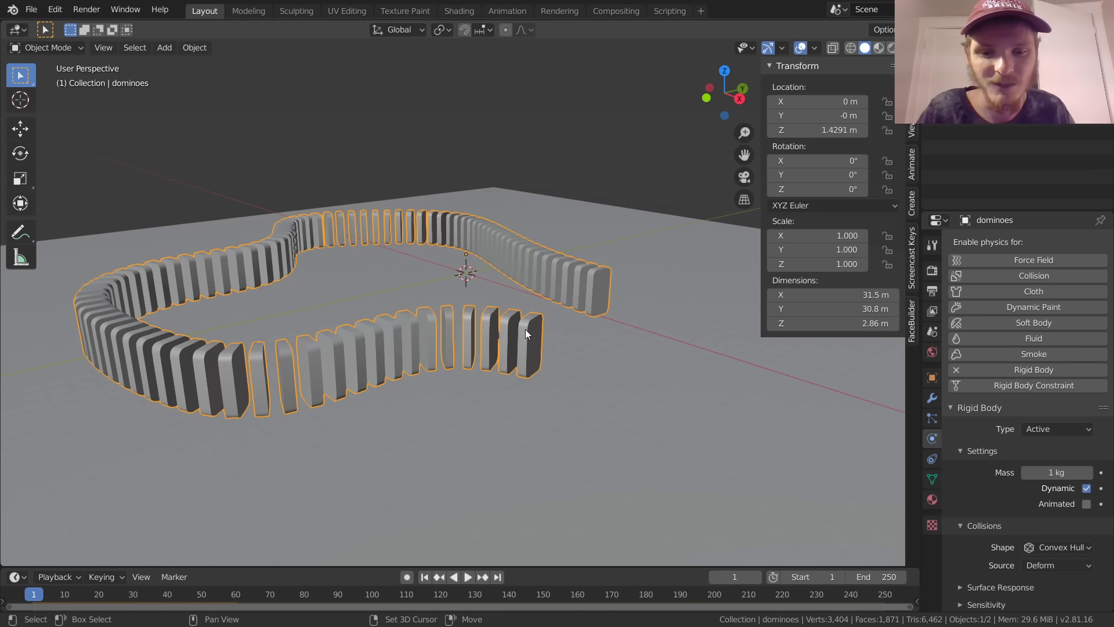
Step: Add rigid body physics to the ground plane and test it with playback
click(474, 409)
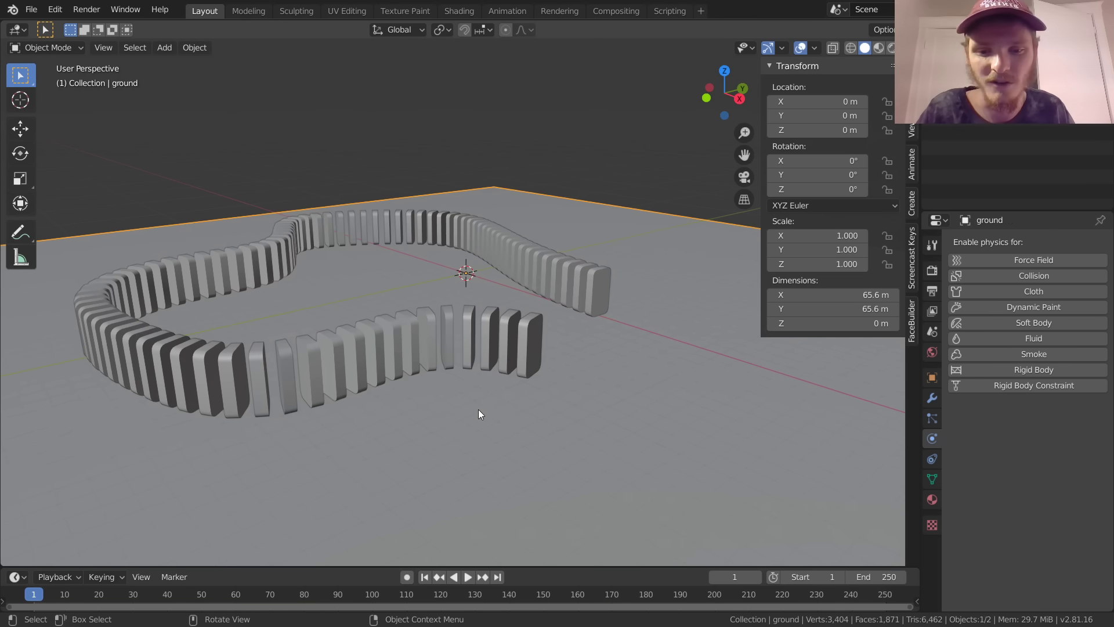
click(1032, 370)
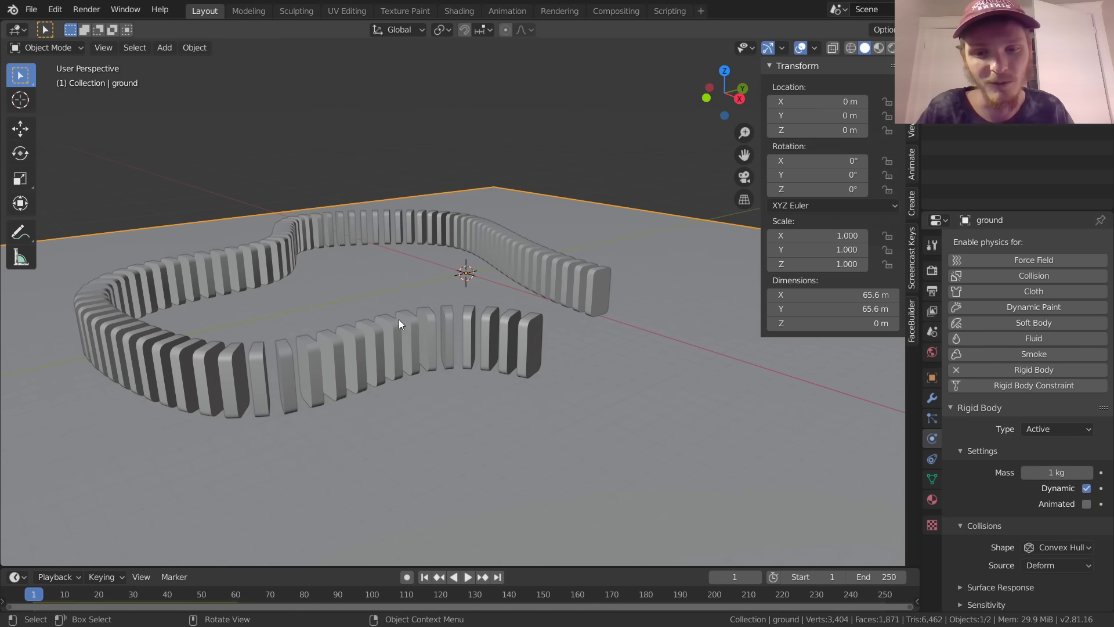
key(space)
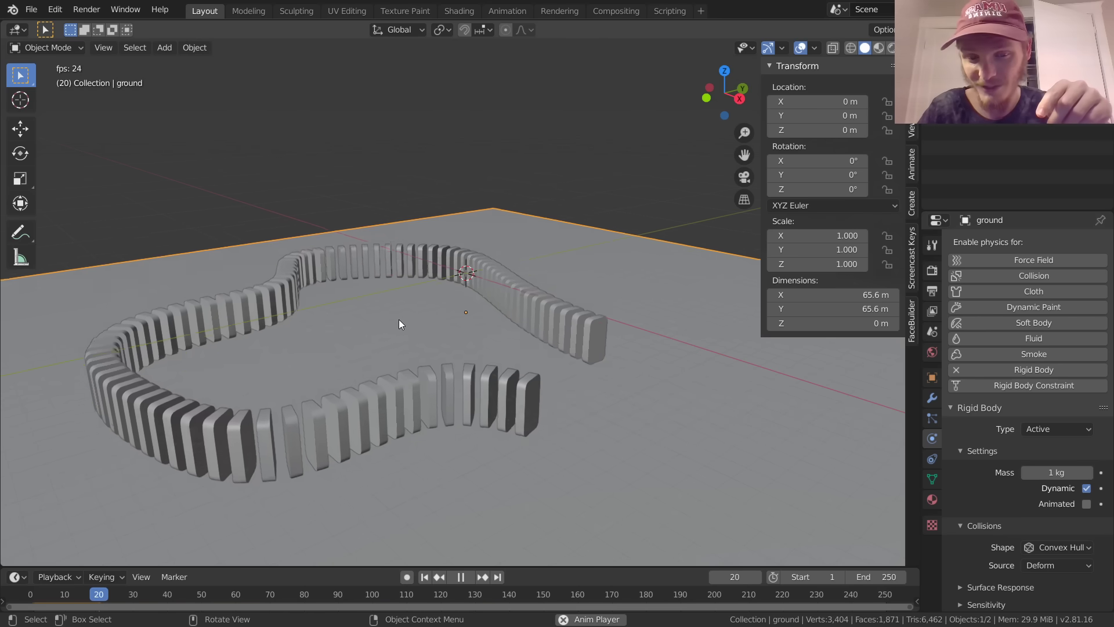
key(Escape)
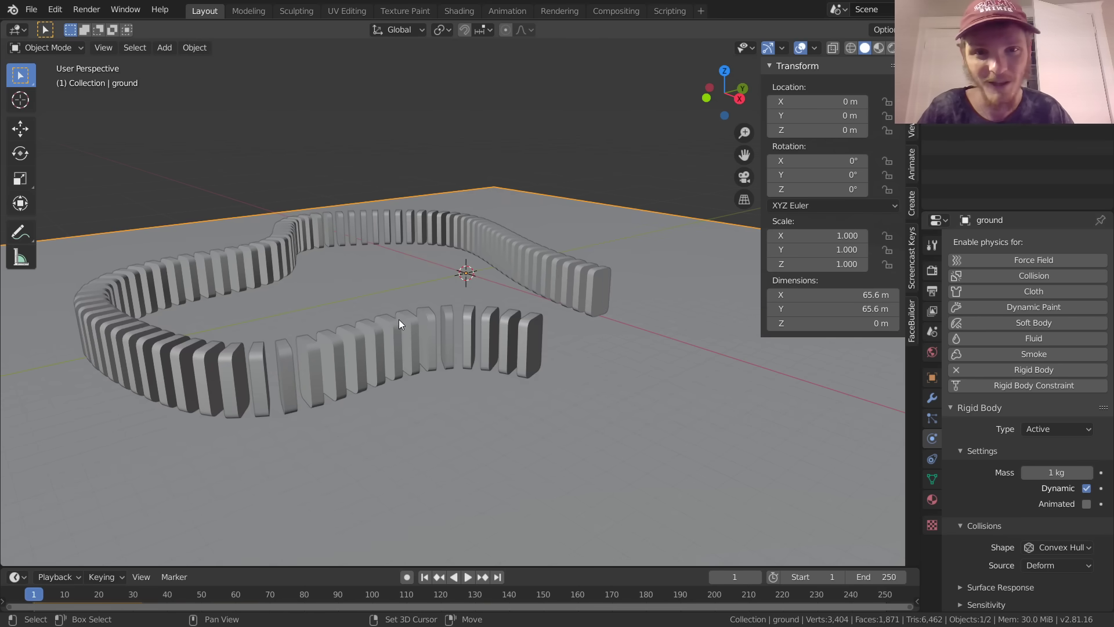
Step: Set the ground's rigid body type to Passive and replay the simulation from frame one
click(1030, 428)
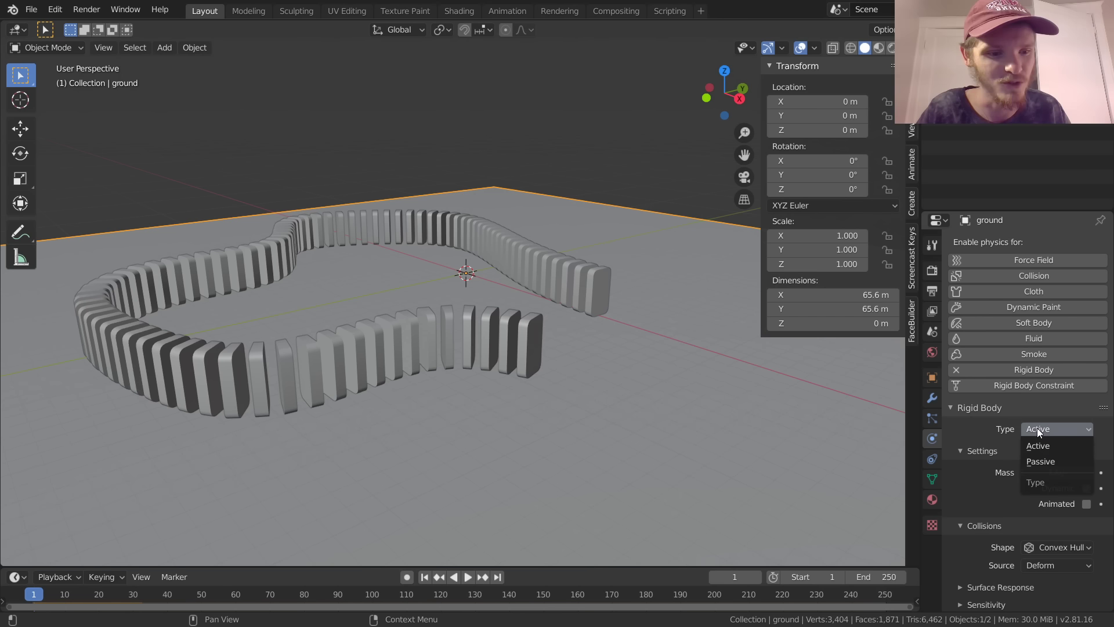
click(1043, 457)
key(space)
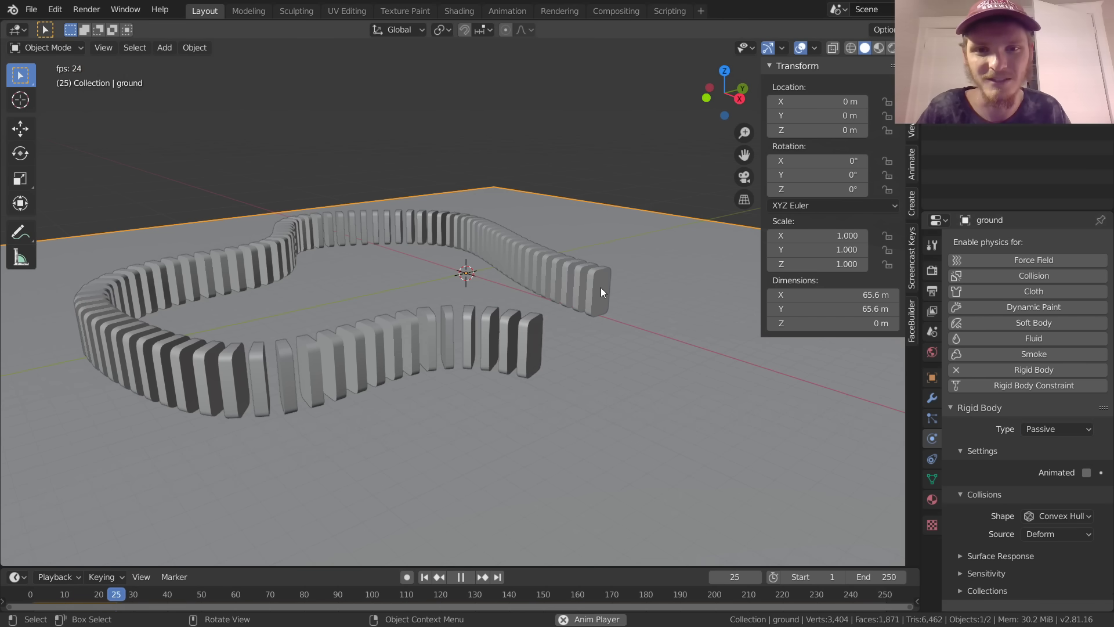
key(space)
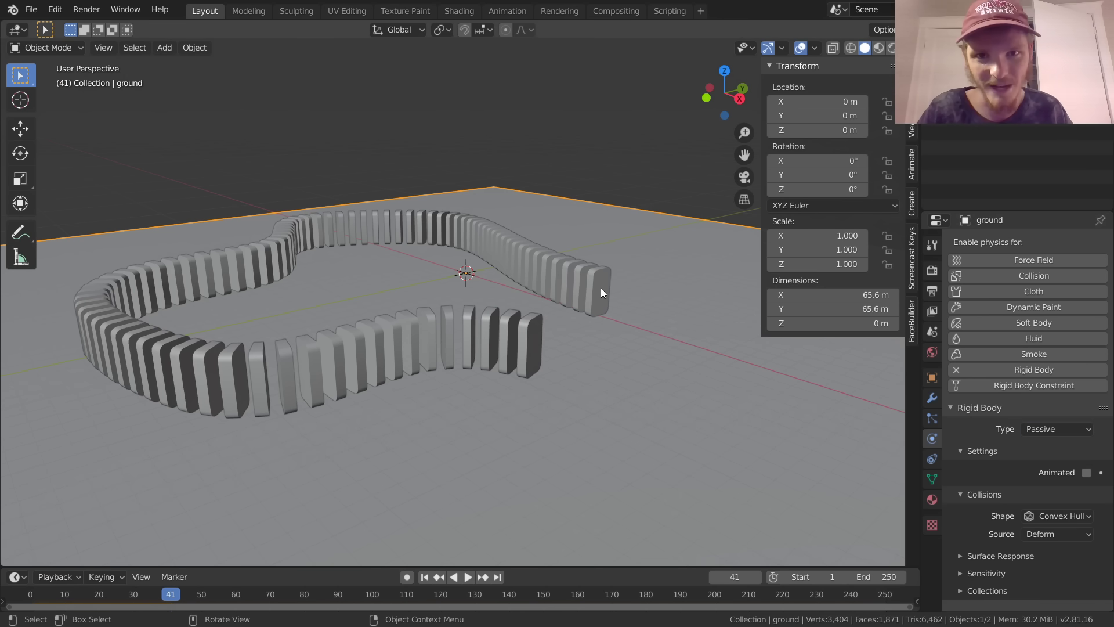
click(601, 288)
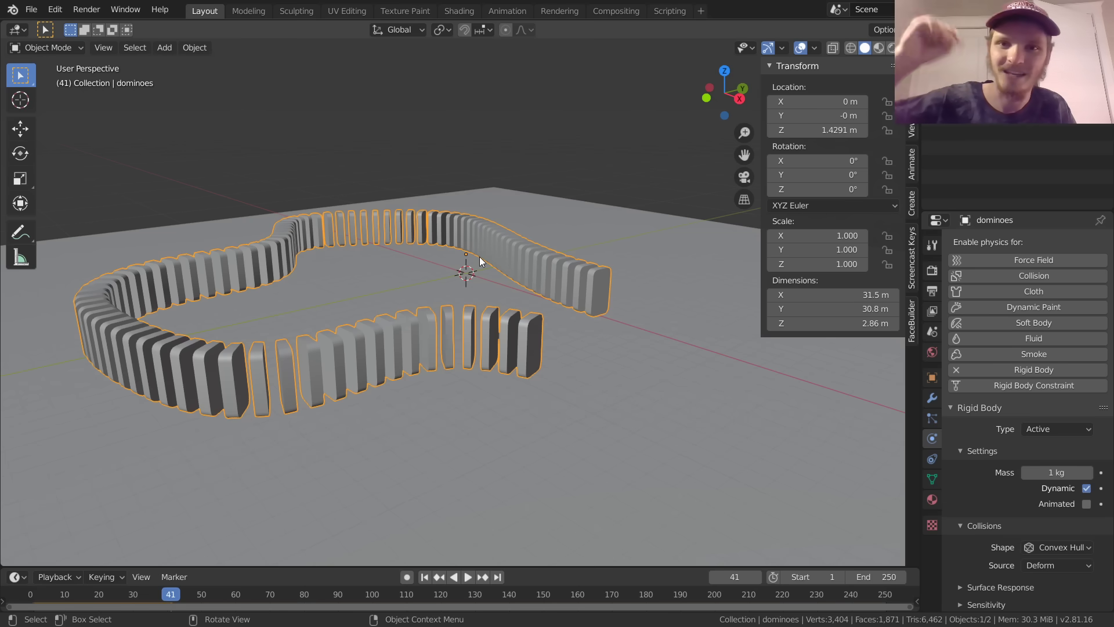
key(shift+Left)
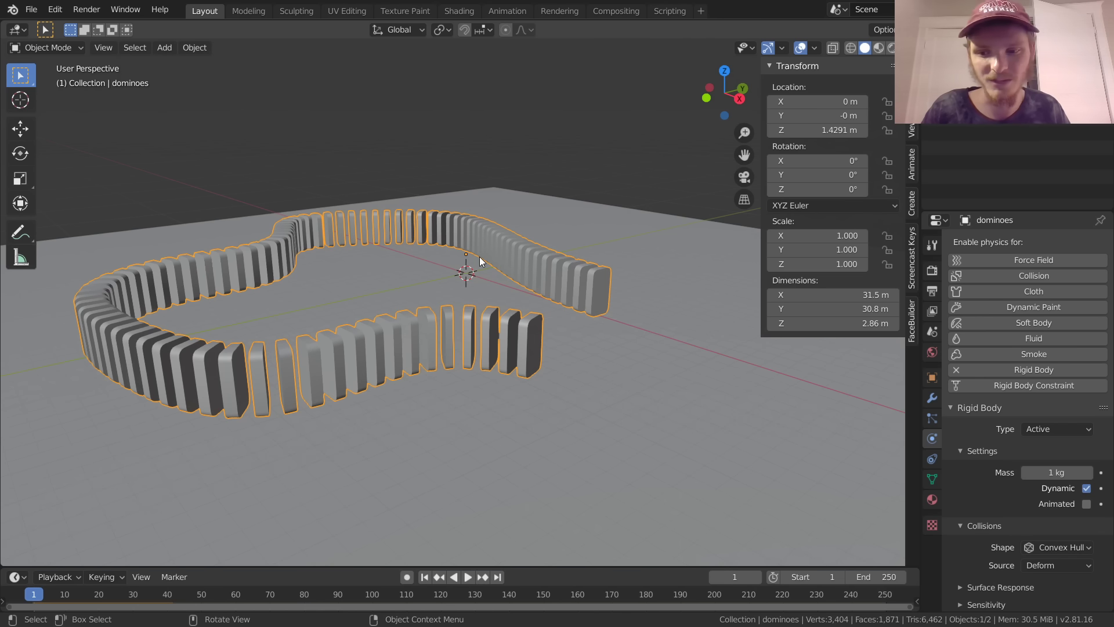
key(space)
key(space)
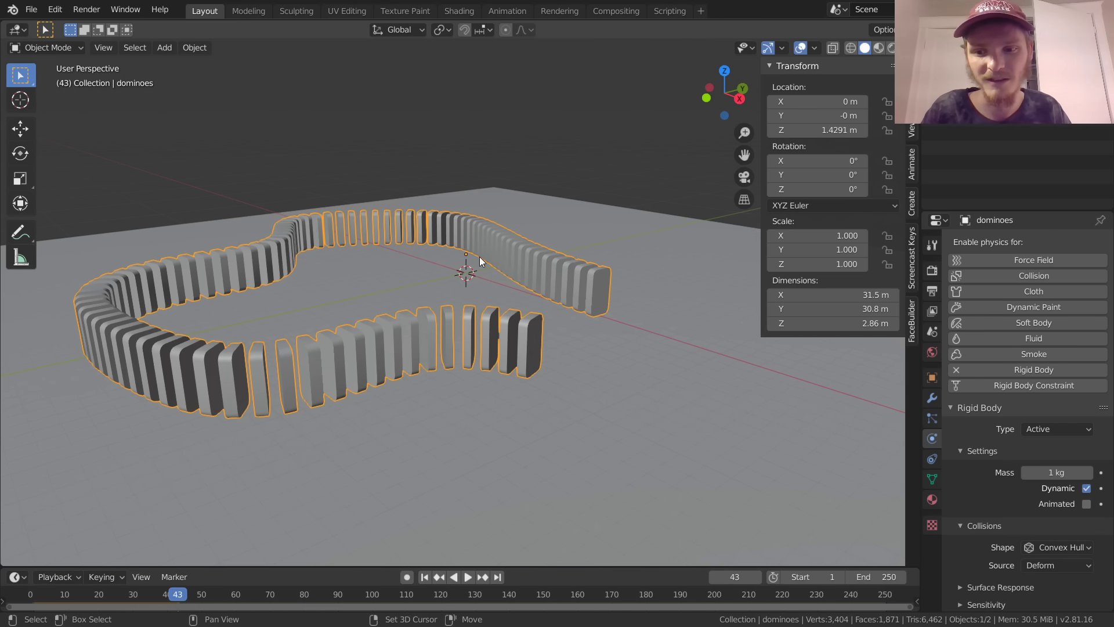
Step: Rewind to frame 1, frame the domino ring, and snap the 3D cursor to the world origin
key(shift+Left)
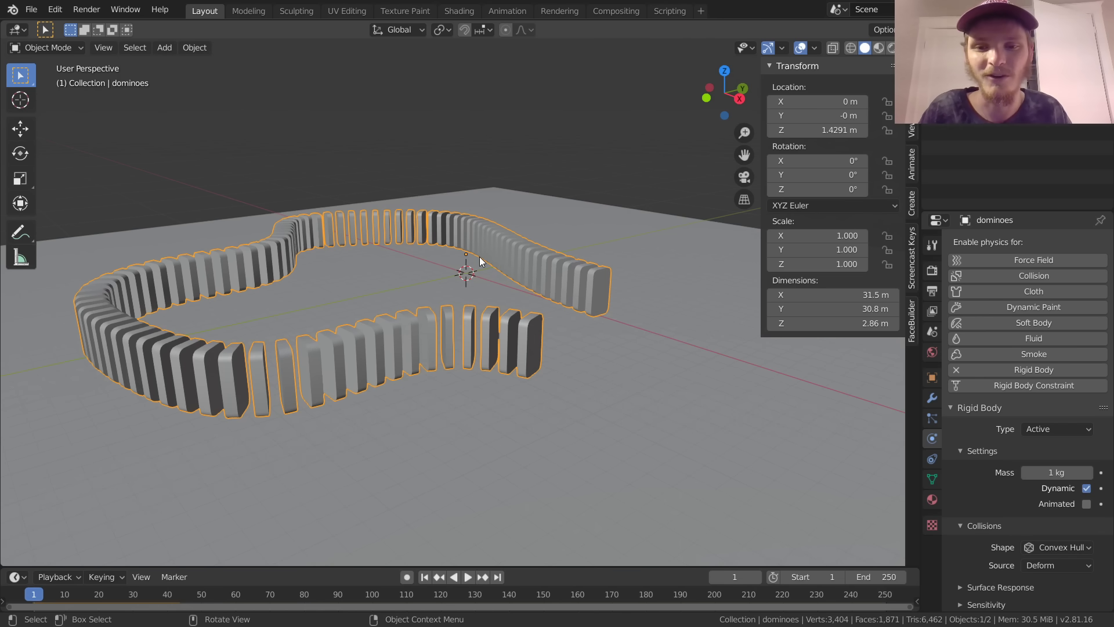
key(KP_Decimal)
key(g)
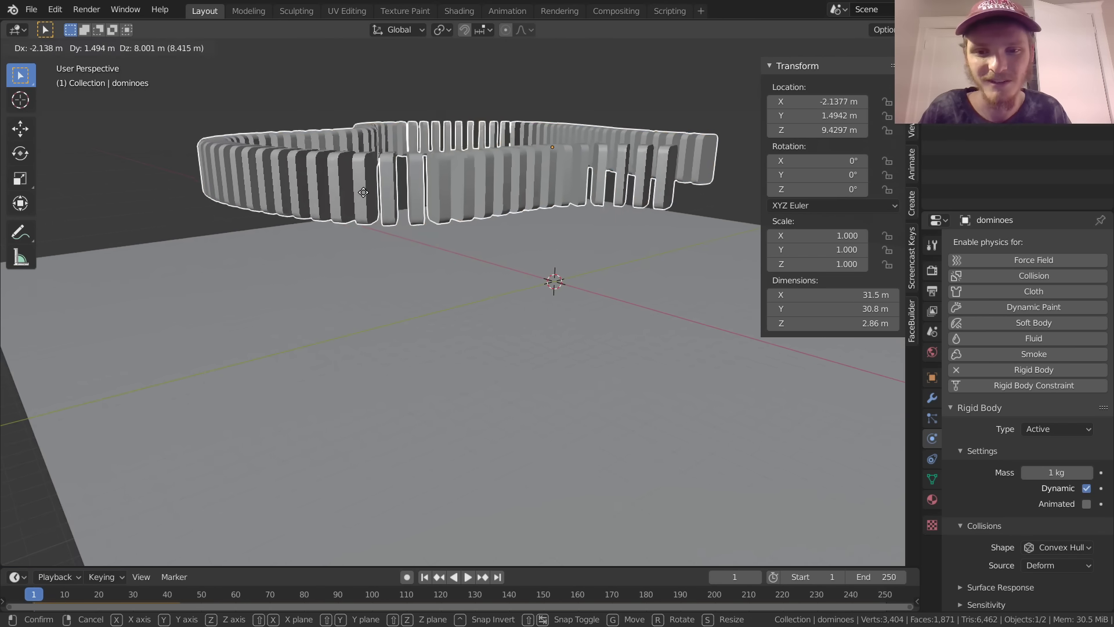
click(356, 230)
key(ctrl+z)
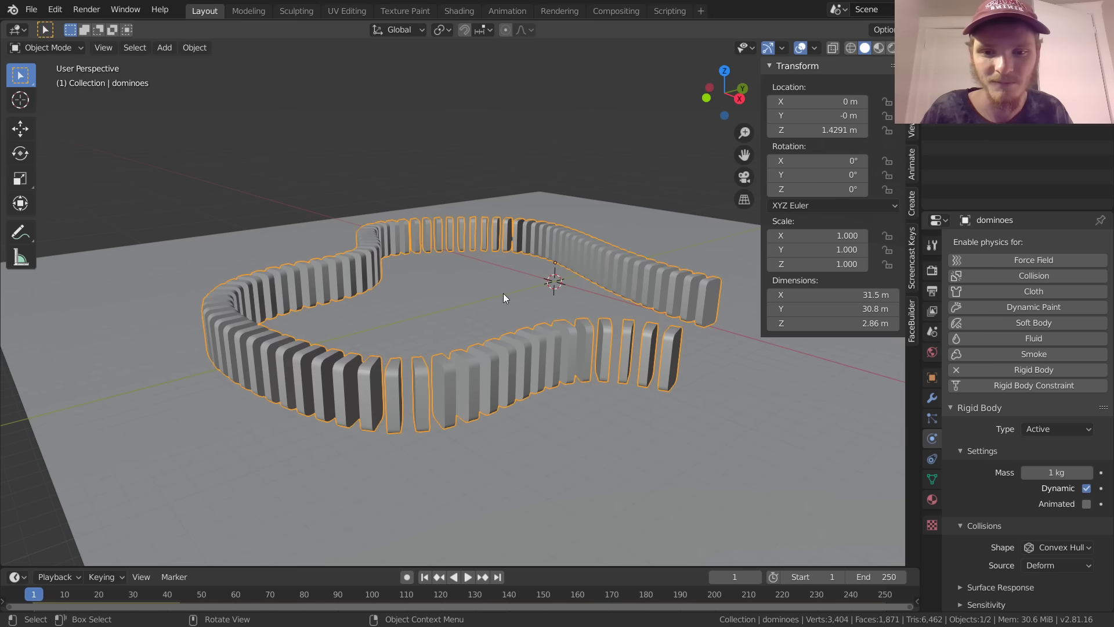
scroll(503, 293, up, 2)
shift+middle_drag(520, 289, 415, 305)
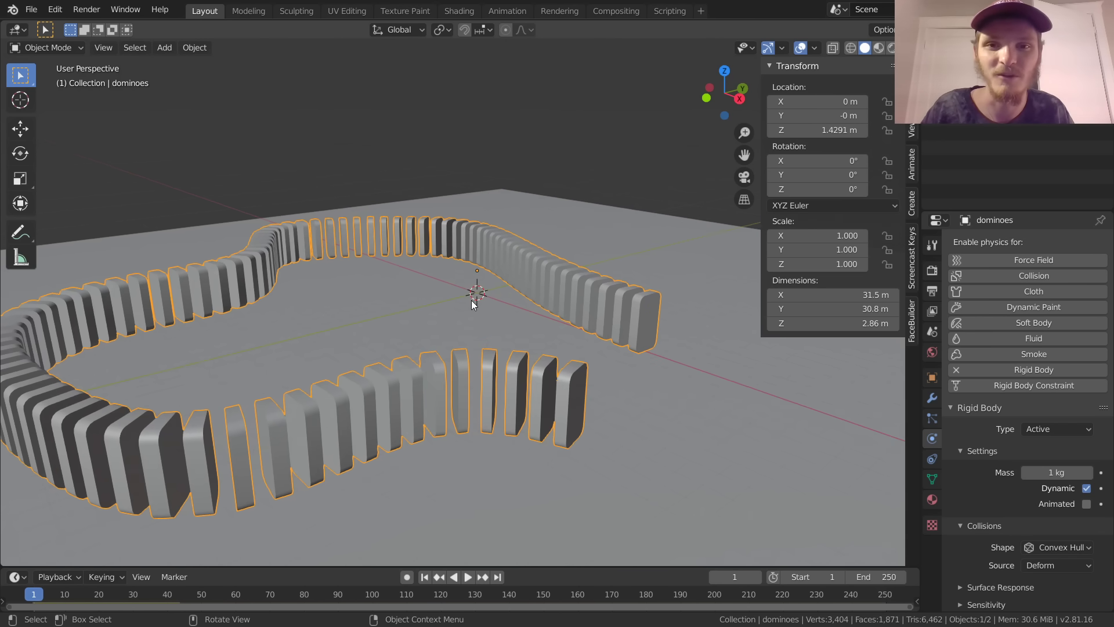
key(F3)
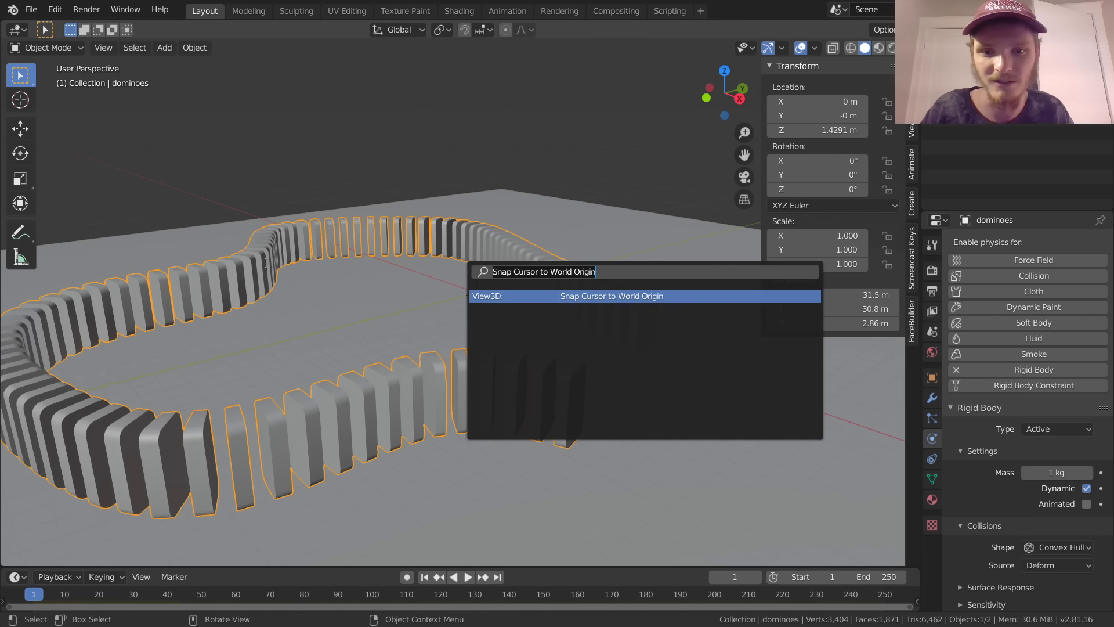
key(Return)
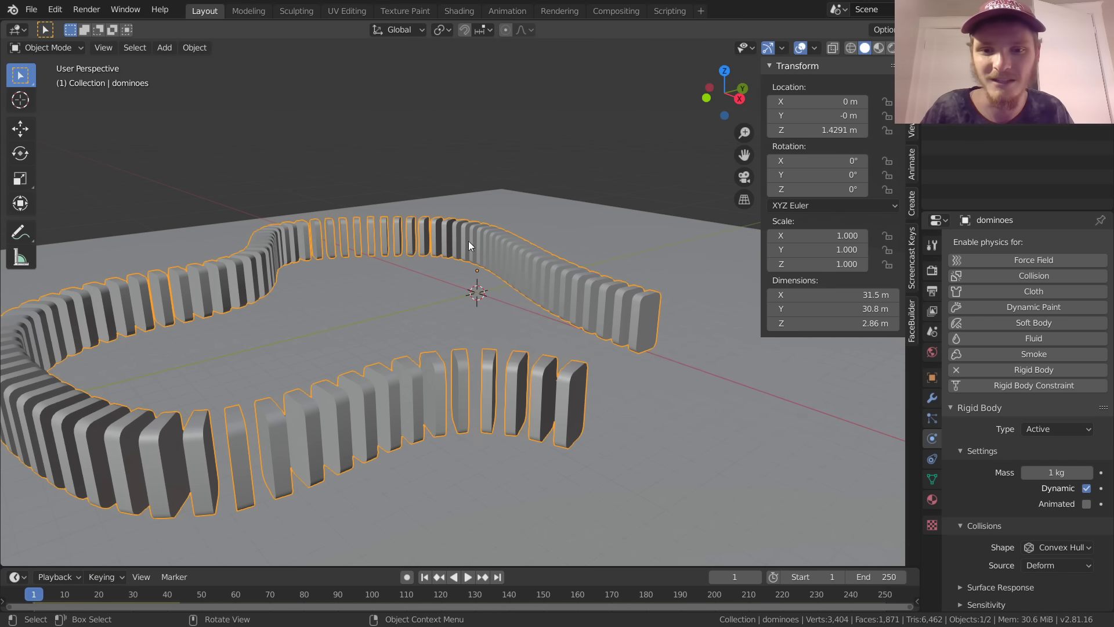
Step: Run Mesh: Separate to show the Selection, By Material and By Loose Parts options
key(F3)
text(sepa)
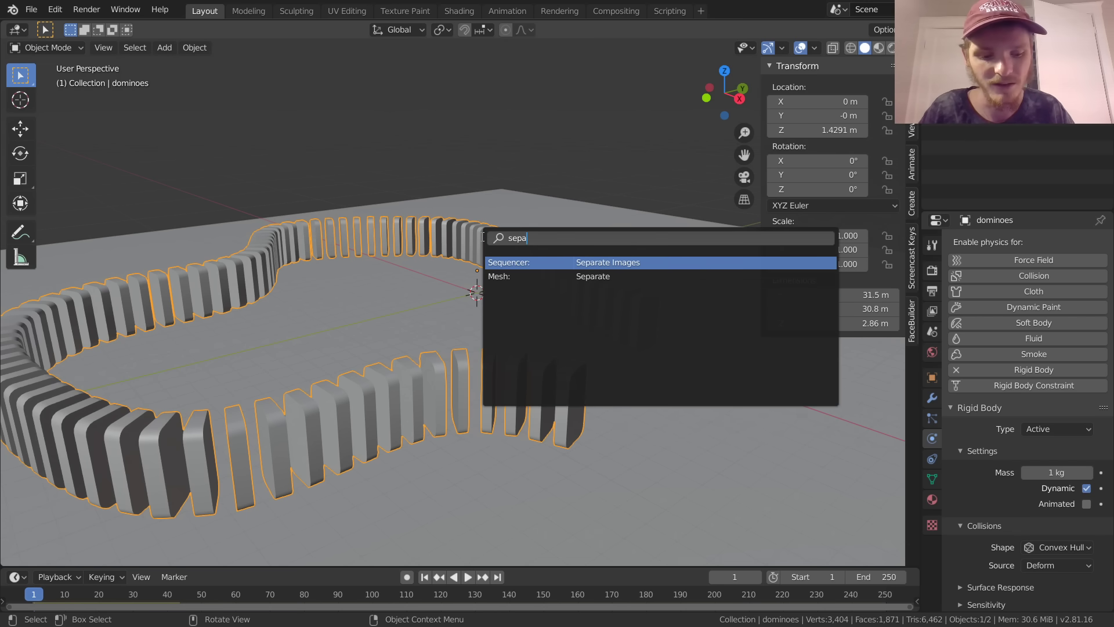
key(Down)
key(Return)
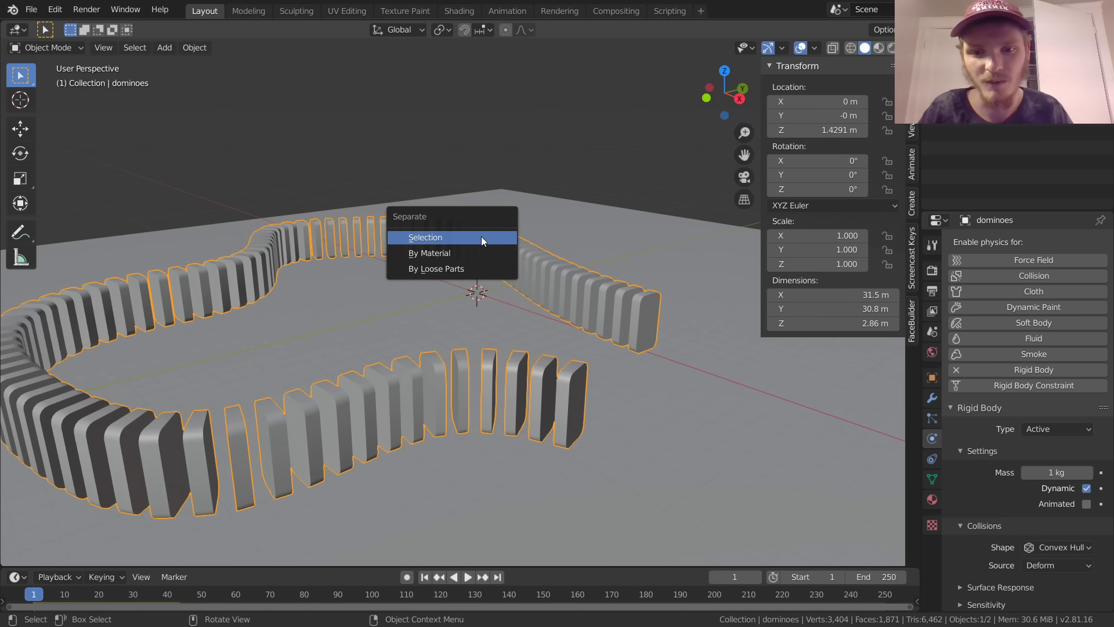
Step: Split the dominoes mesh by loose parts into 85 separate objects
click(430, 270)
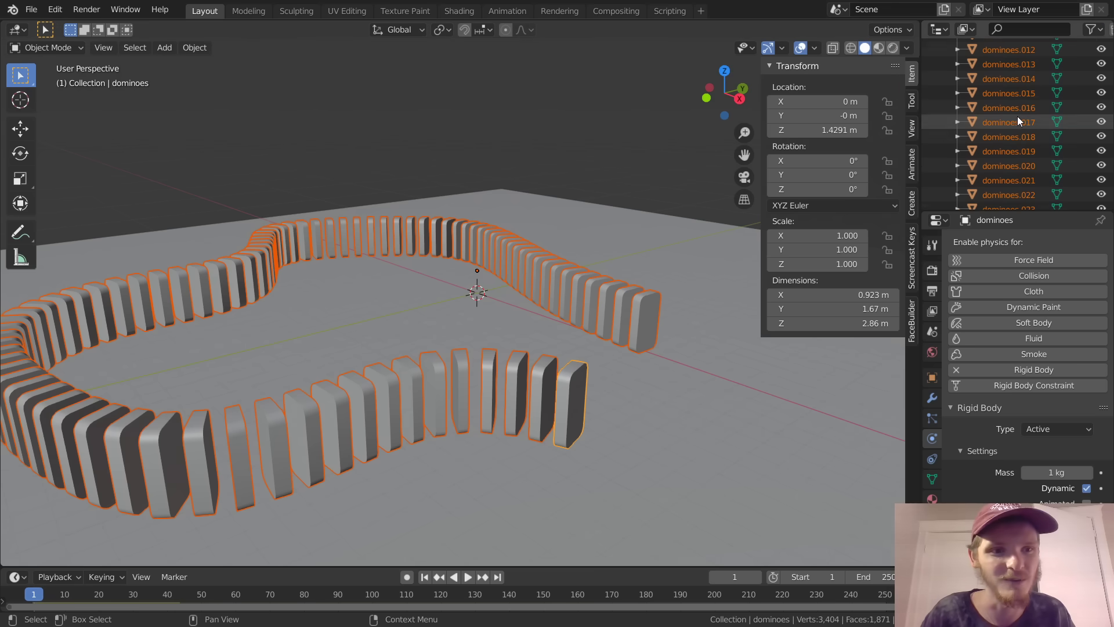
scroll(1018, 116, up, 5)
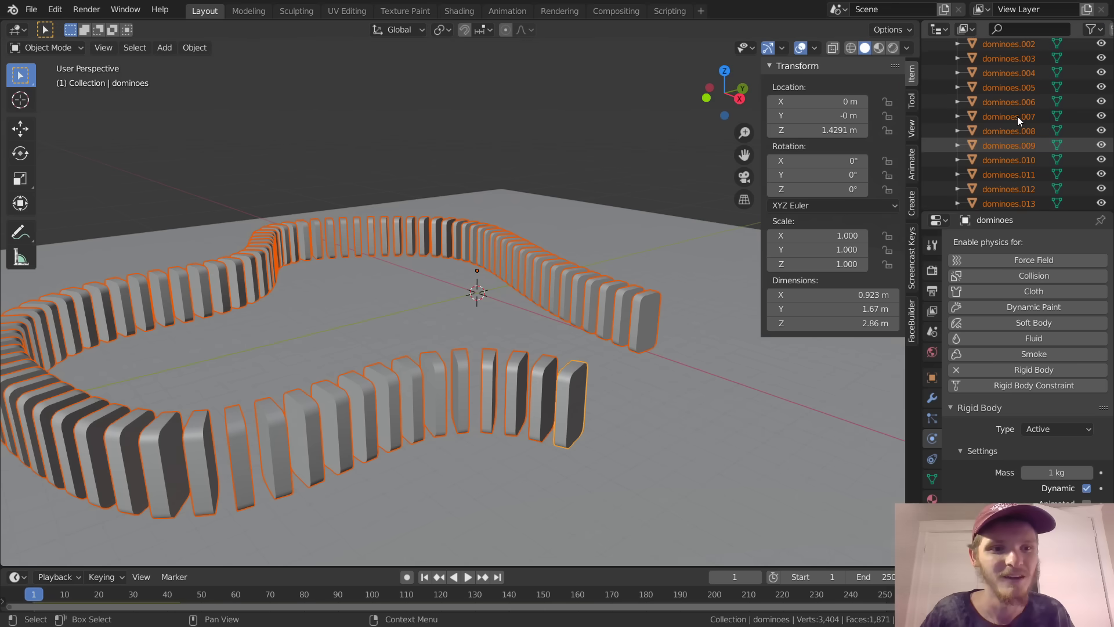
scroll(1017, 116, up, 1)
middle_drag(454, 259, 458, 315)
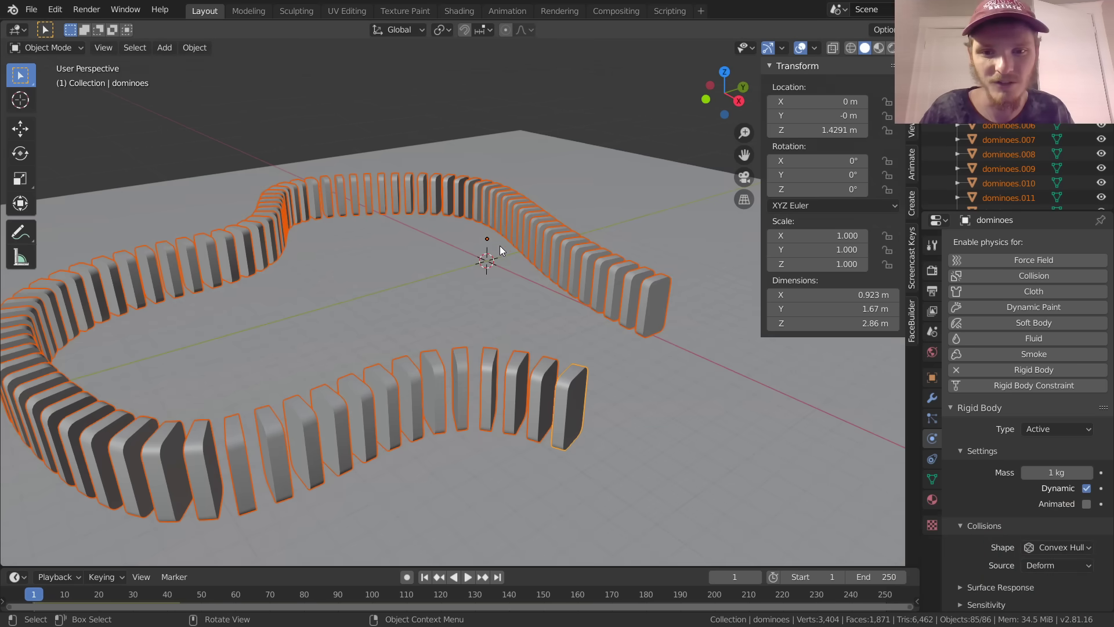
middle_drag(489, 244, 442, 237)
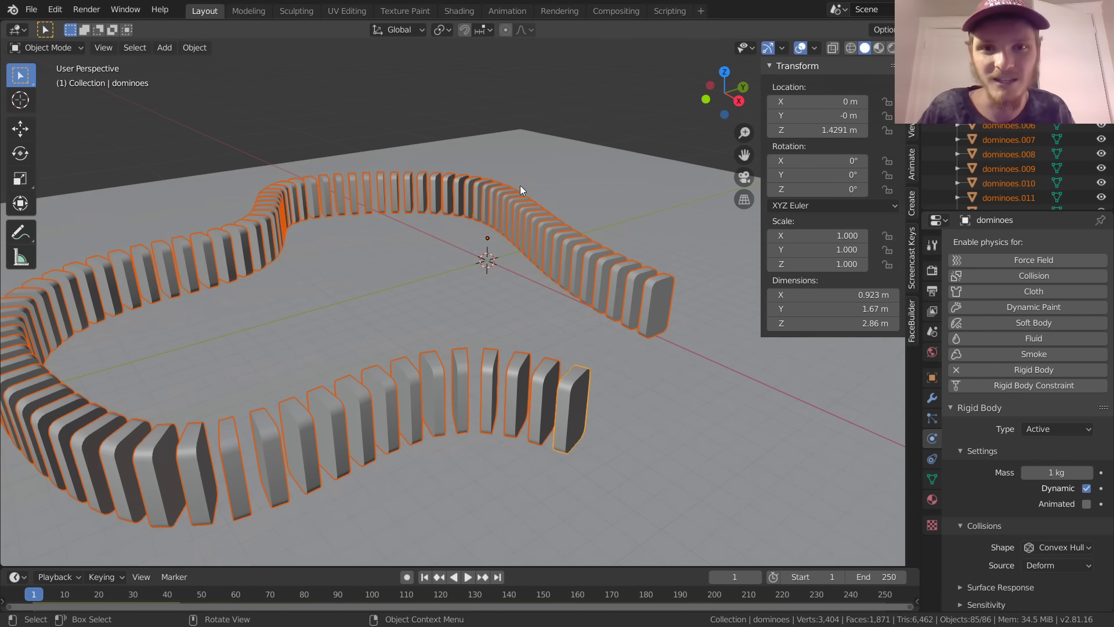
Step: Set every domino's origin to its own Center of Mass (Volume)
click(200, 49)
mouse_move(238, 79)
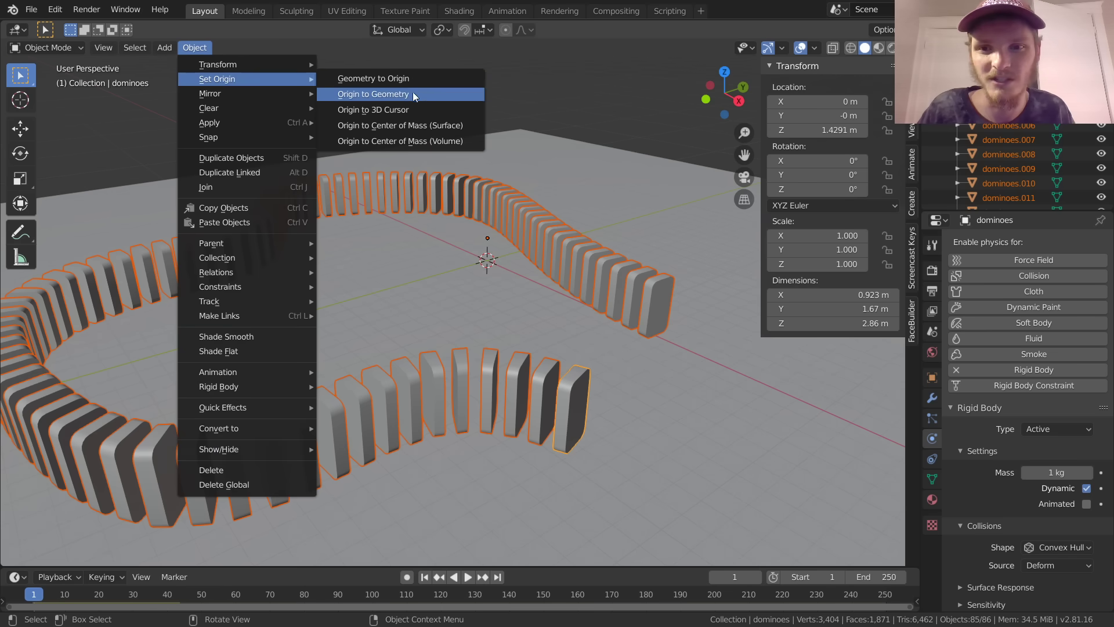
click(409, 144)
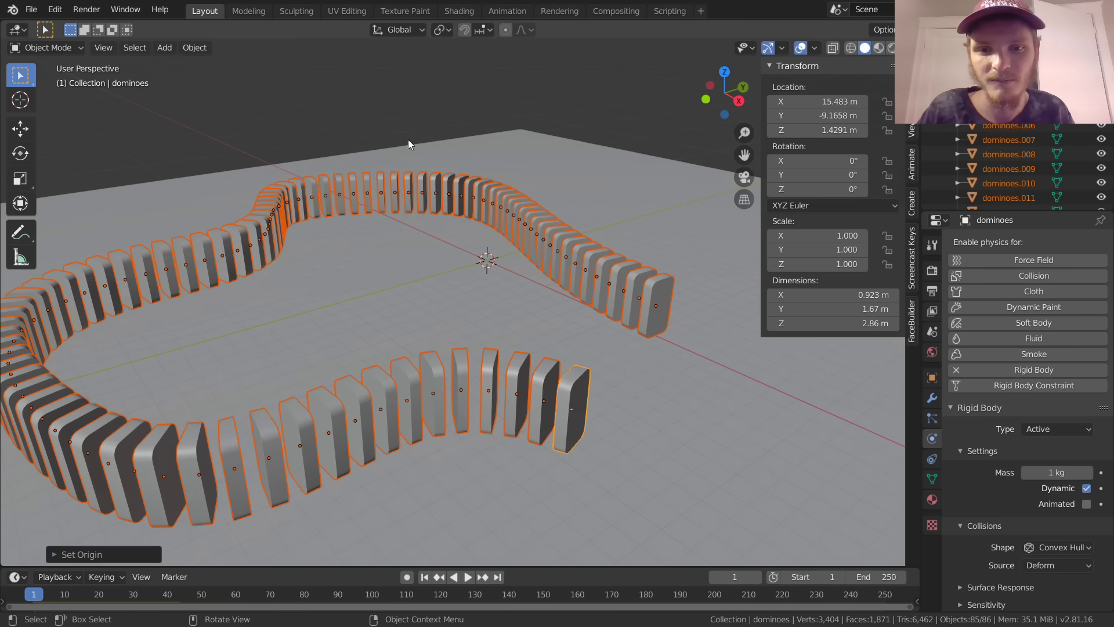
shift+middle_drag(572, 422, 430, 348)
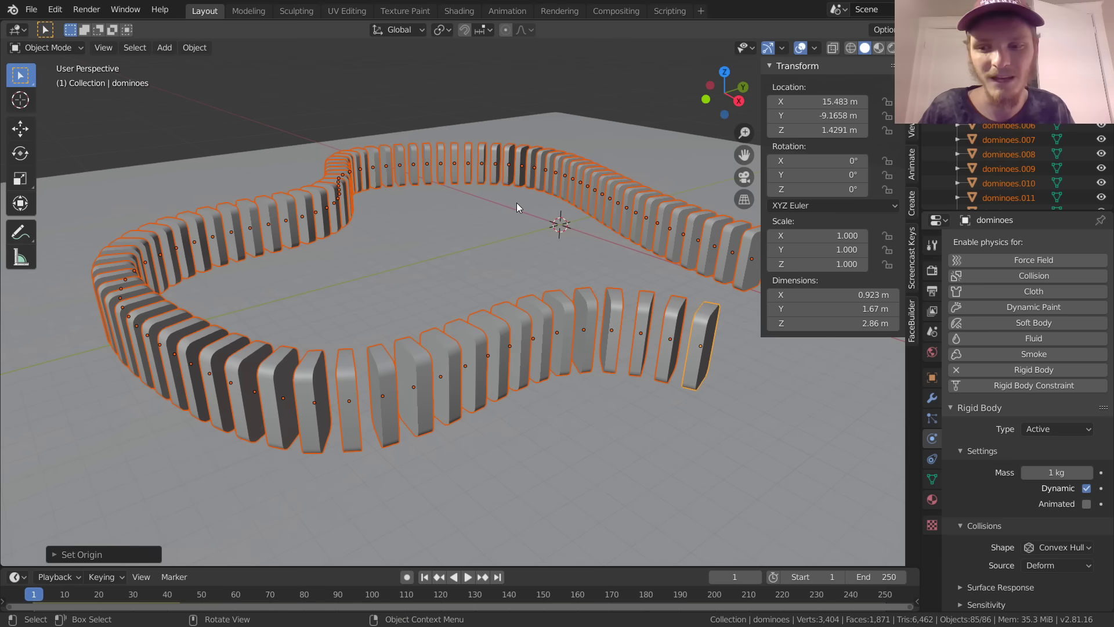
Step: Test the domino playback, rewind to frame 1, deselect everything and save the blend file
key(space)
key(space)
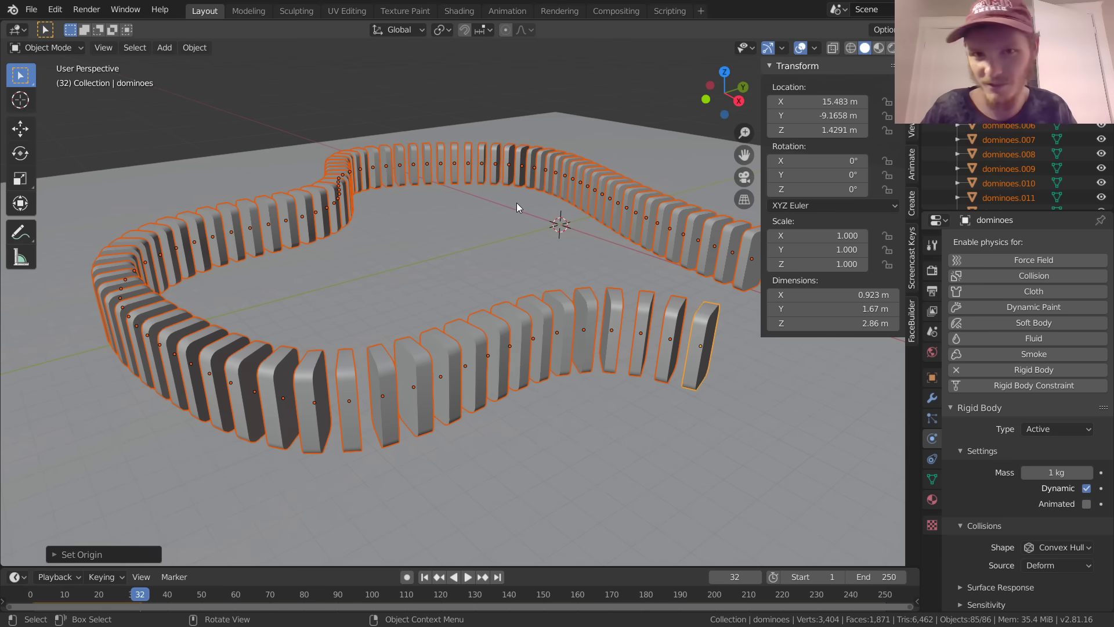
key(shift+Left)
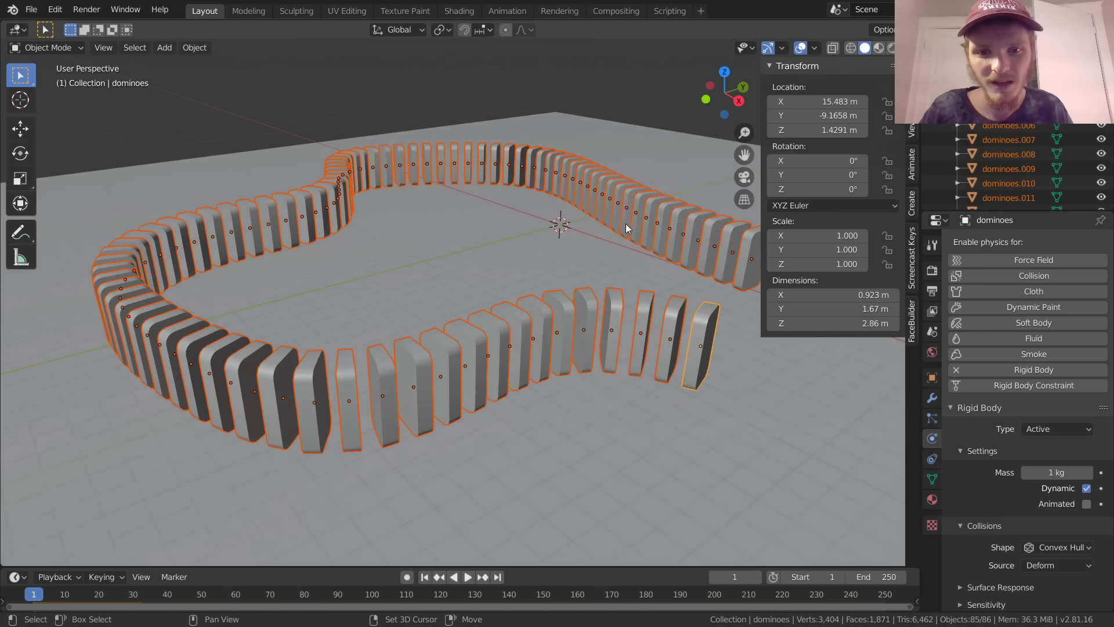
middle_drag(625, 224, 618, 202)
click(550, 84)
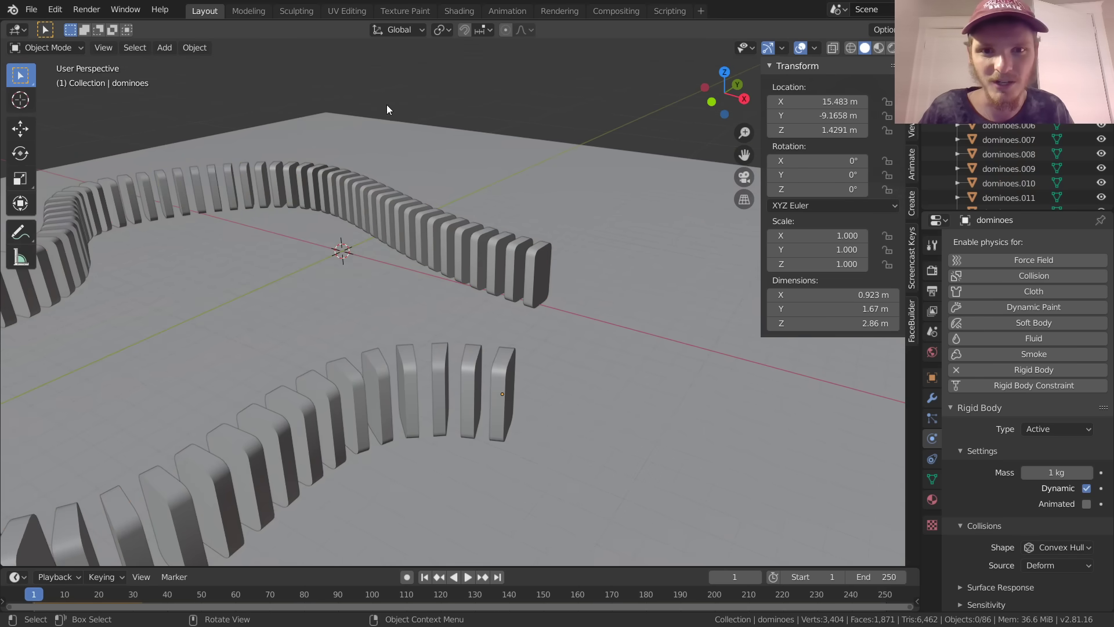
key(ctrl+s)
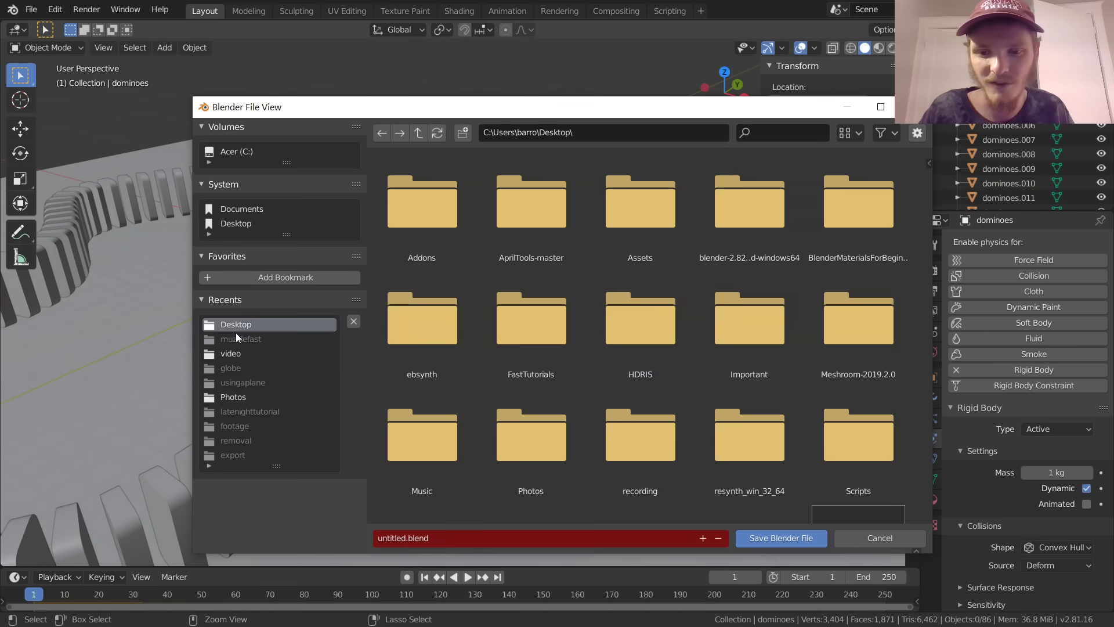
click(770, 540)
Step: Clear the end domino's selection and bring up the Add menu for a new mesh
shift+middle_drag(566, 253, 534, 256)
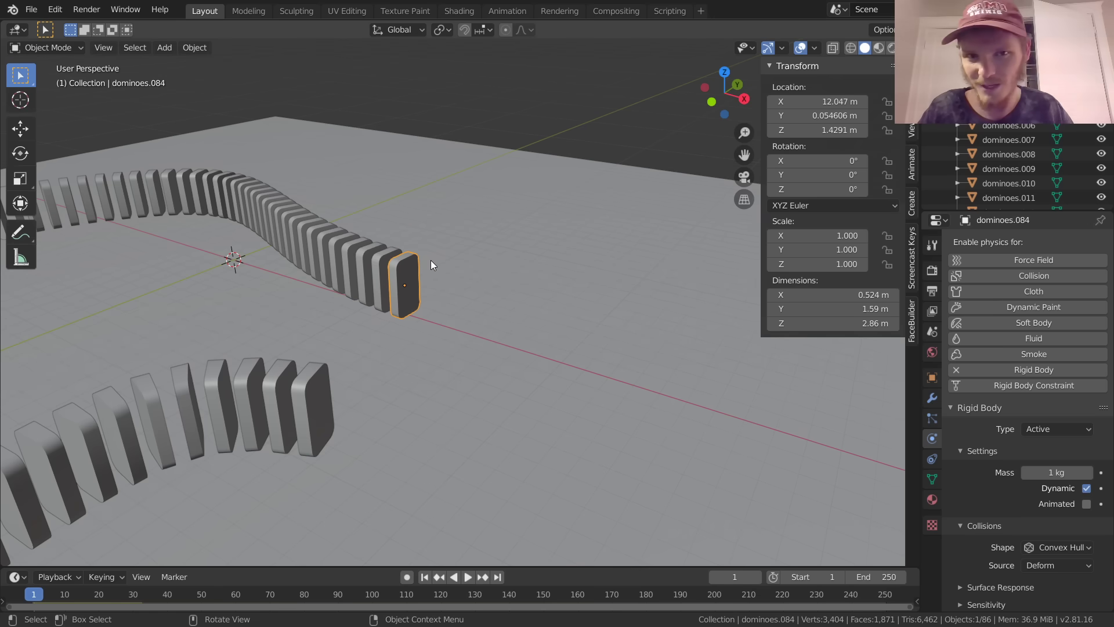
click(492, 69)
shift+middle_drag(307, 244, 384, 262)
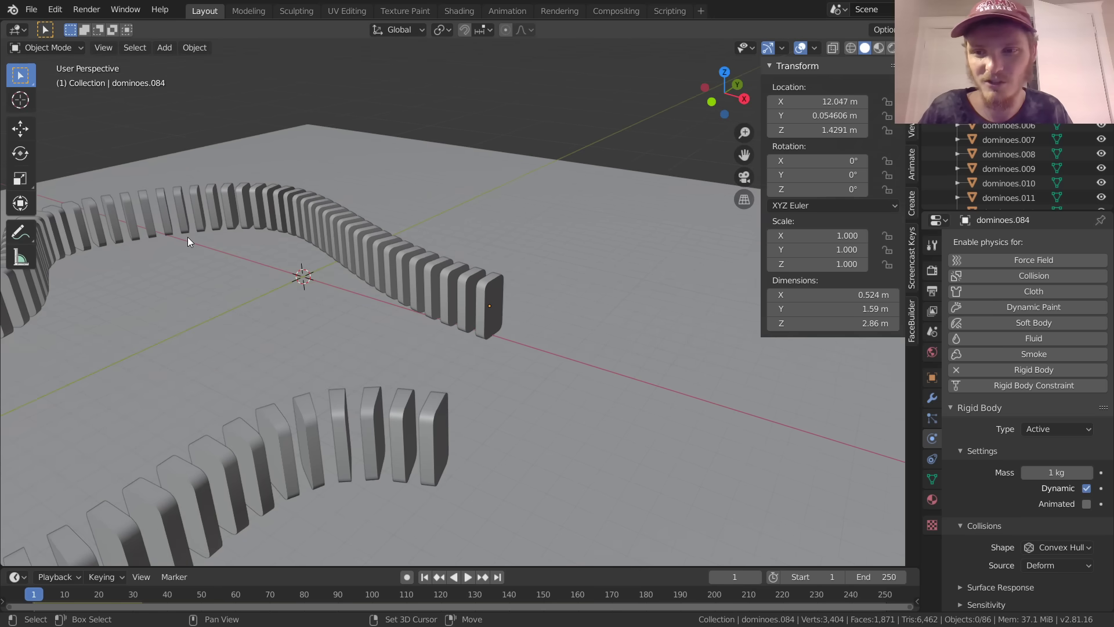
key(shift+a)
Step: Add a UV sphere, place it just past the last domino in top view, and scale it to 0.786
mouse_move(187, 236)
click(268, 281)
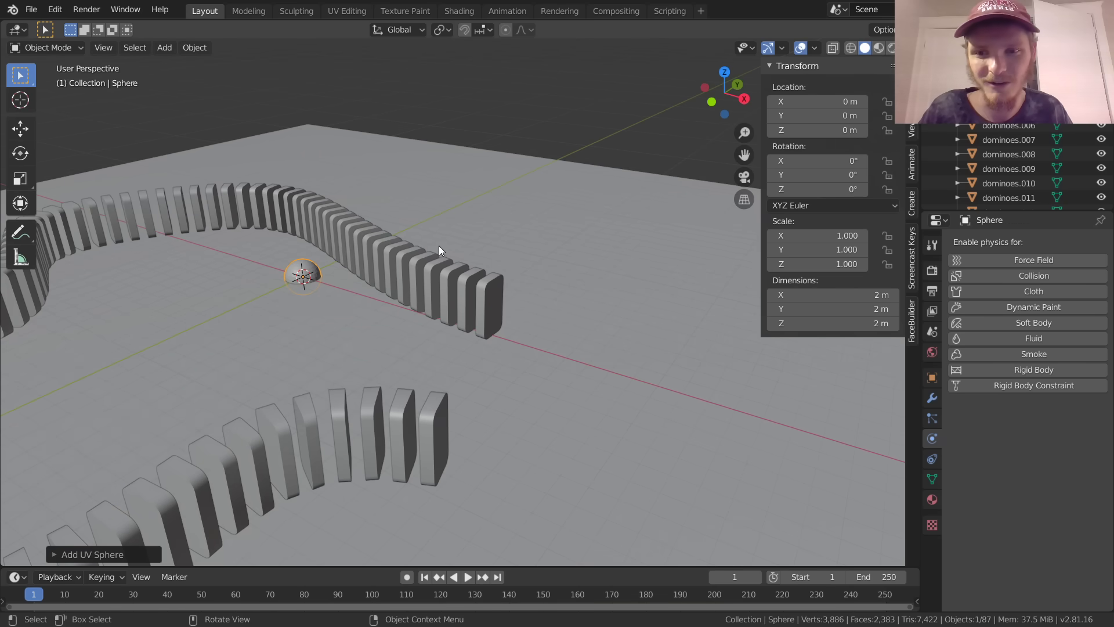
click(723, 74)
key(g)
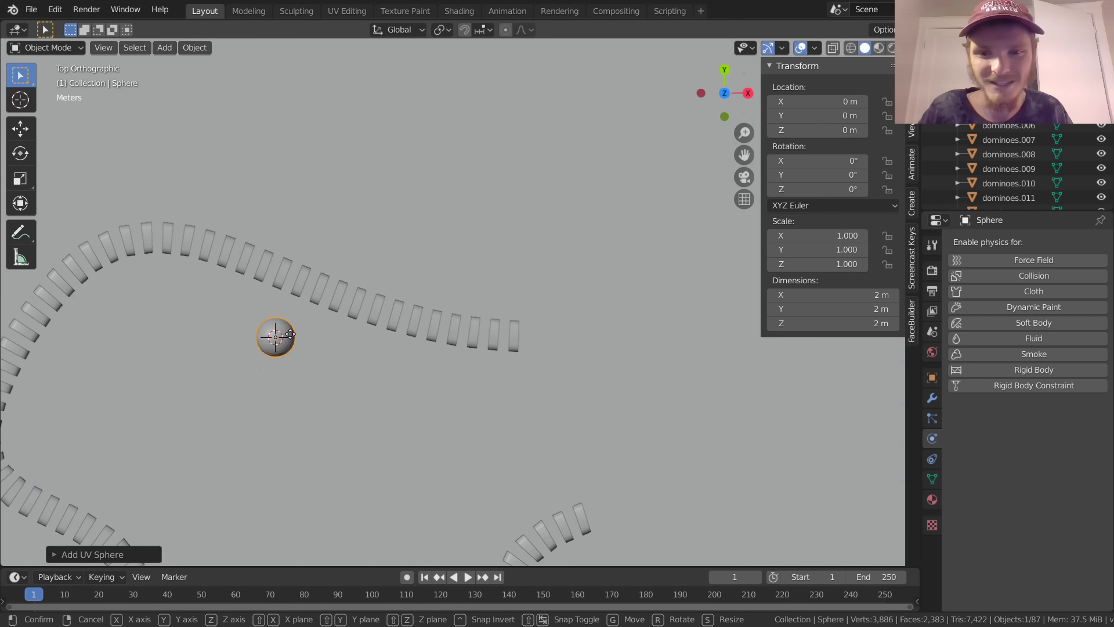
click(555, 336)
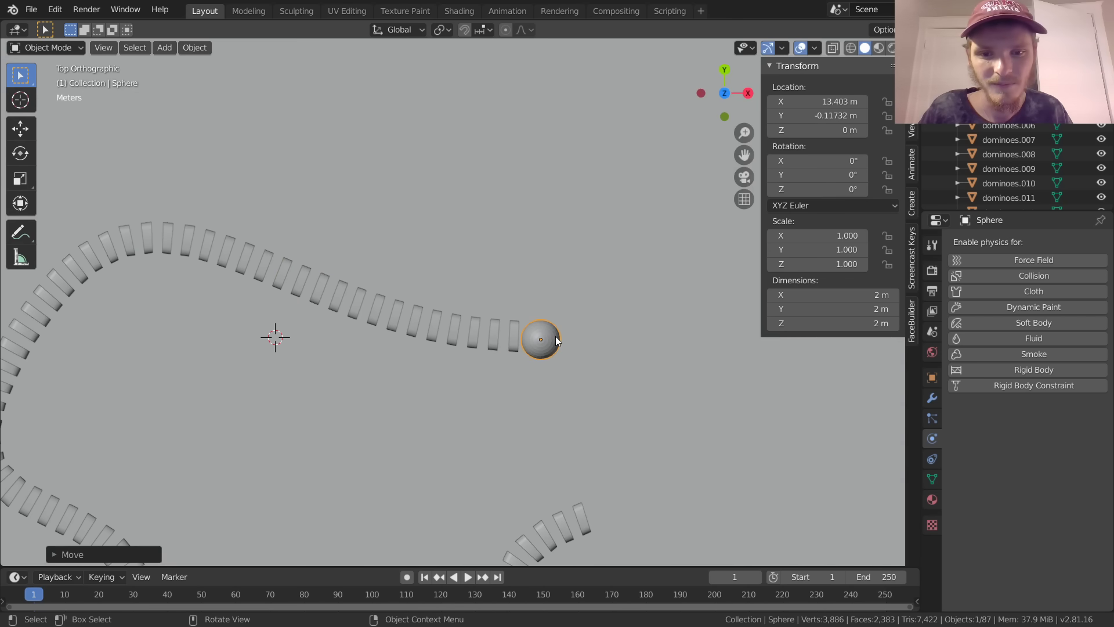
key(s)
click(619, 317)
Step: Raise the sphere along Z to a height of 2.429 m
scroll(653, 374, up, 5)
middle_drag(653, 375, 583, 345)
key(g)
key(z)
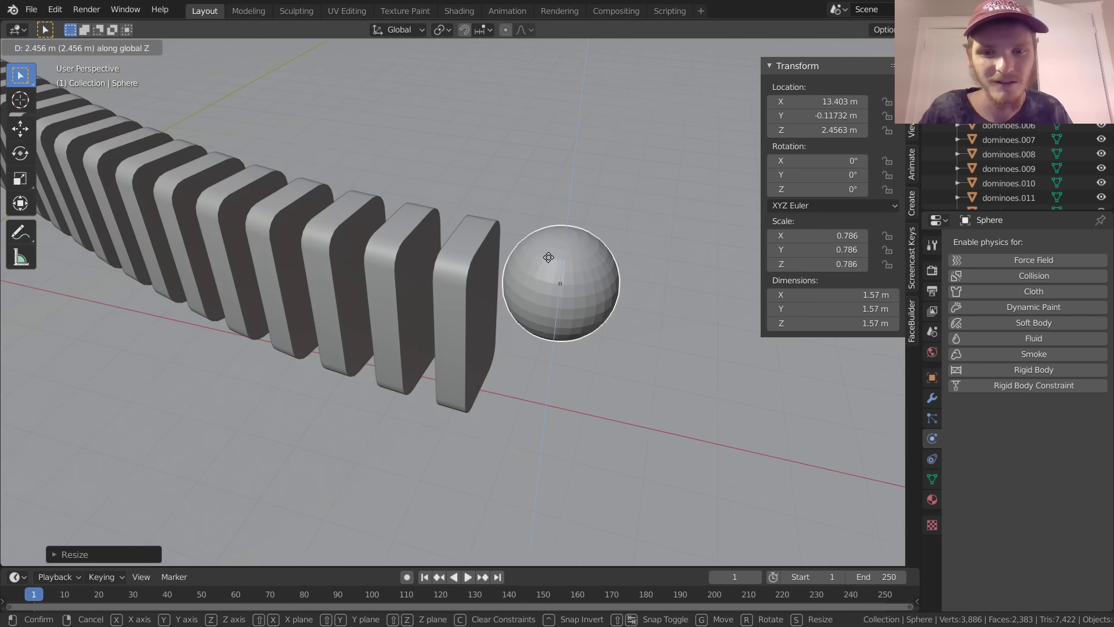
click(549, 258)
middle_drag(548, 259, 577, 275)
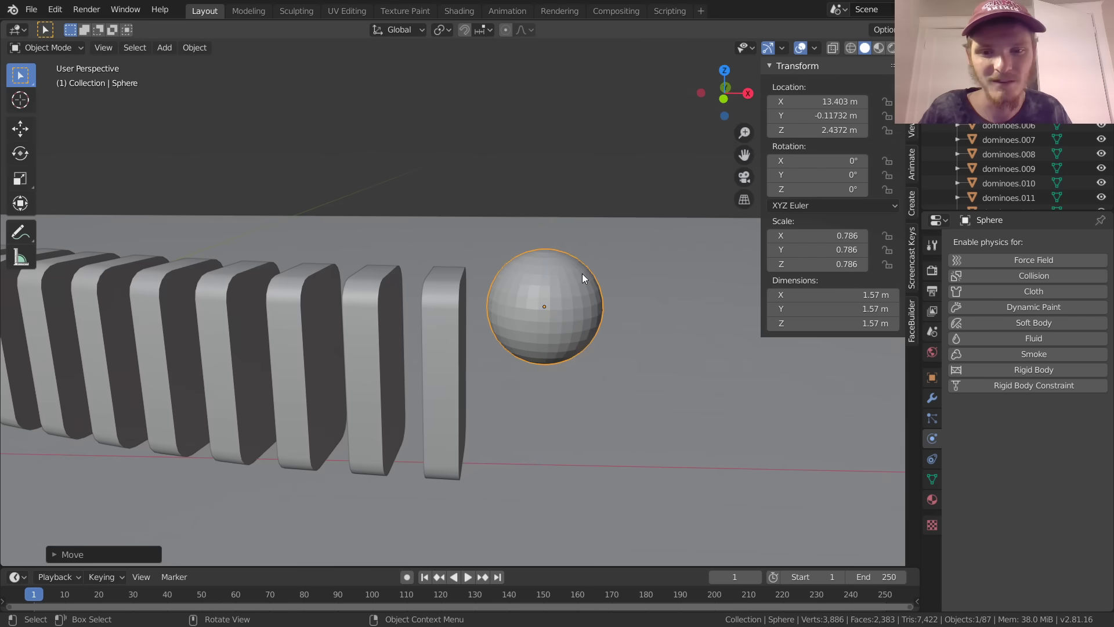
key(g)
key(z)
click(577, 277)
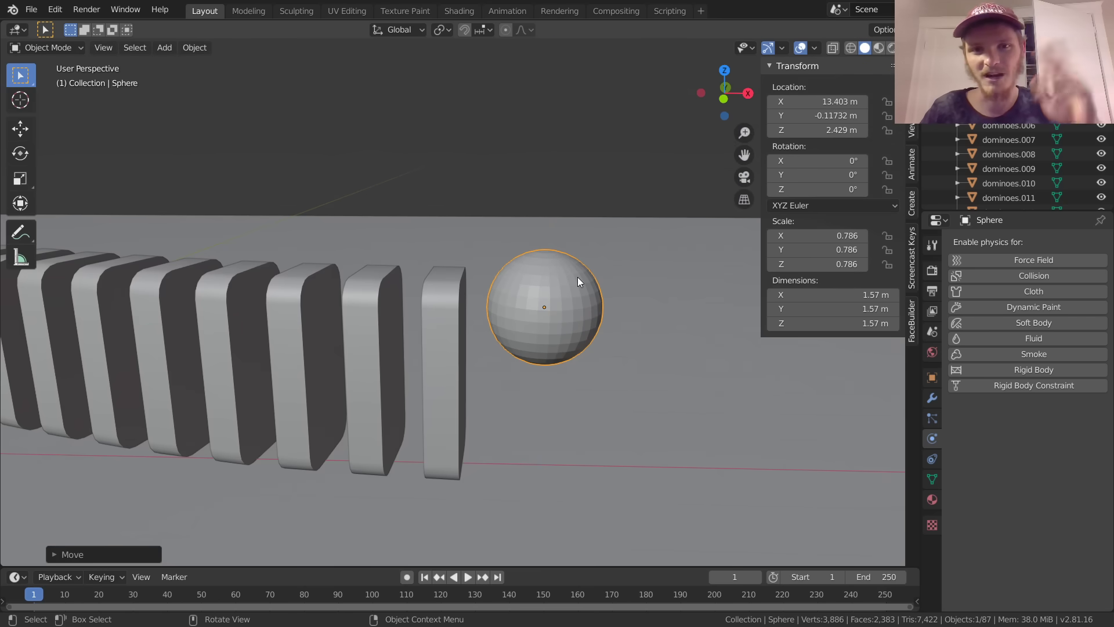
middle_drag(562, 305, 490, 303)
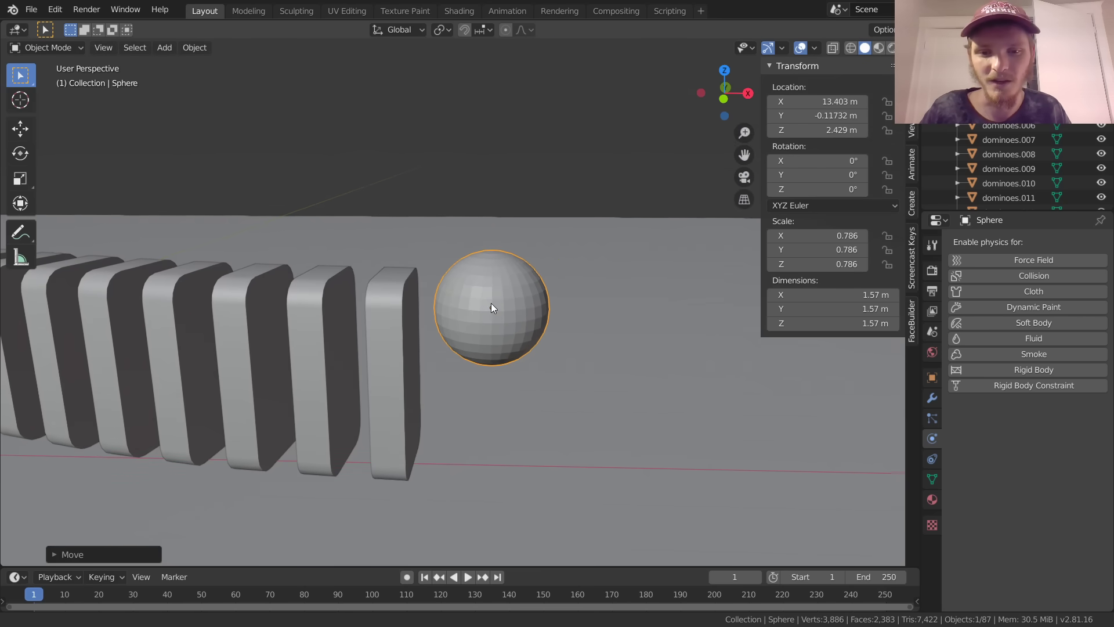
middle_drag(479, 357, 499, 388)
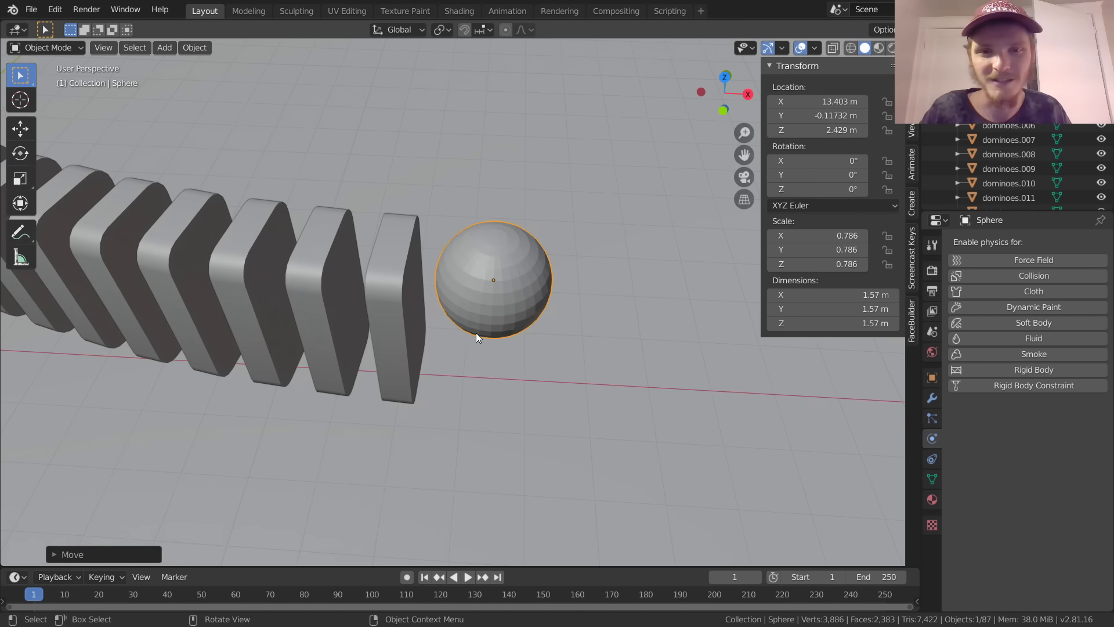
Step: Keyframe the sphere's location at frame 1, then at frame 10 pushed into the last domino
key(i)
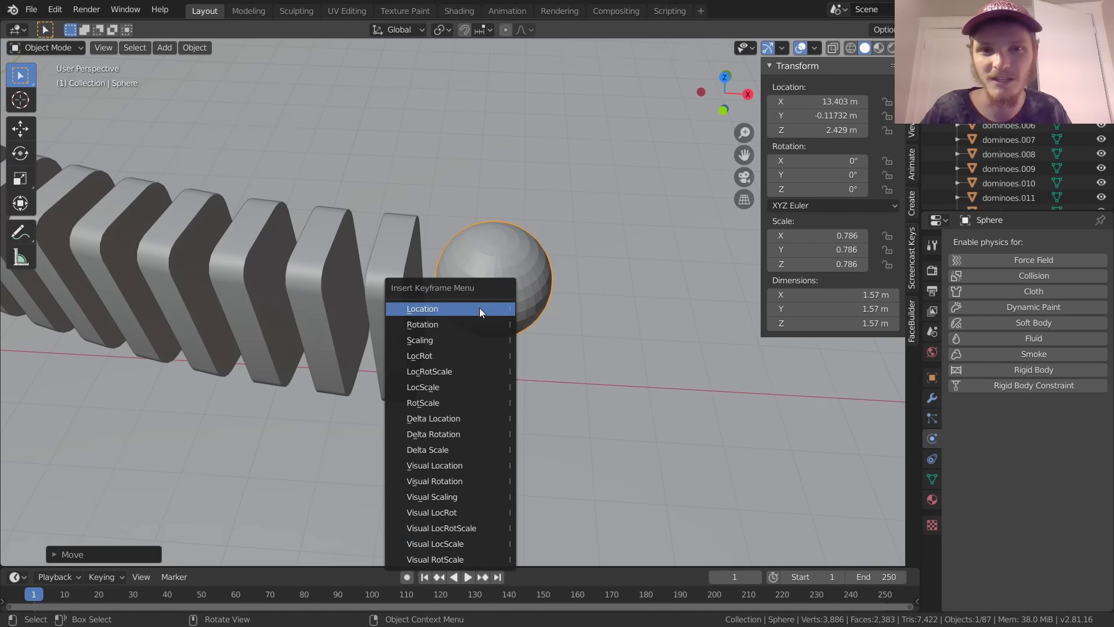
click(479, 310)
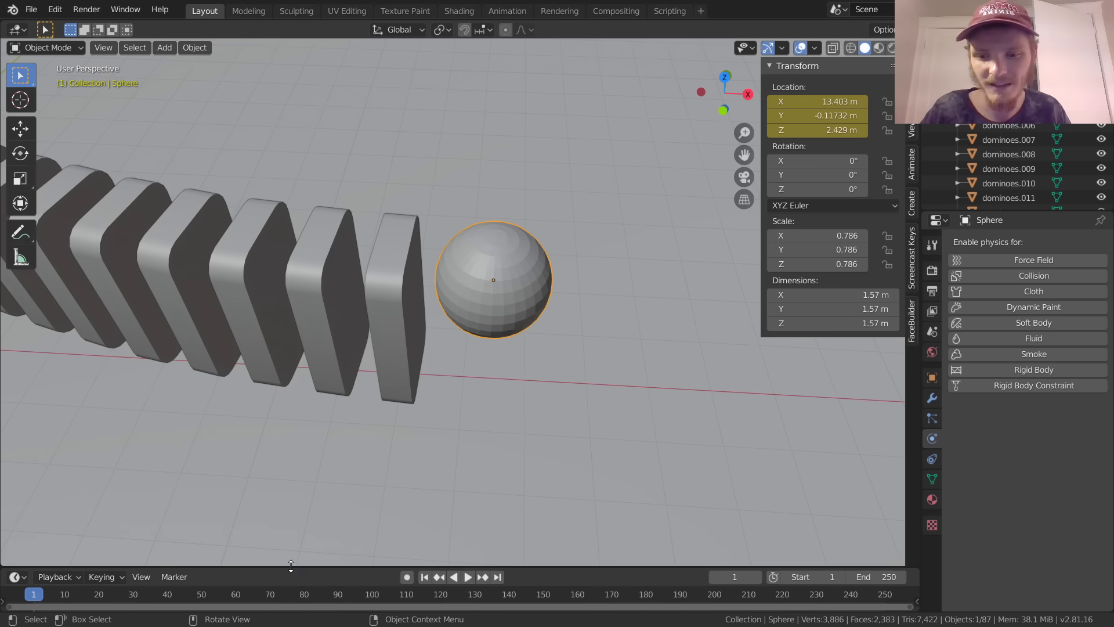
drag(288, 566, 285, 538)
click(67, 566)
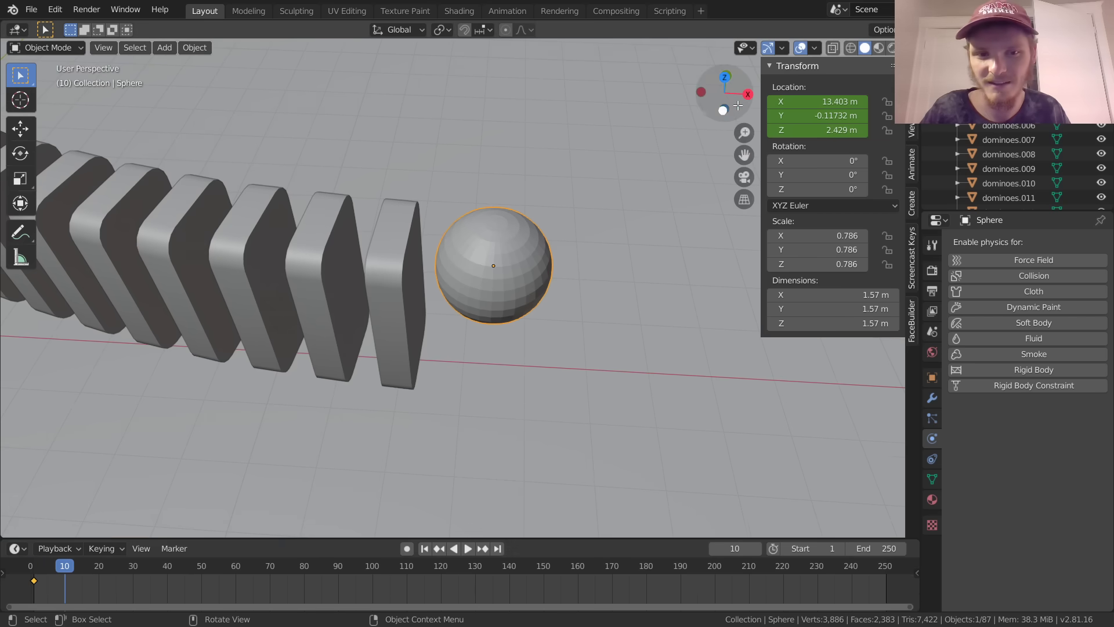
click(727, 81)
key(g)
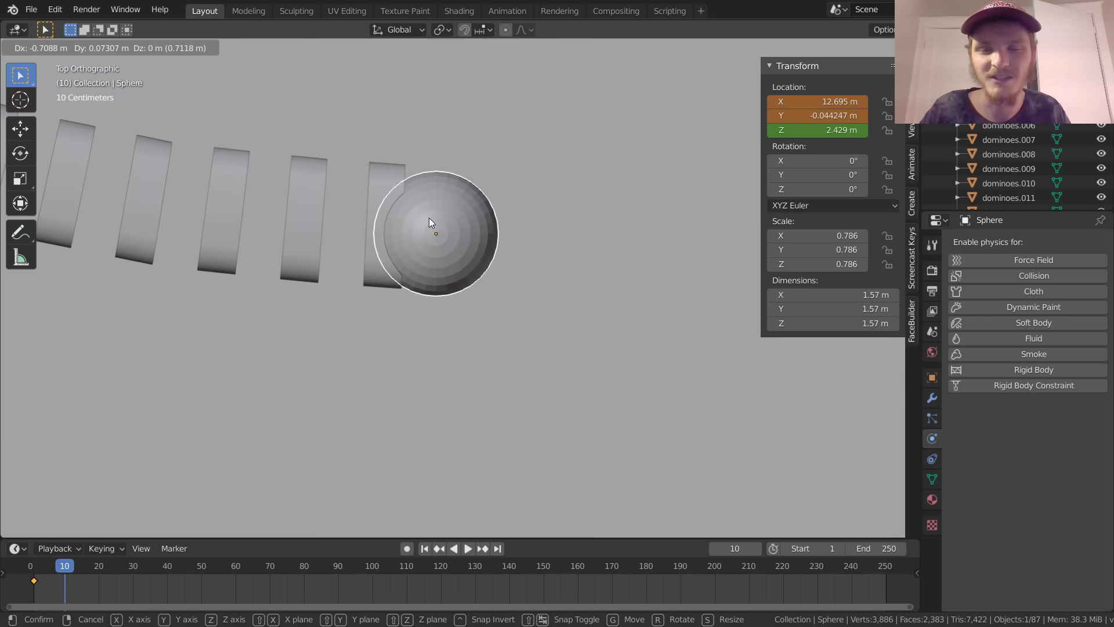
click(430, 218)
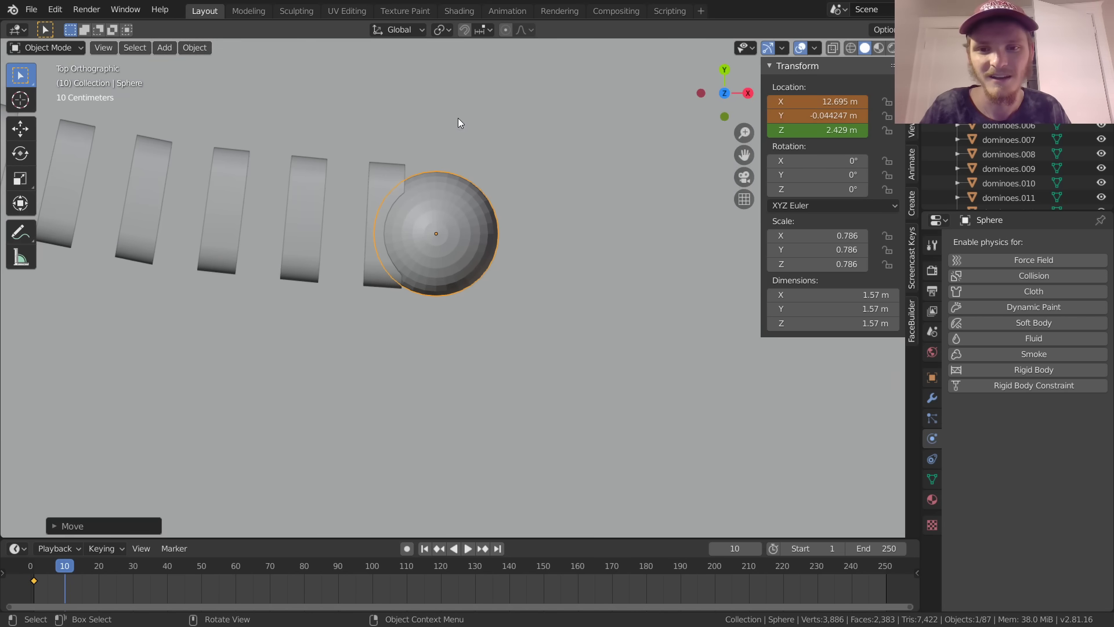
key(i)
click(369, 170)
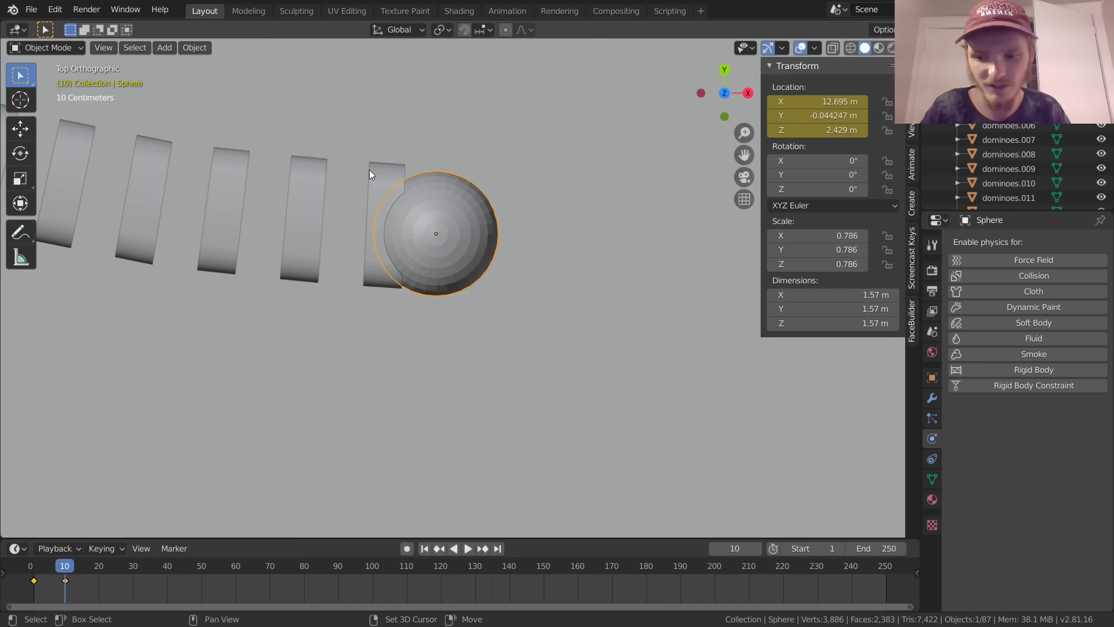
Step: Play the sphere's animation from frame 1 several times to check the slide
key(shift+Left)
key(space)
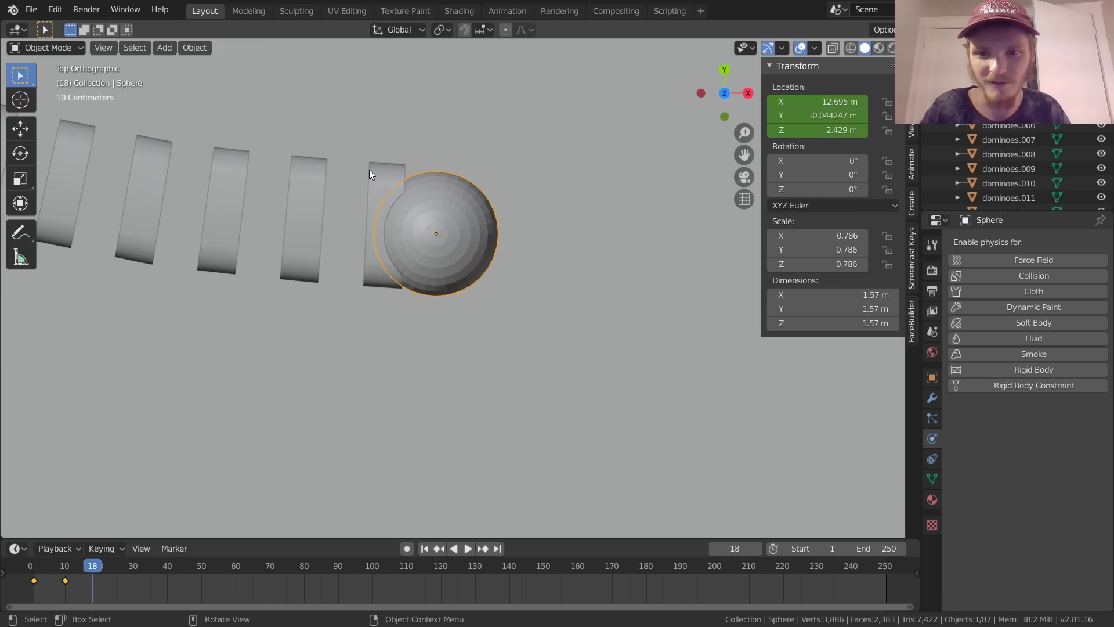
key(shift+Left)
key(space)
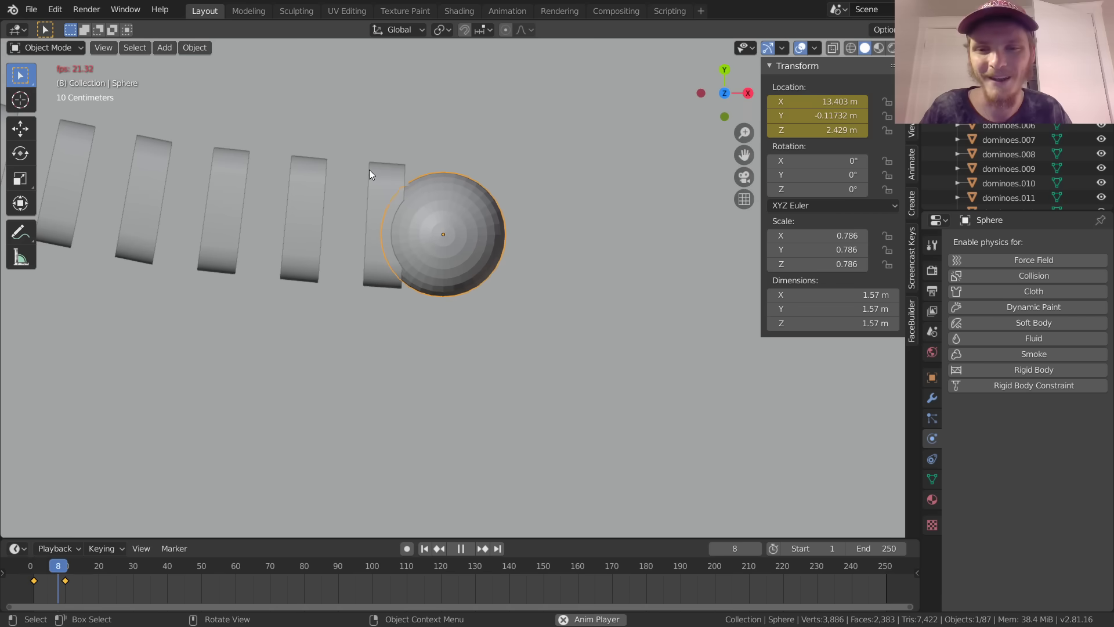
key(shift+Left)
key(space)
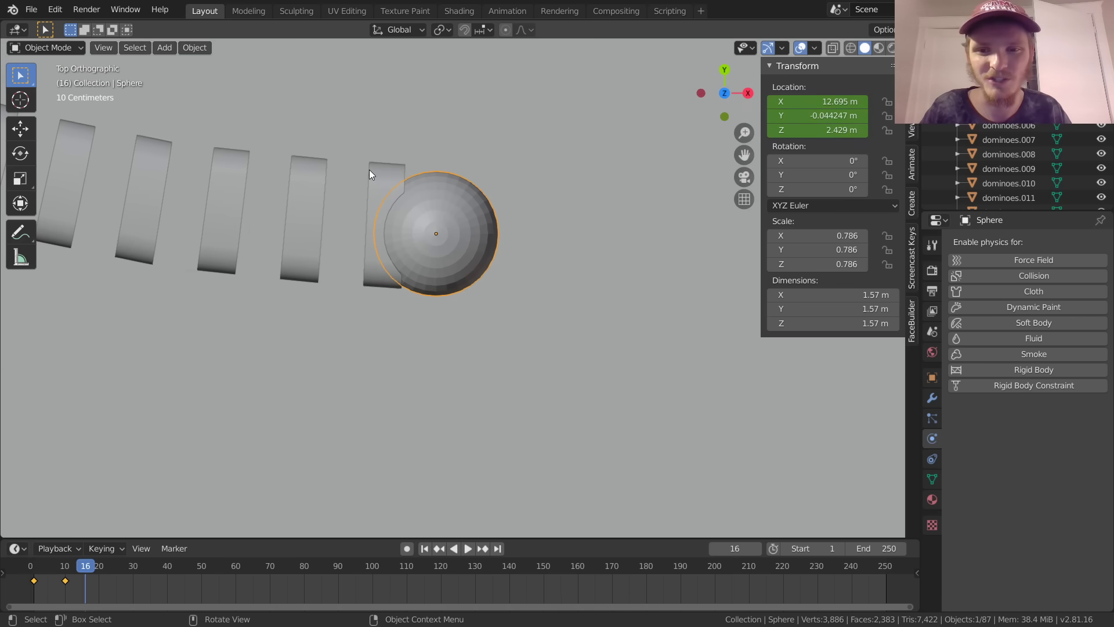
key(shift+Left)
middle_drag(552, 266, 454, 233)
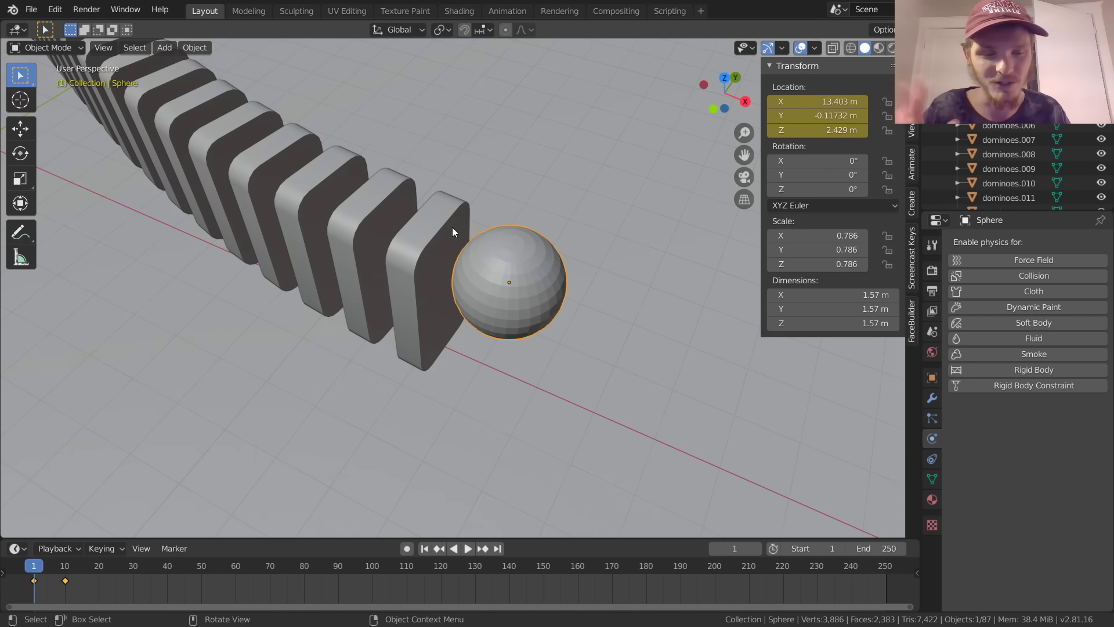
Step: Add rigid body physics to the sphere and test playback from frame 1
click(1008, 364)
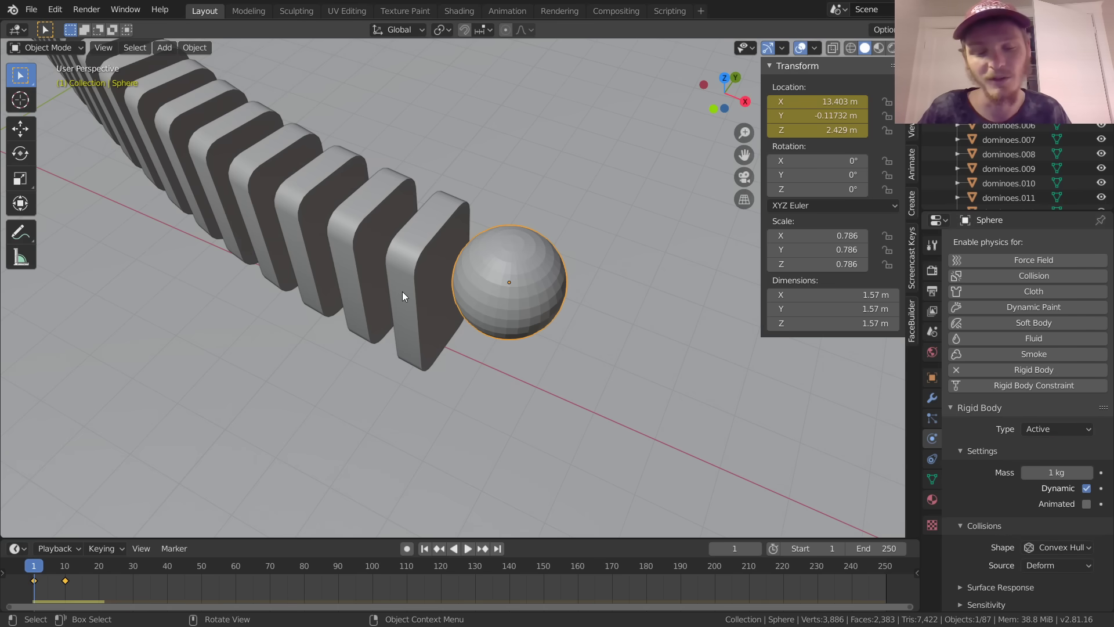
key(space)
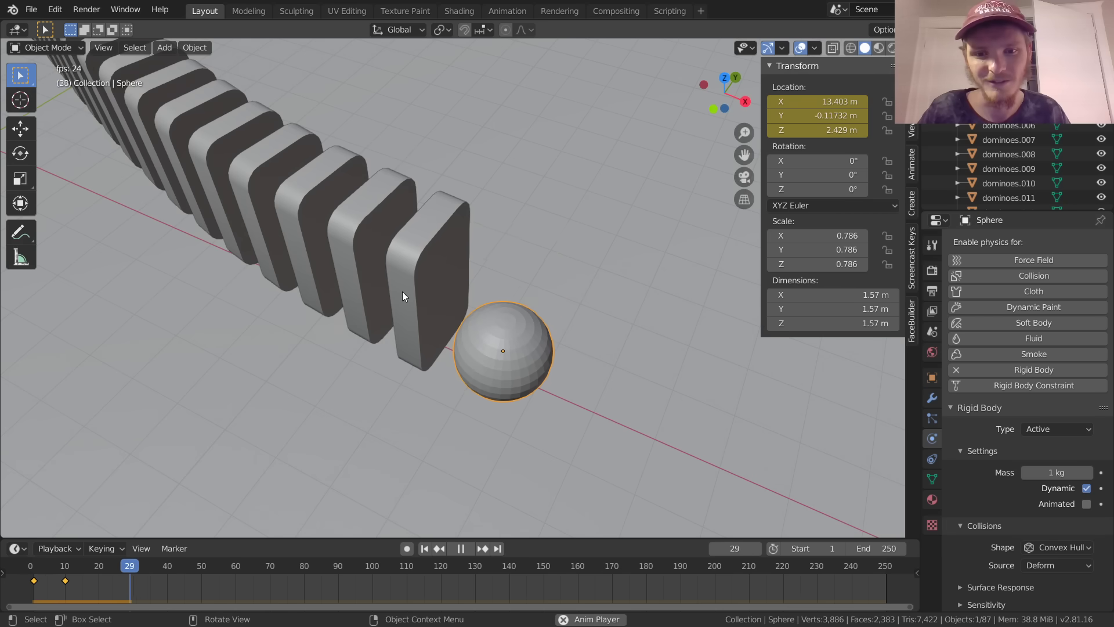
key(shift+Left)
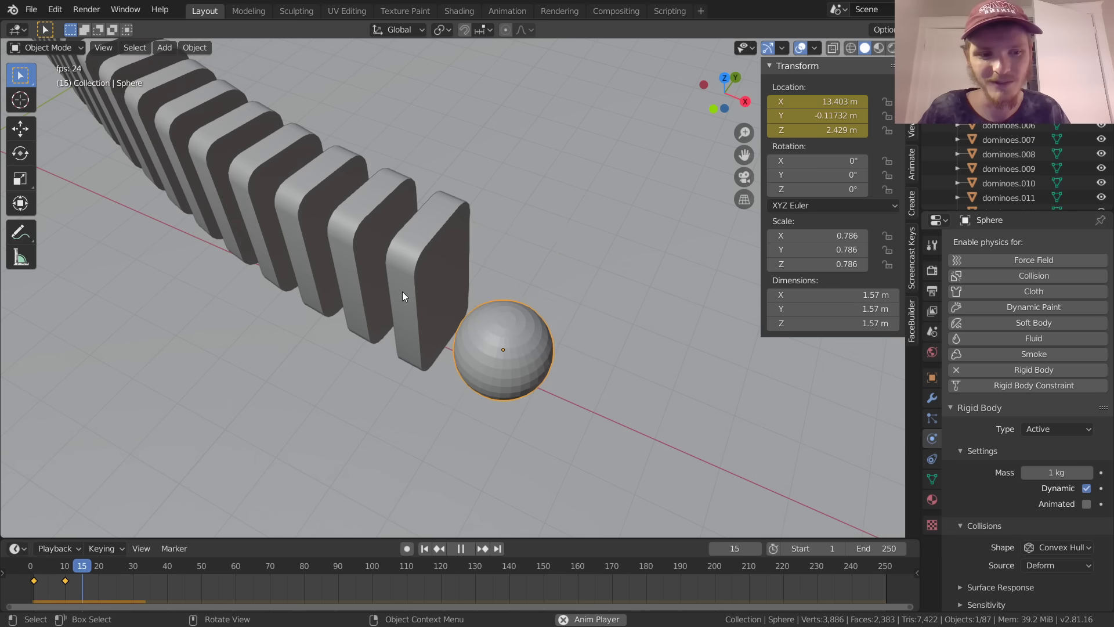
key(Escape)
Step: Change the sphere's rigid body type to Passive and replay the simulation
click(1046, 428)
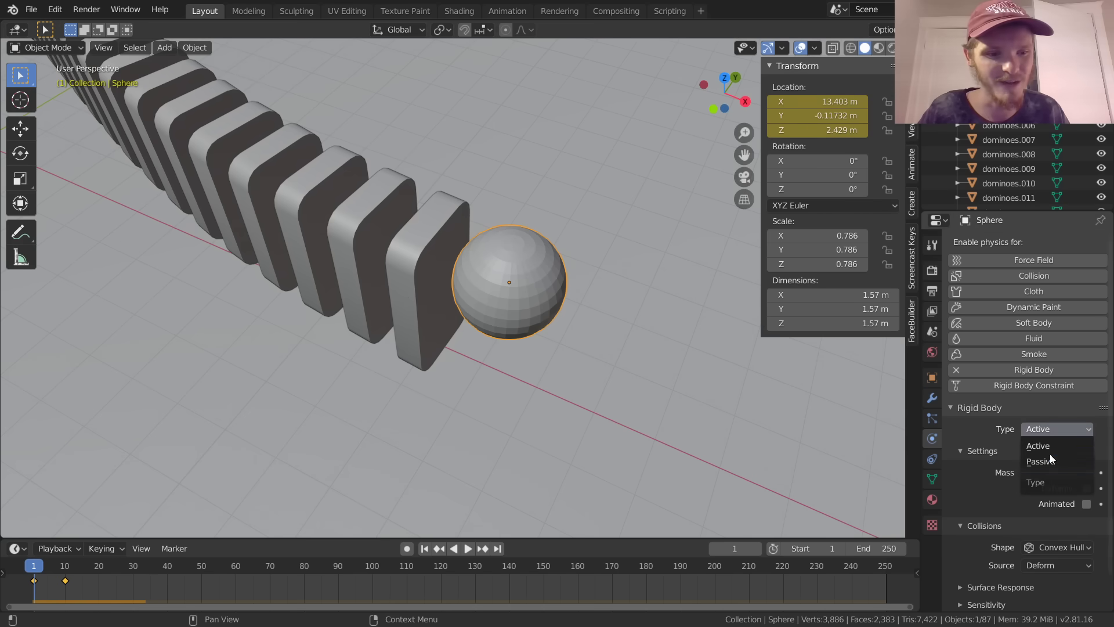
click(1049, 455)
key(space)
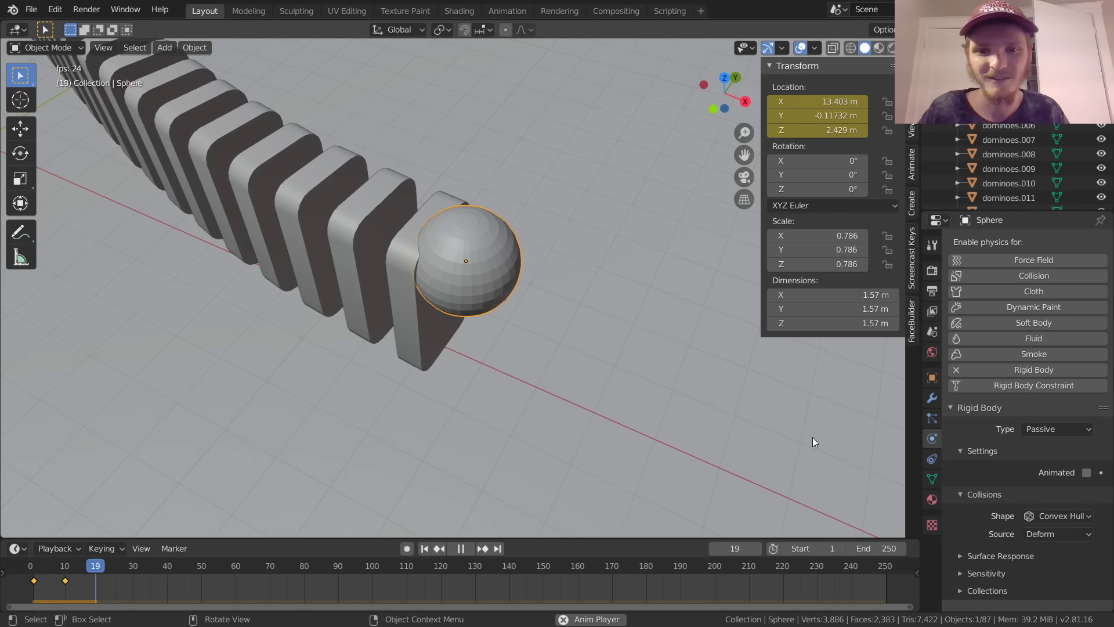
key(shift+Left)
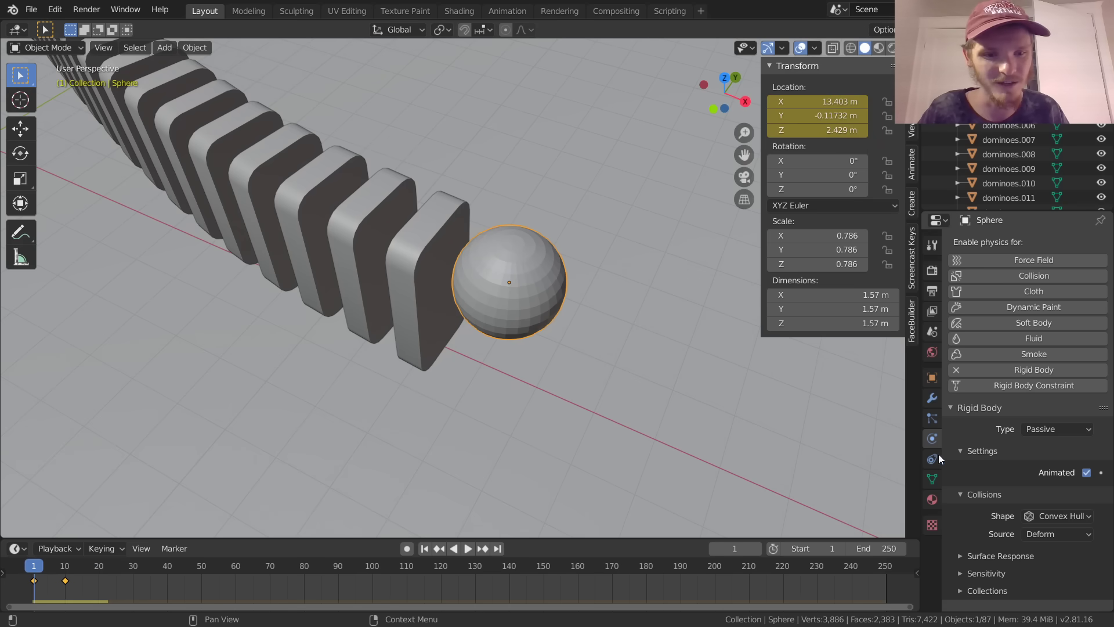
key(space)
scroll(448, 297, down, 8)
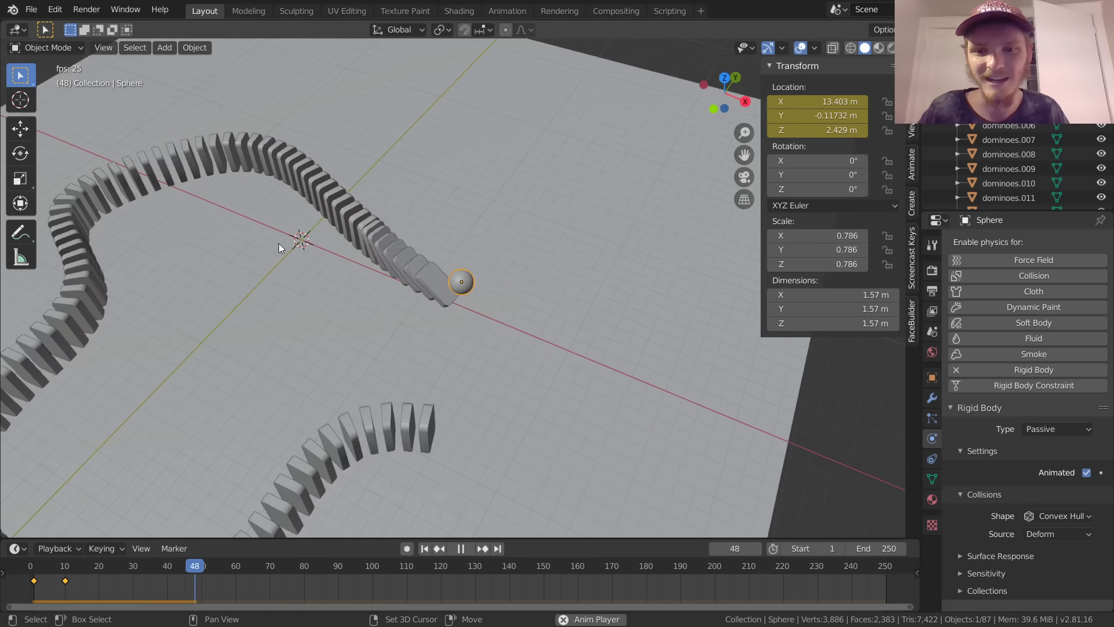
middle_drag(279, 242, 373, 204)
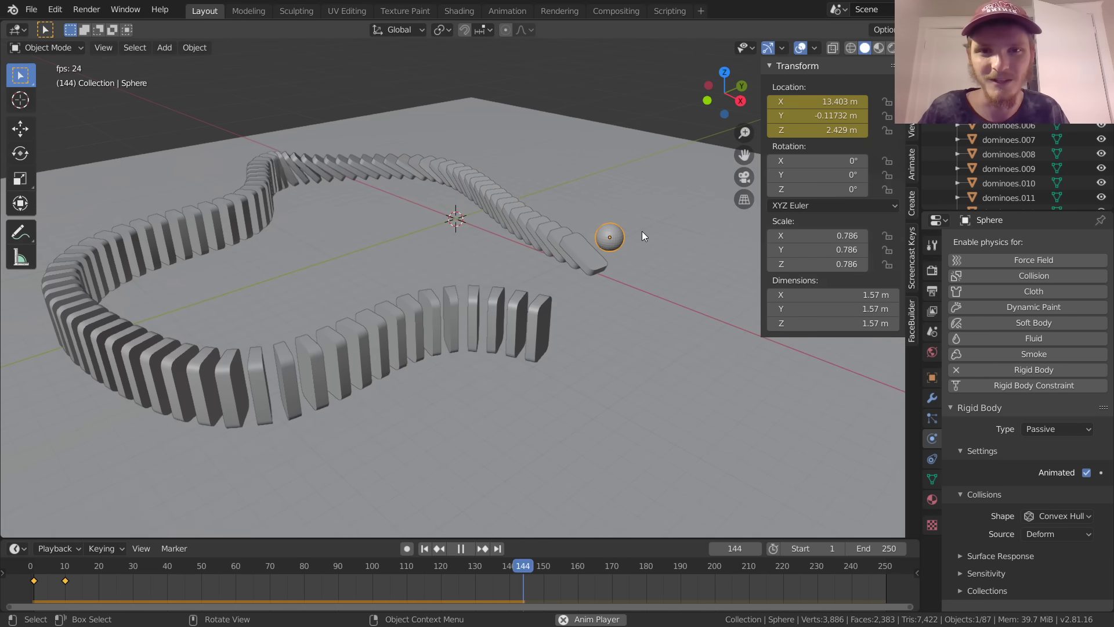
middle_drag(354, 228, 195, 249)
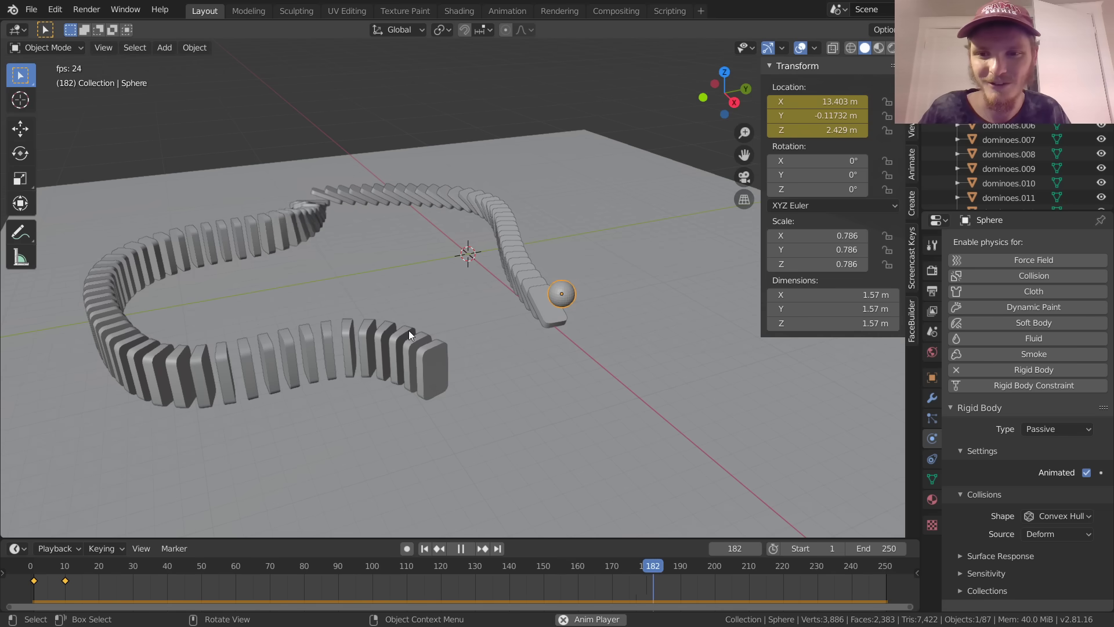
key(space)
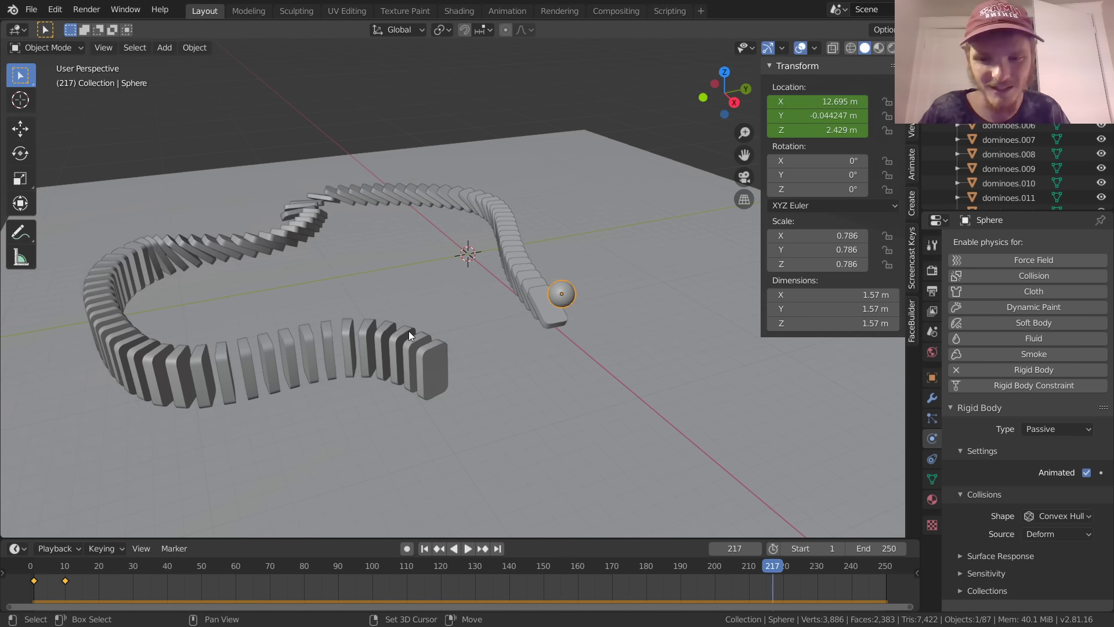
key(shift+Left)
key(space)
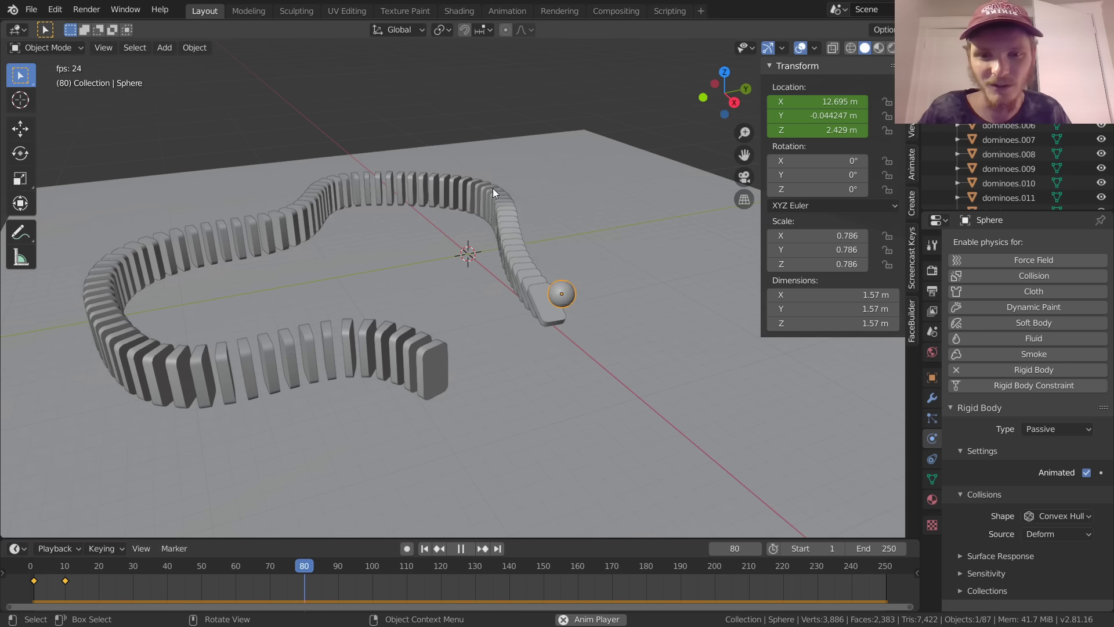
middle_drag(493, 188, 514, 217)
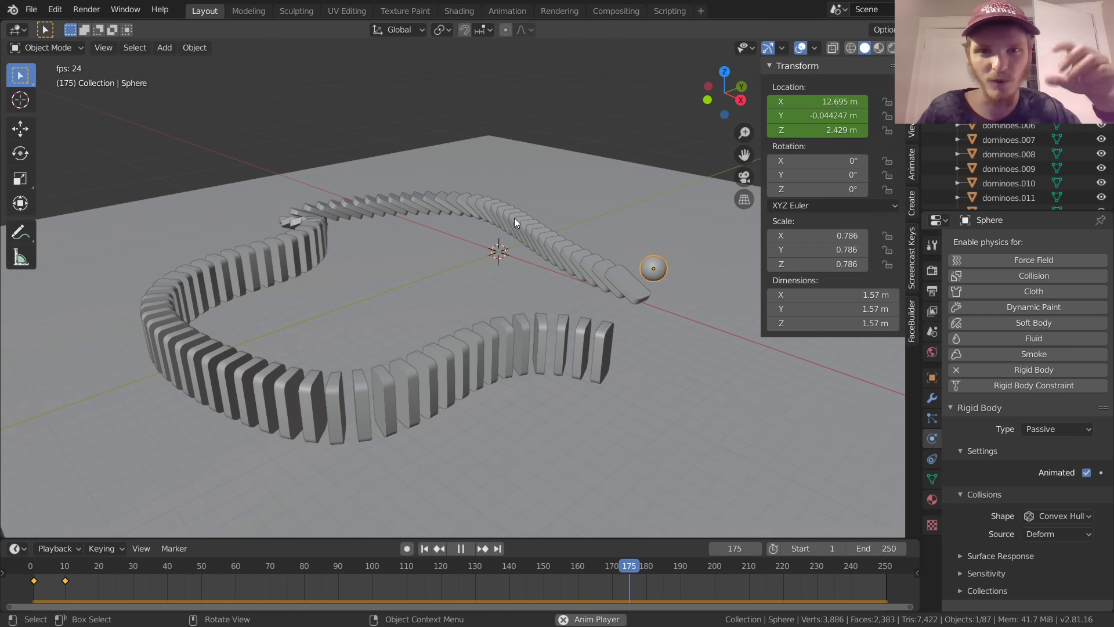
key(space)
key(shift+Left)
key(space)
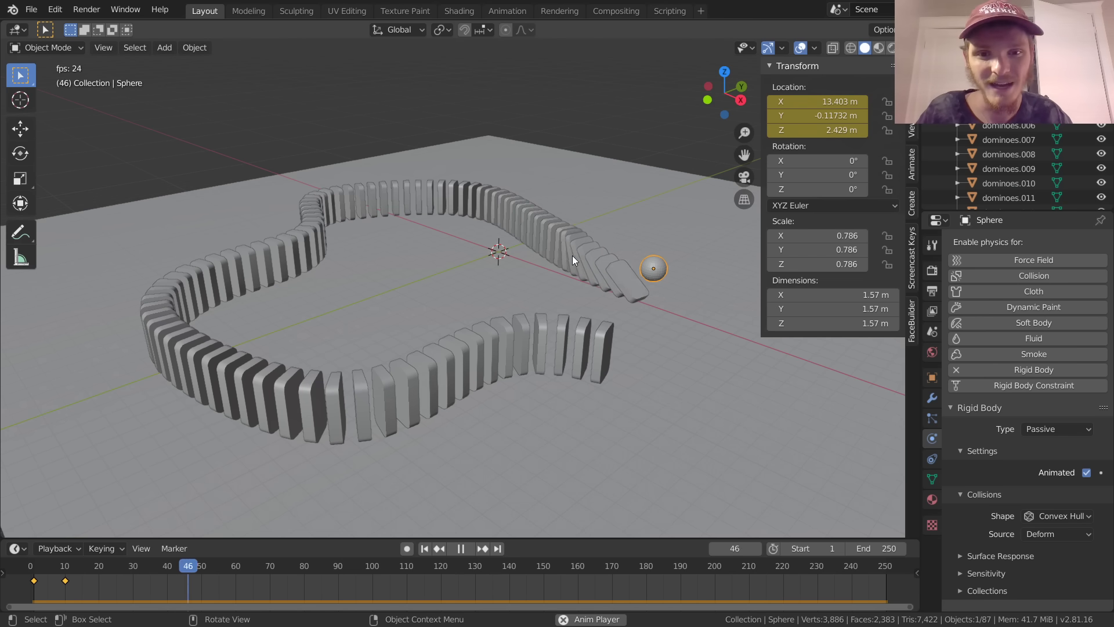
key(space)
key(shift+Left)
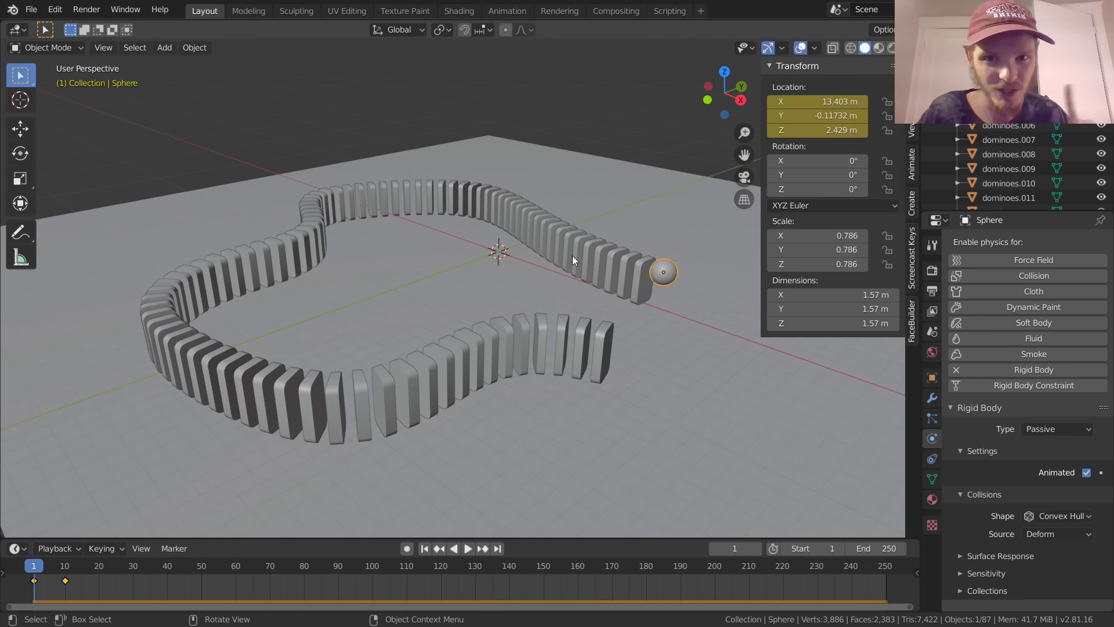
Step: In Scene Properties, expand Rigid Body World and edit the Speed field to 2
scroll(572, 256, up, 3)
shift+middle_drag(572, 256, 419, 280)
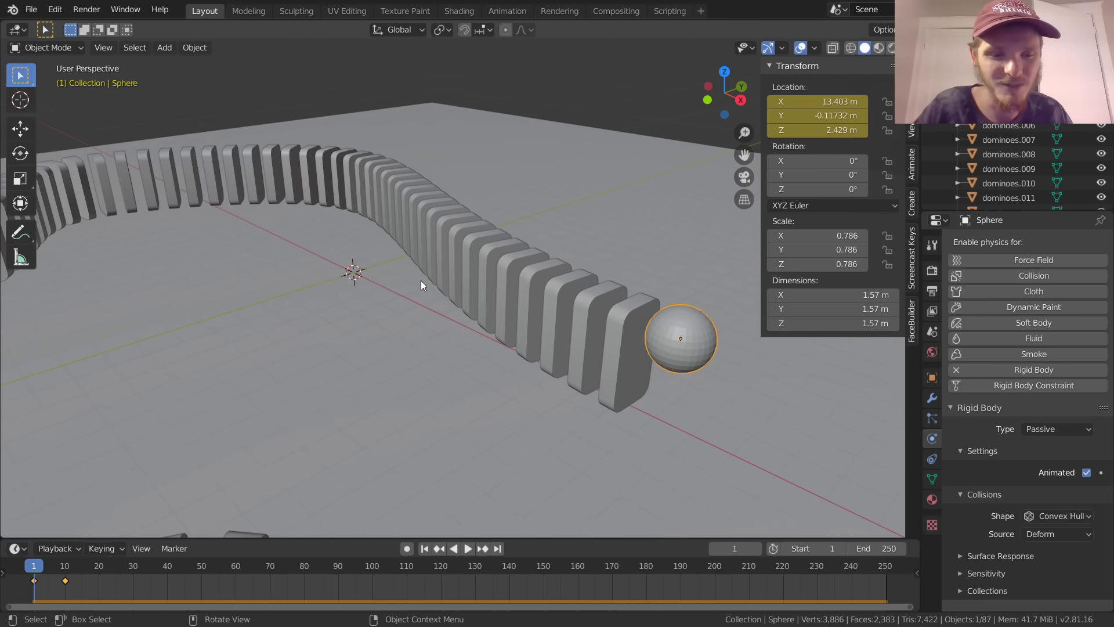
click(931, 331)
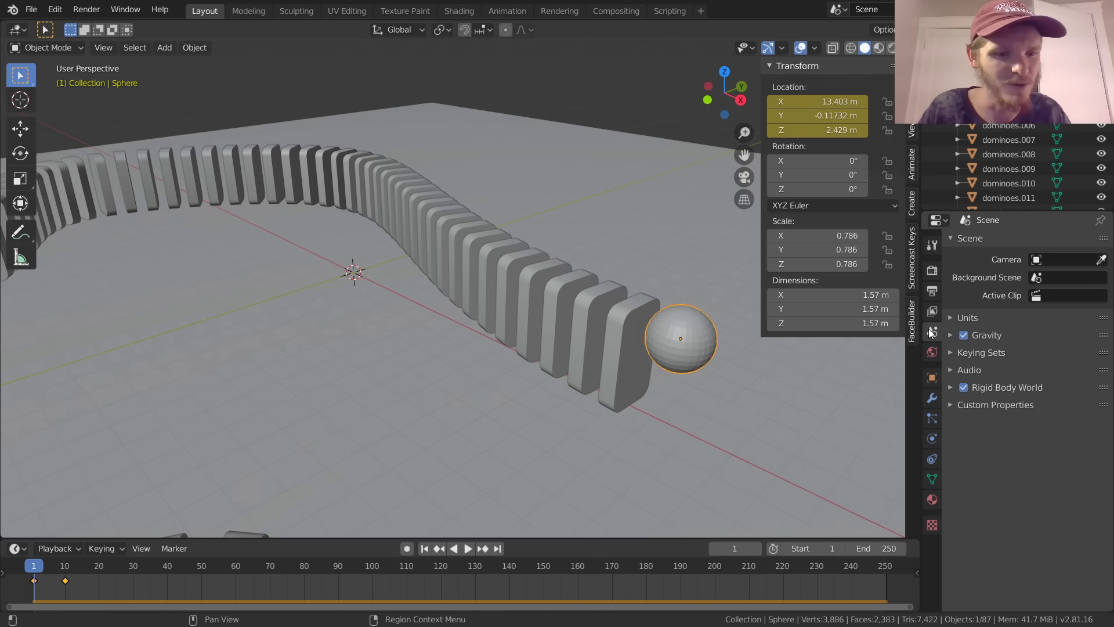
click(1000, 385)
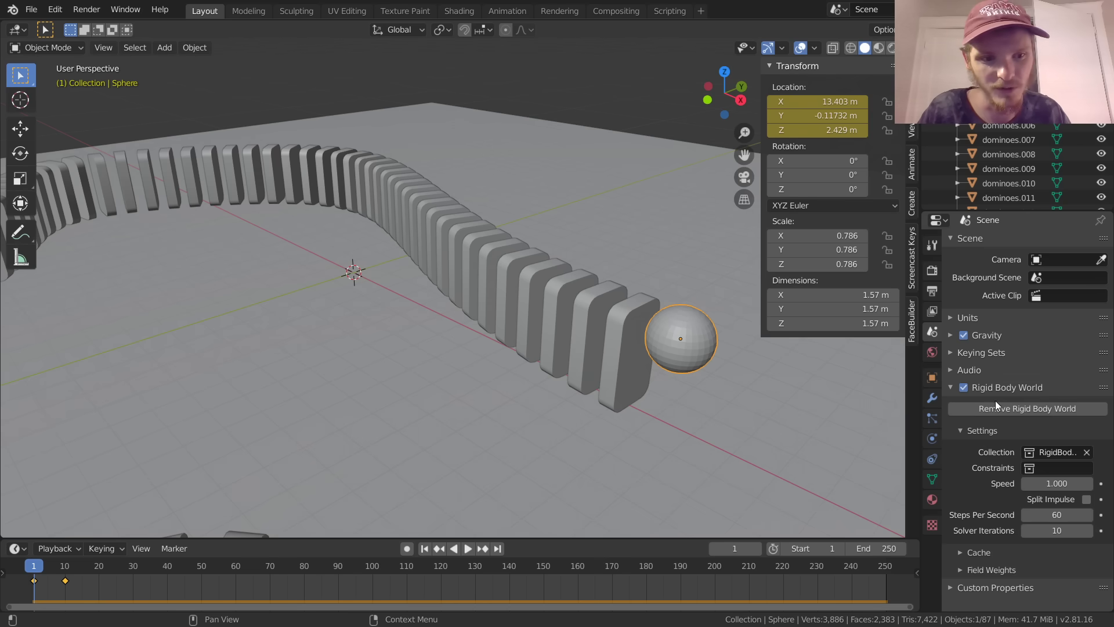
click(1046, 481)
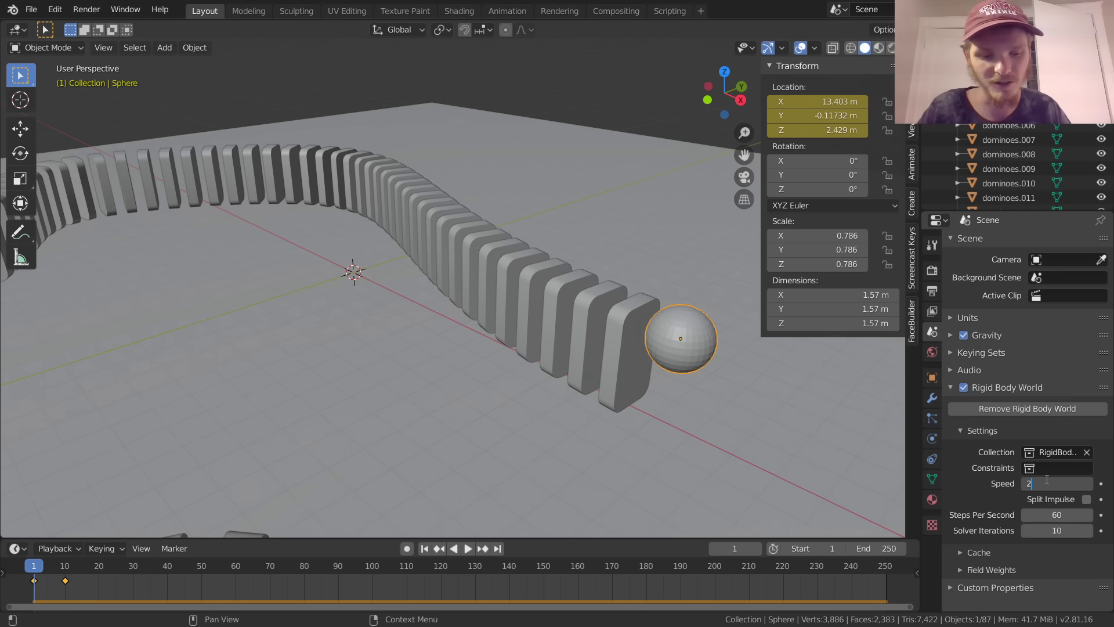
Step: Play the domino simulation at Speed 2, rewinding and replaying it for a wider look
scroll(534, 395, down, 2)
key(space)
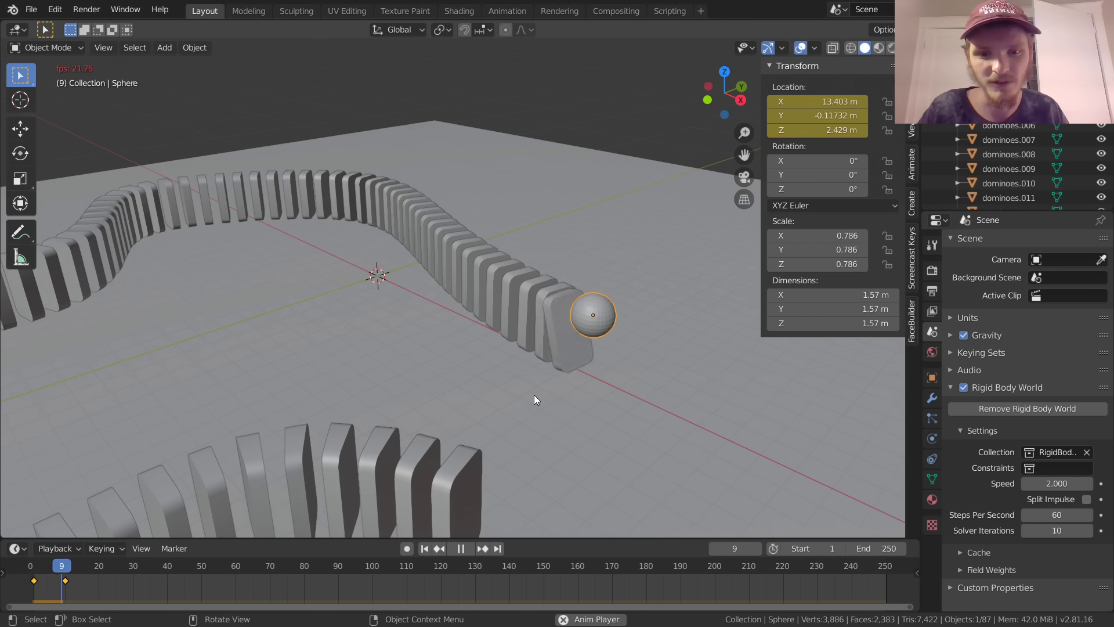
scroll(419, 178, down, 2)
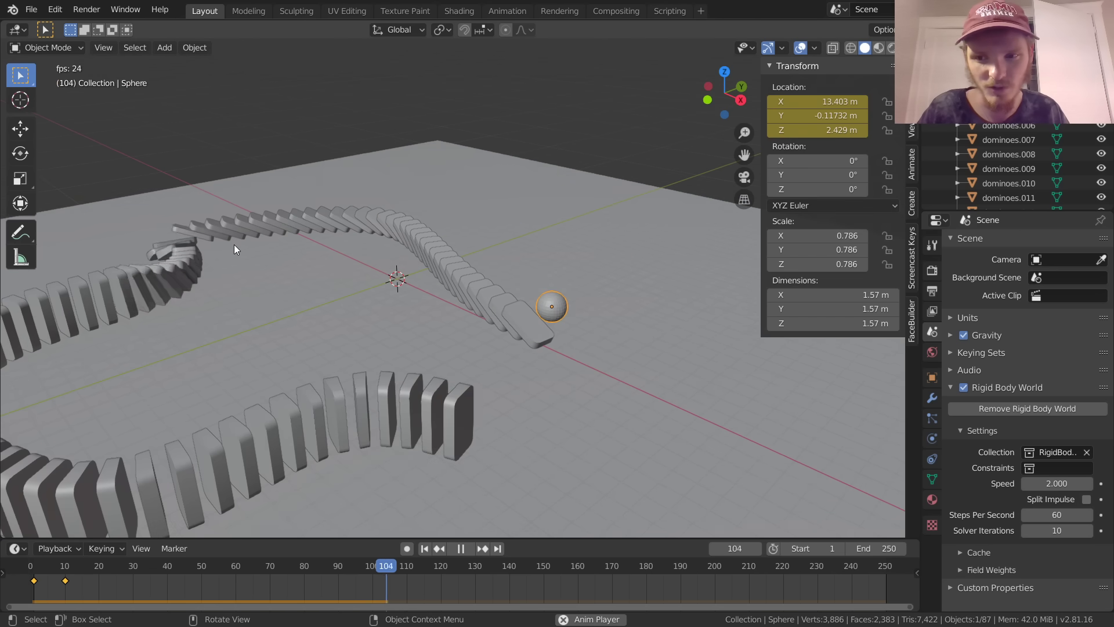
key(space)
key(shift+Left)
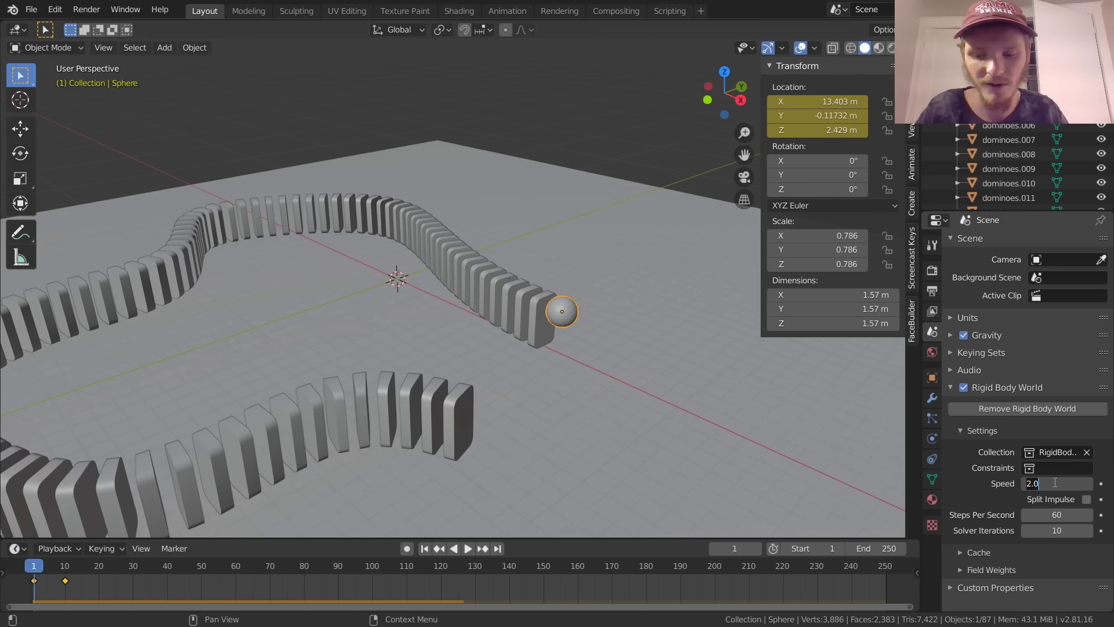
key(space)
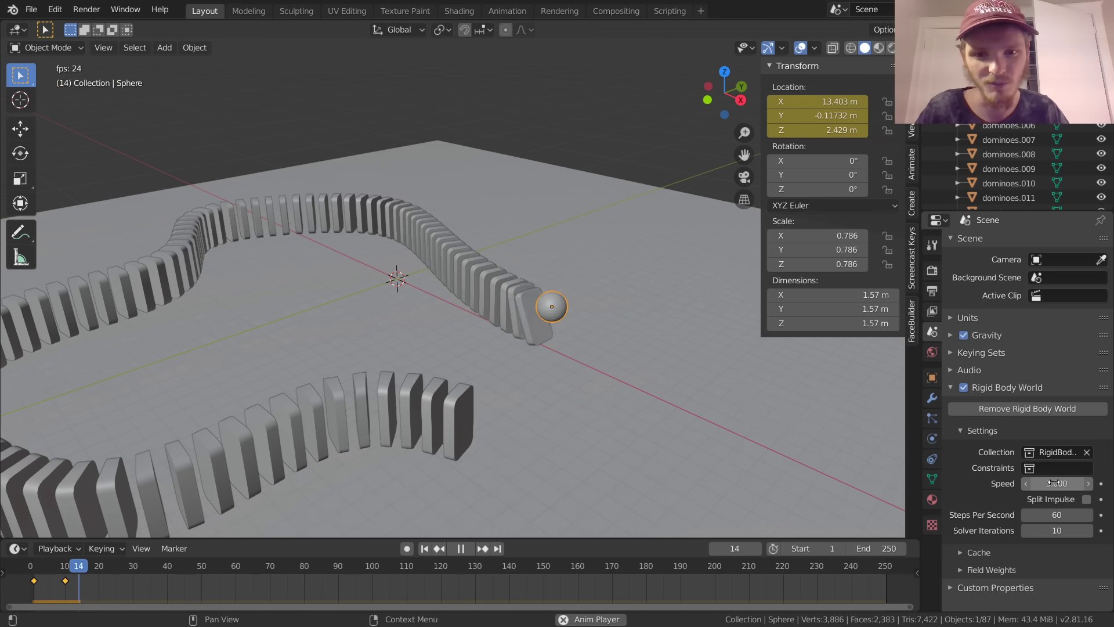
scroll(430, 322, down, 4)
middle_drag(430, 323, 326, 308)
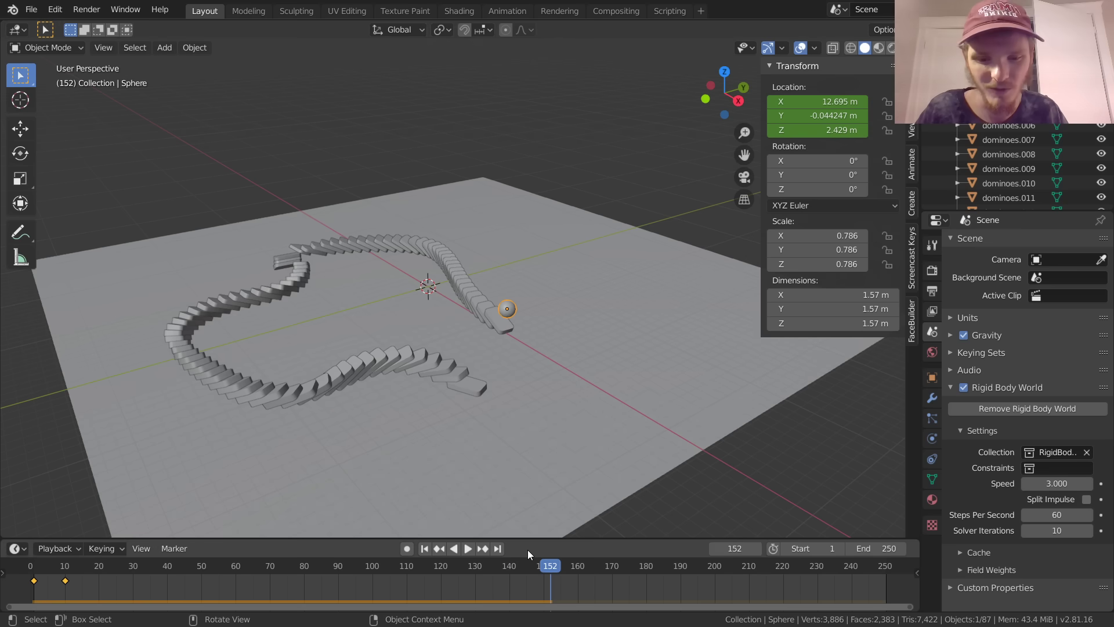
Step: Replay the domino run at the other trial speeds, ending rewound to frame 1
key(shift+Left)
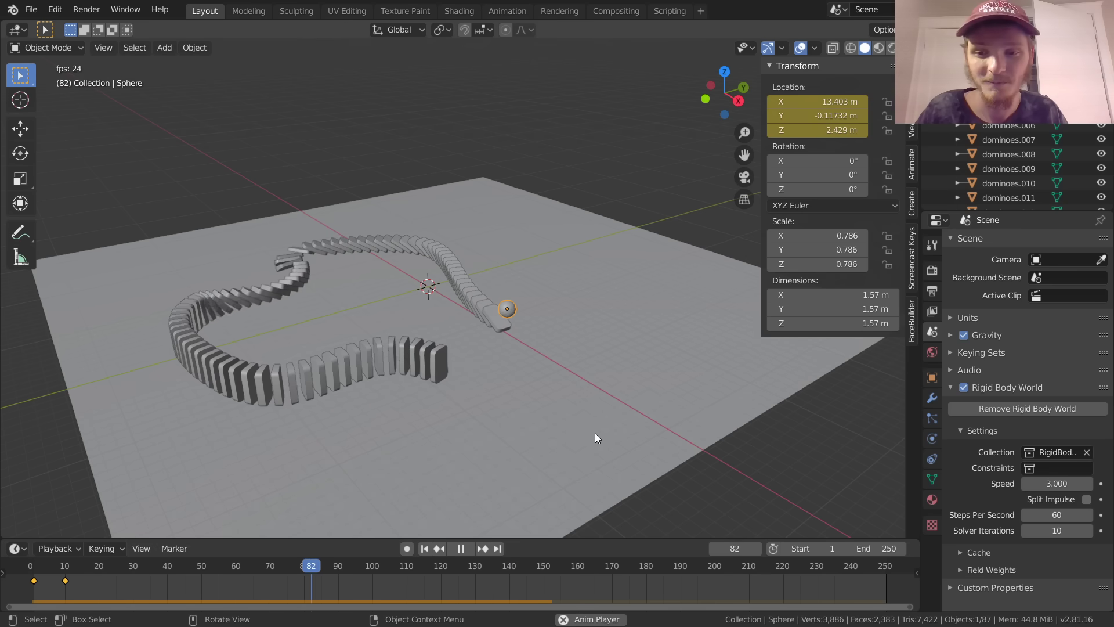
key(space)
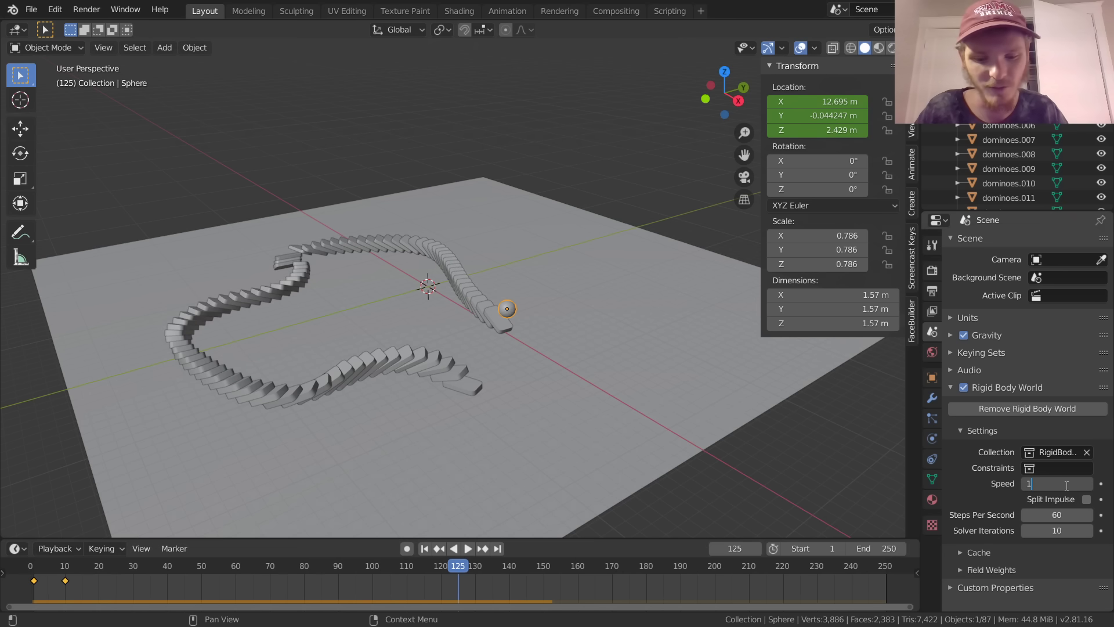
key(shift+Left)
key(space)
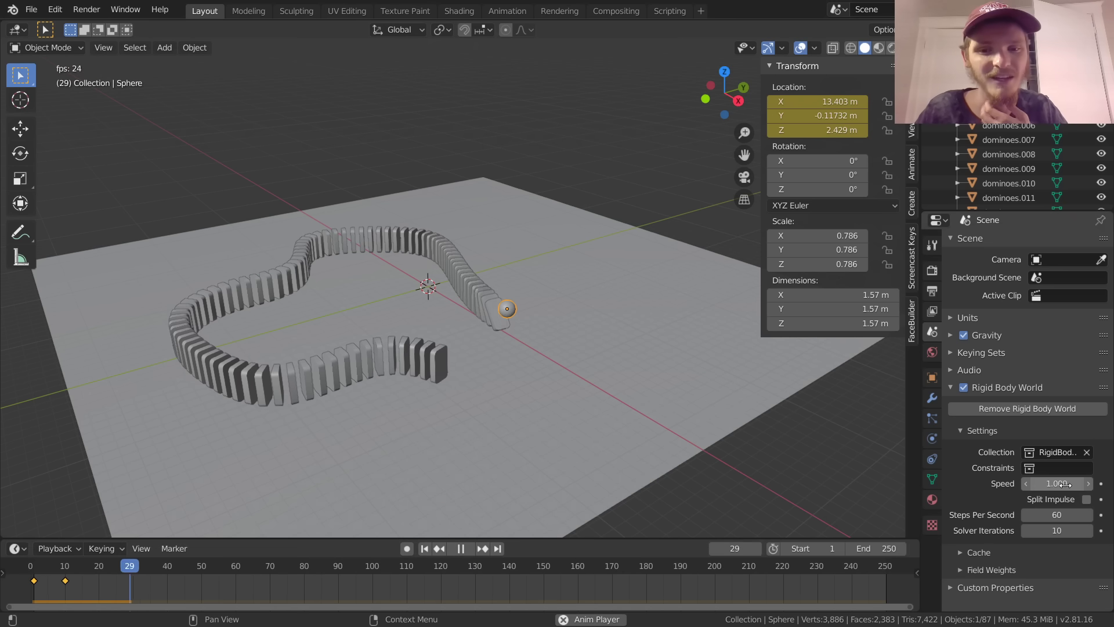
key(space)
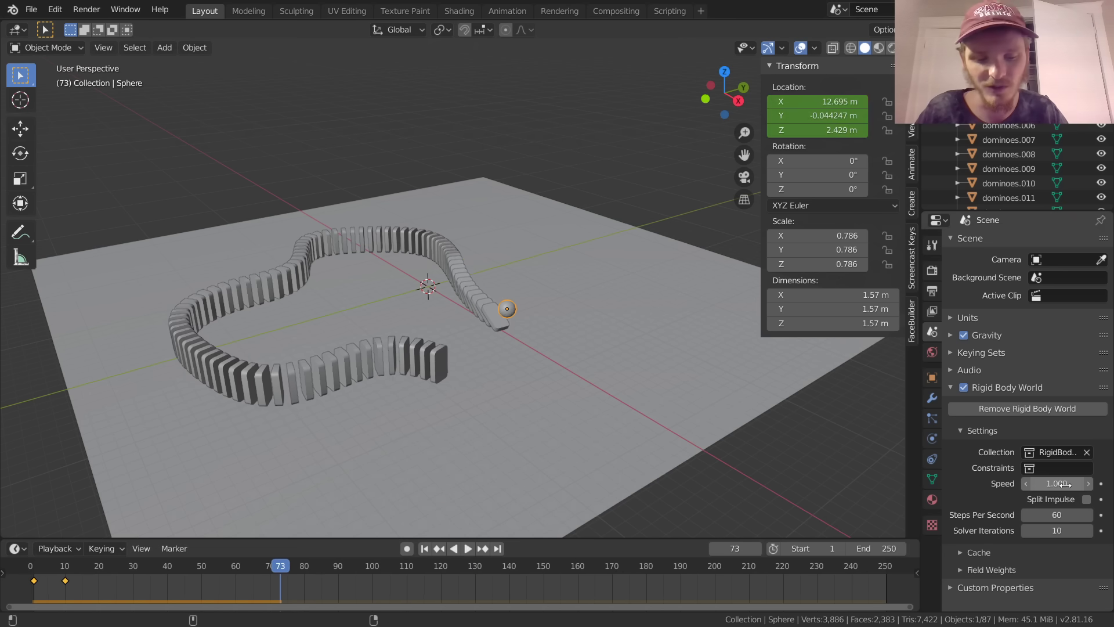
key(shift+Left)
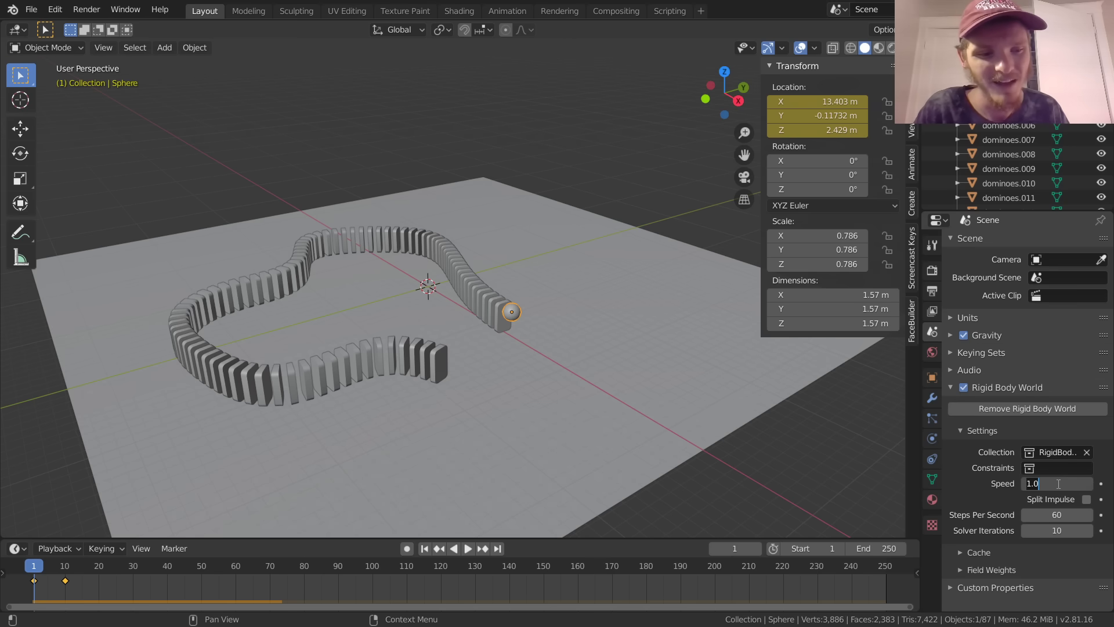
Step: Bake the Rigid Body World cache to 250 frames and play back the baked run
click(989, 549)
scroll(980, 517, down, 5)
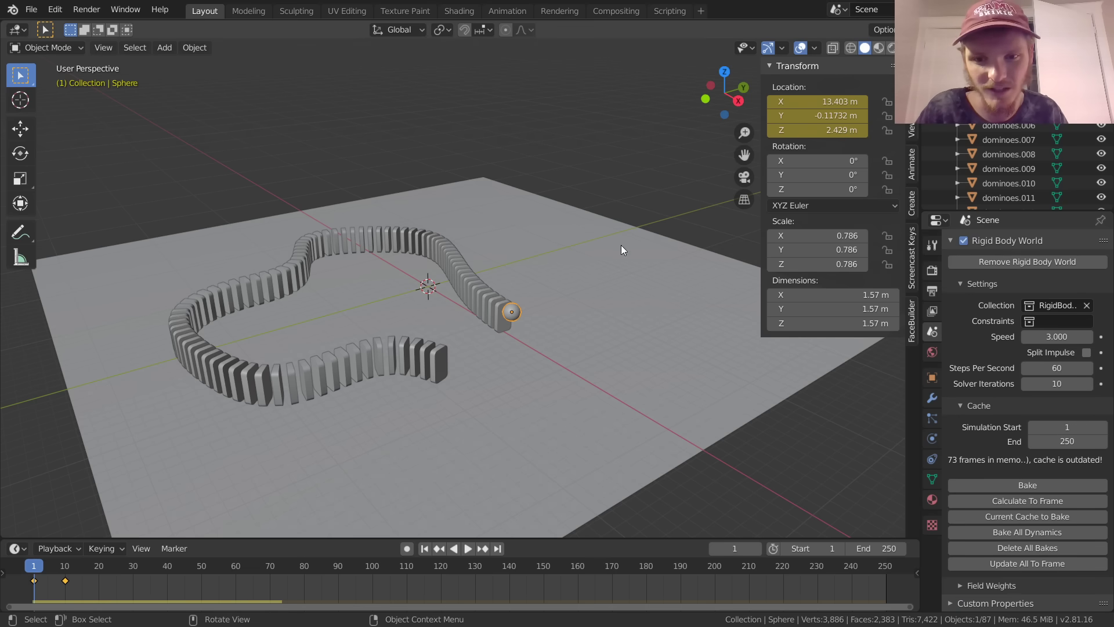
shift+middle_drag(418, 350, 465, 355)
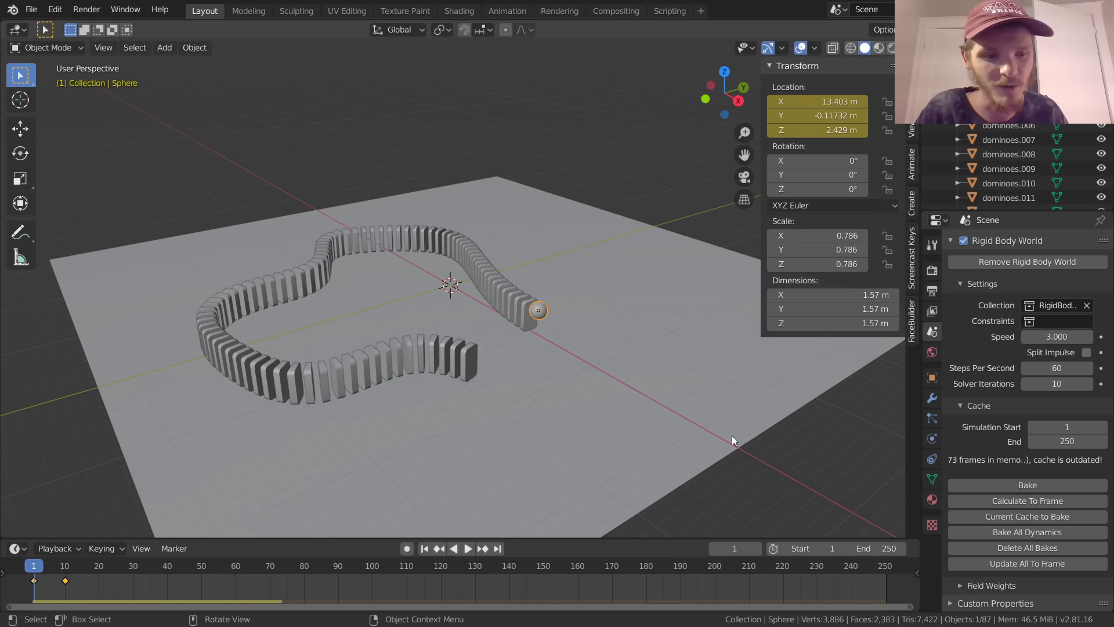
click(1011, 482)
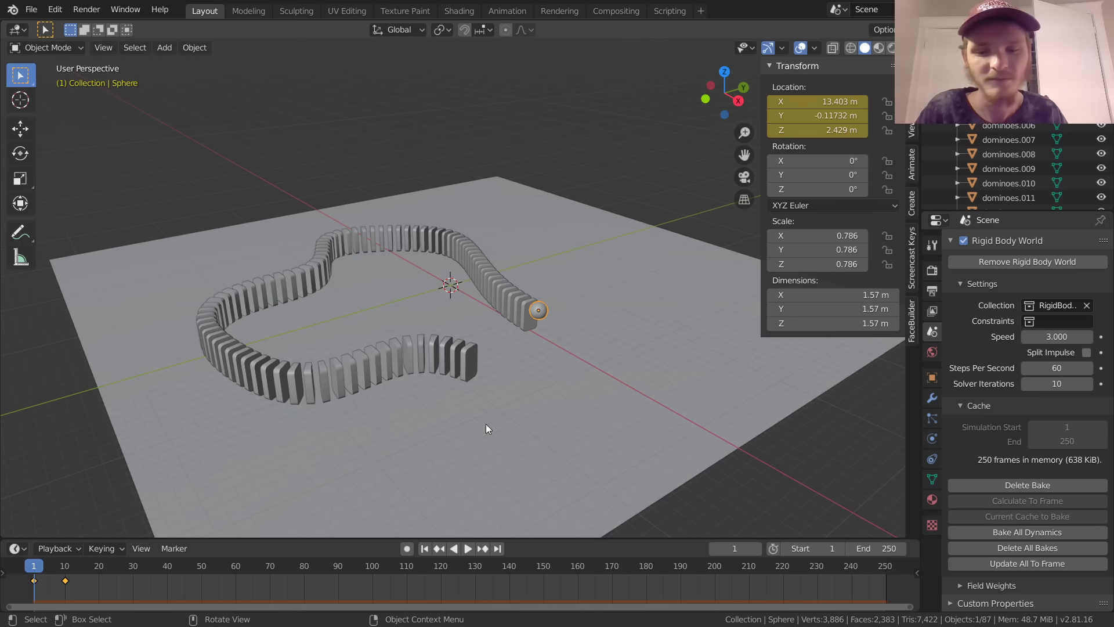
key(space)
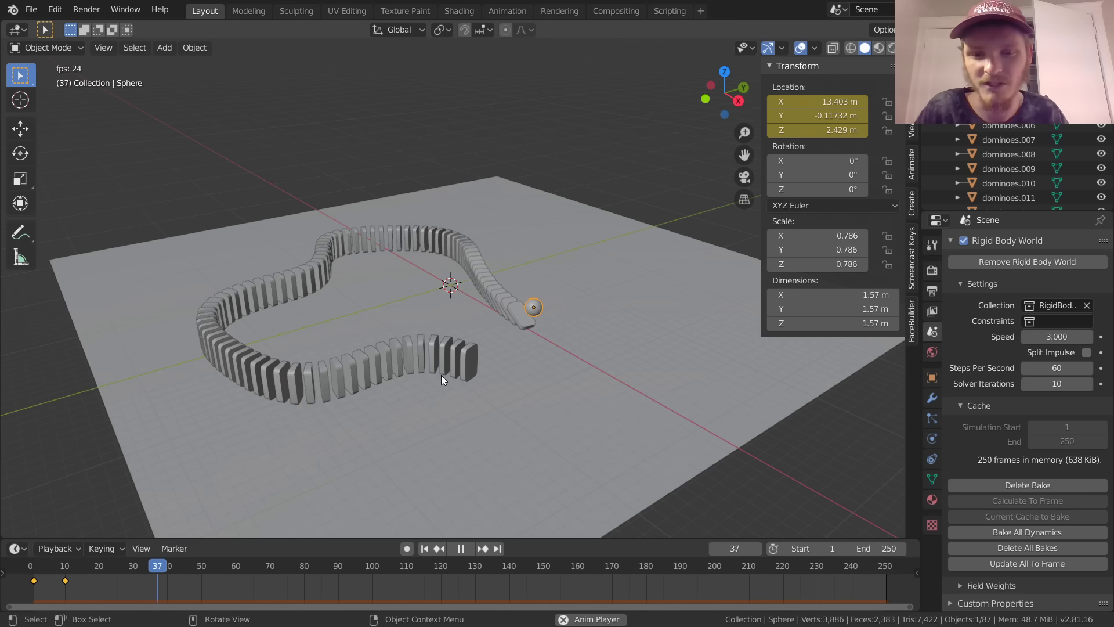
key(Escape)
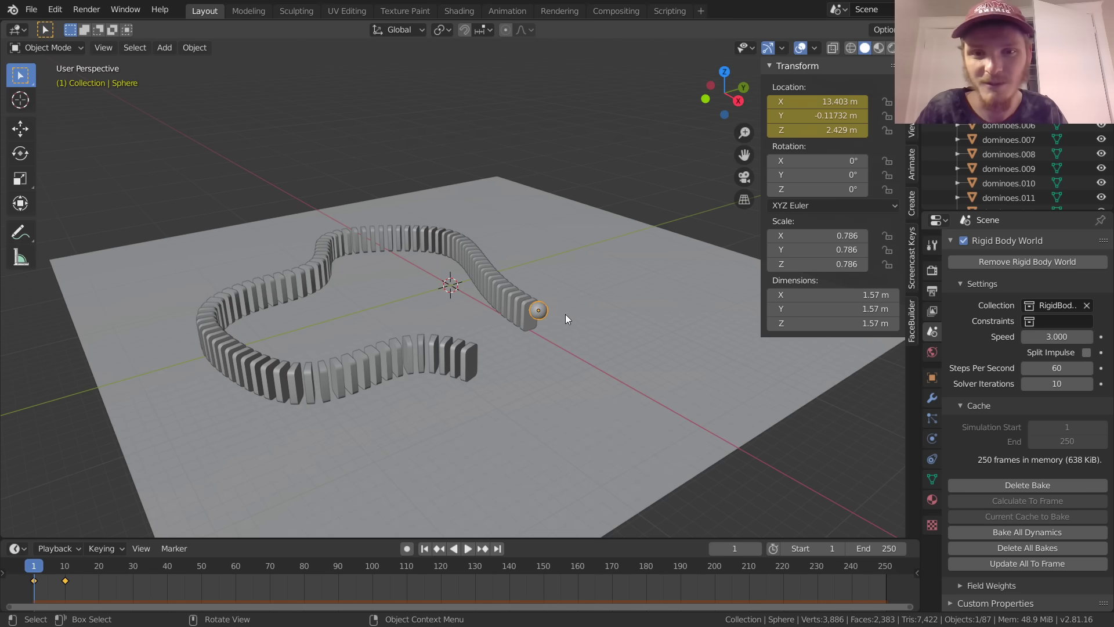
scroll(567, 319, up, 3)
Step: Delete the sphere and play the baked run to confirm the dominoes still topple
key(x)
click(639, 333)
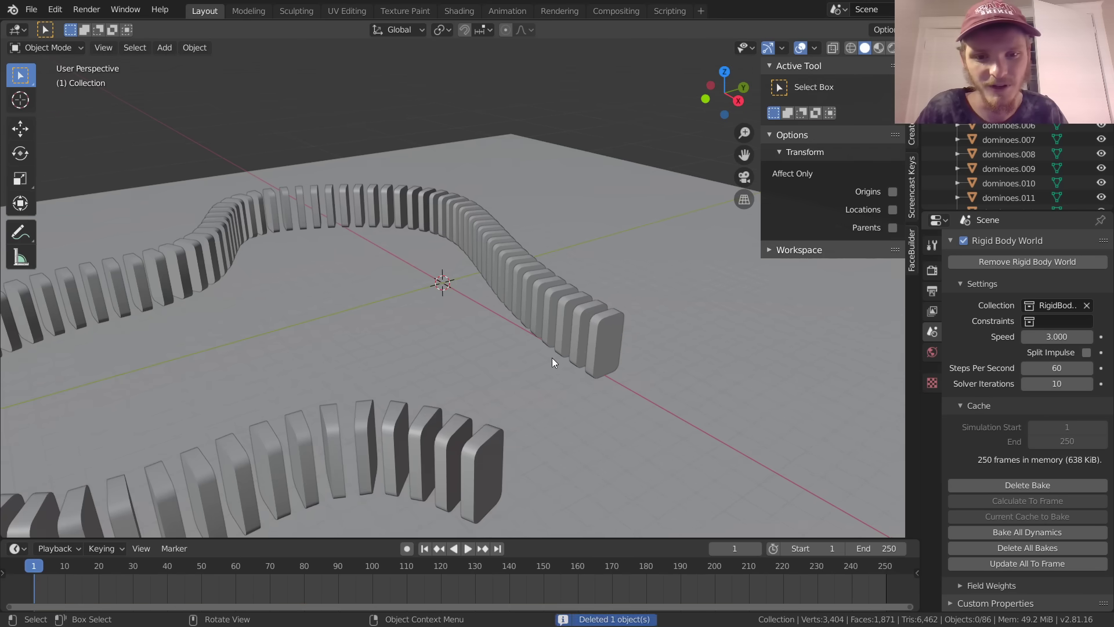
scroll(505, 328, down, 5)
key(space)
middle_drag(536, 330, 391, 243)
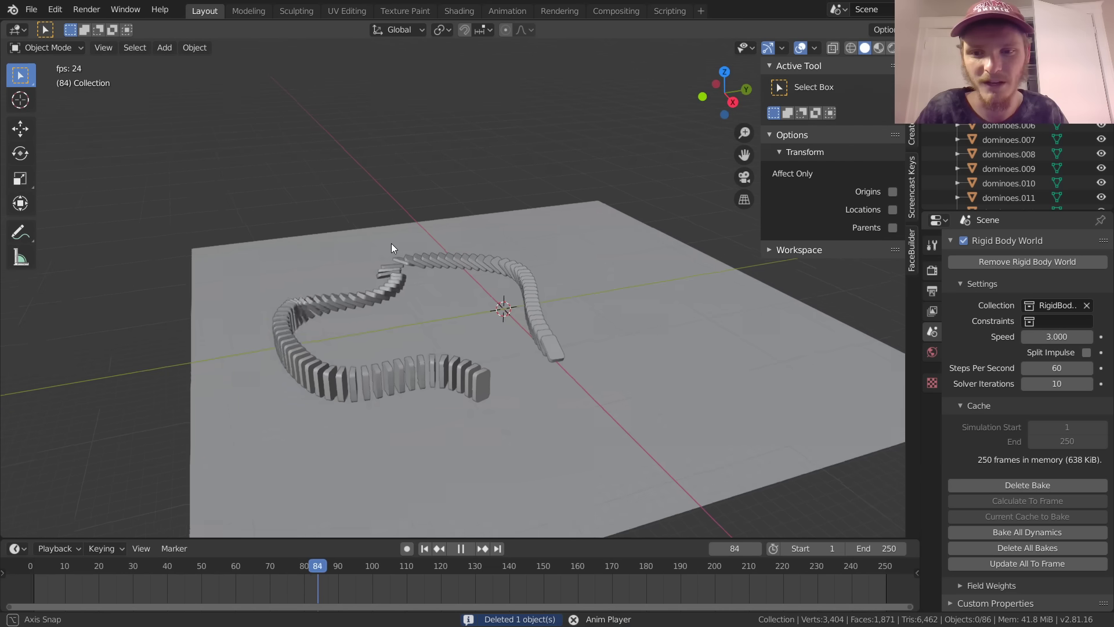
key(space)
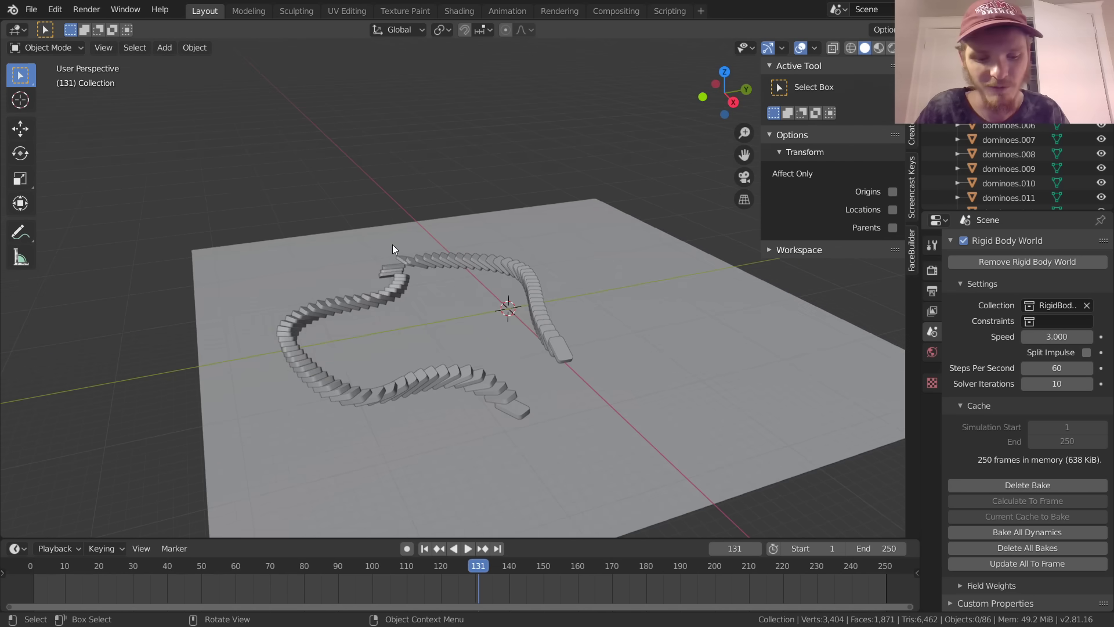
key(shift+Left)
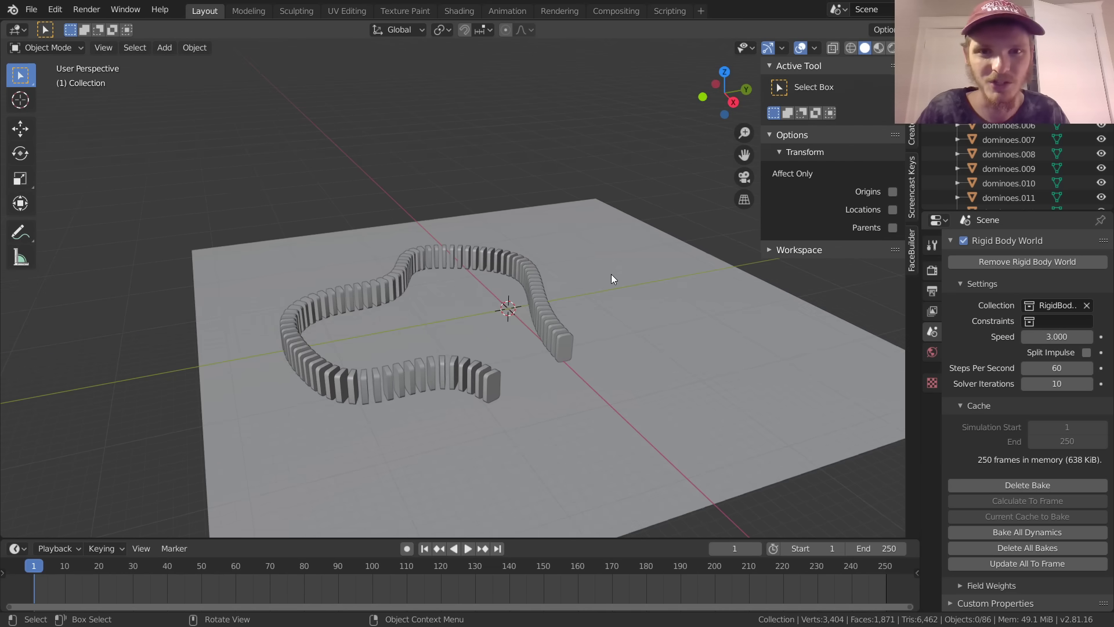
Step: Leave fullscreen, watch the rendered domino video, then close it and return to Blender
key(q)
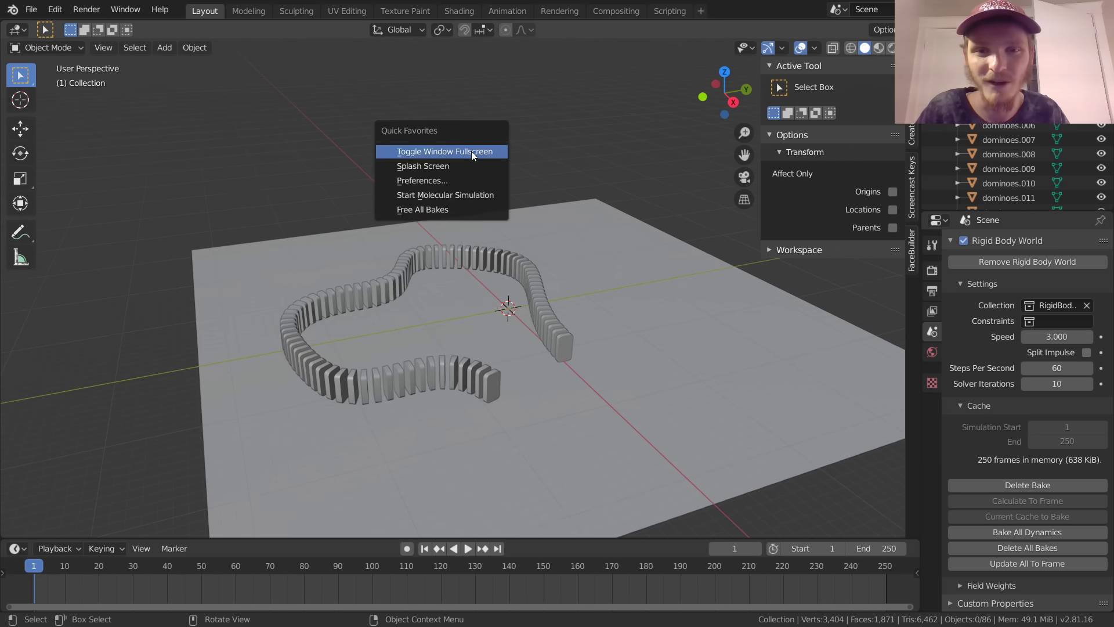
click(471, 152)
double_click(409, 110)
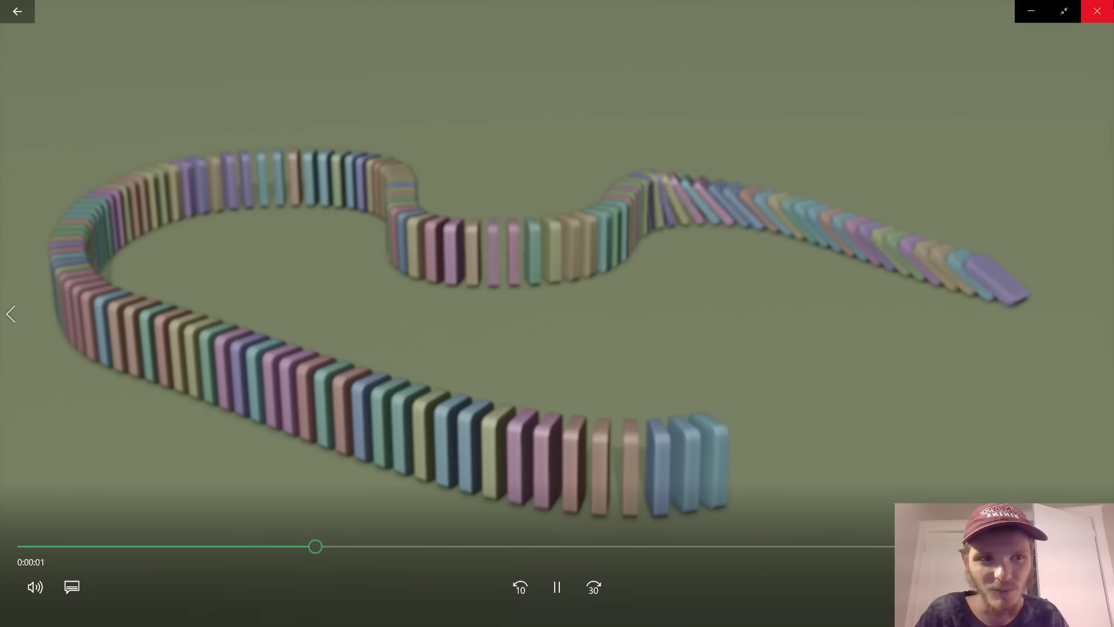
click(1100, 9)
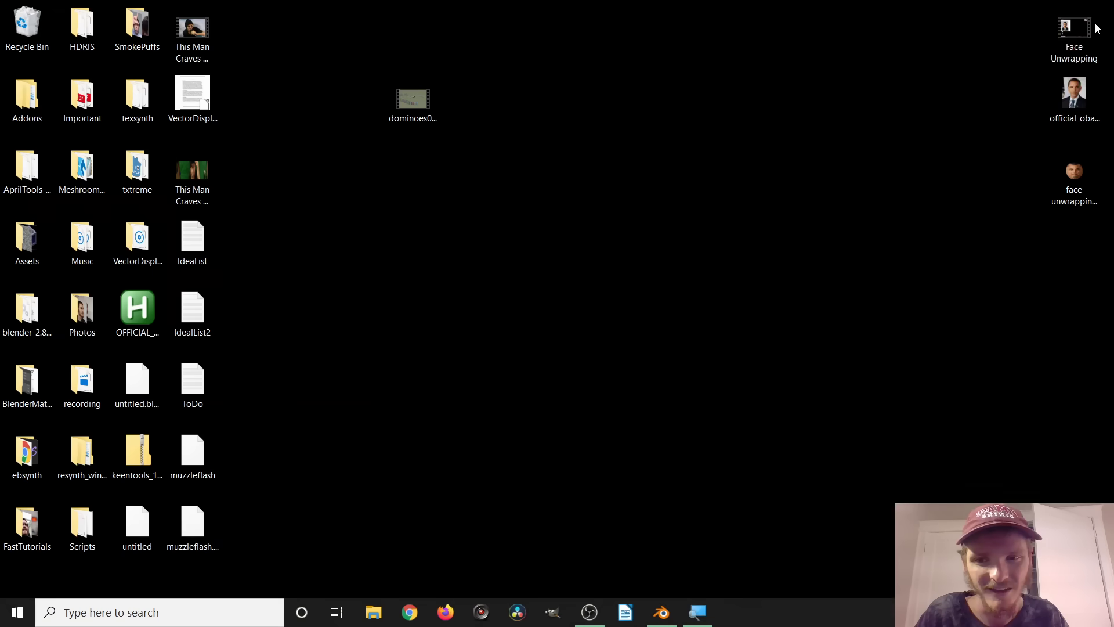
click(673, 621)
Step: Make Blender fill the screen and set the render engine to Workbench
key(q)
click(482, 267)
scroll(564, 339, up, 3)
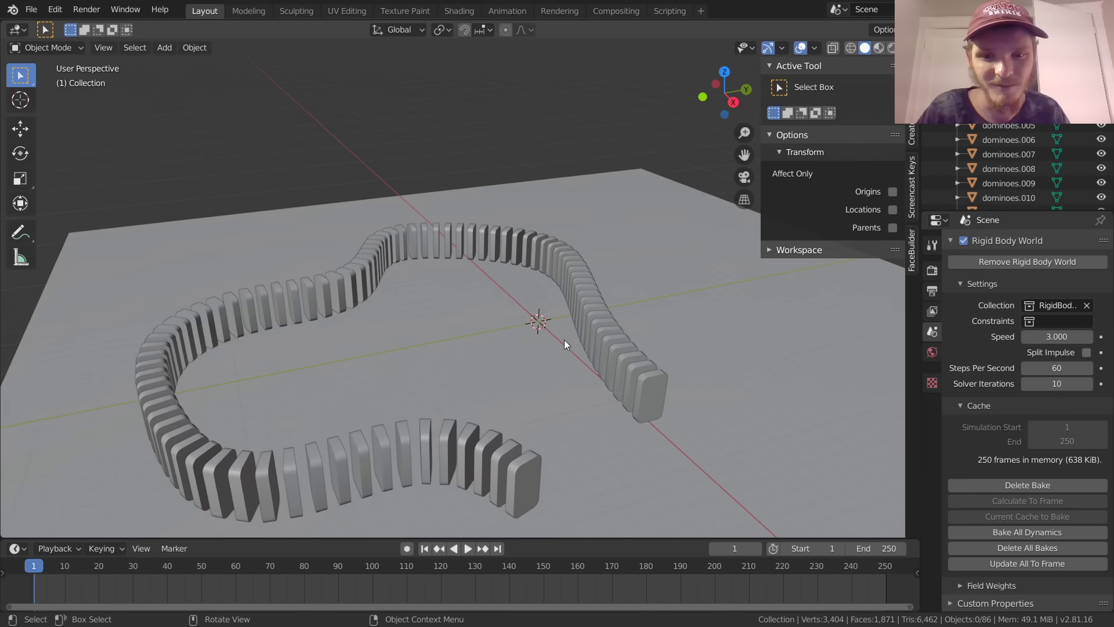
shift+scroll(531, 299, down, 3)
click(931, 269)
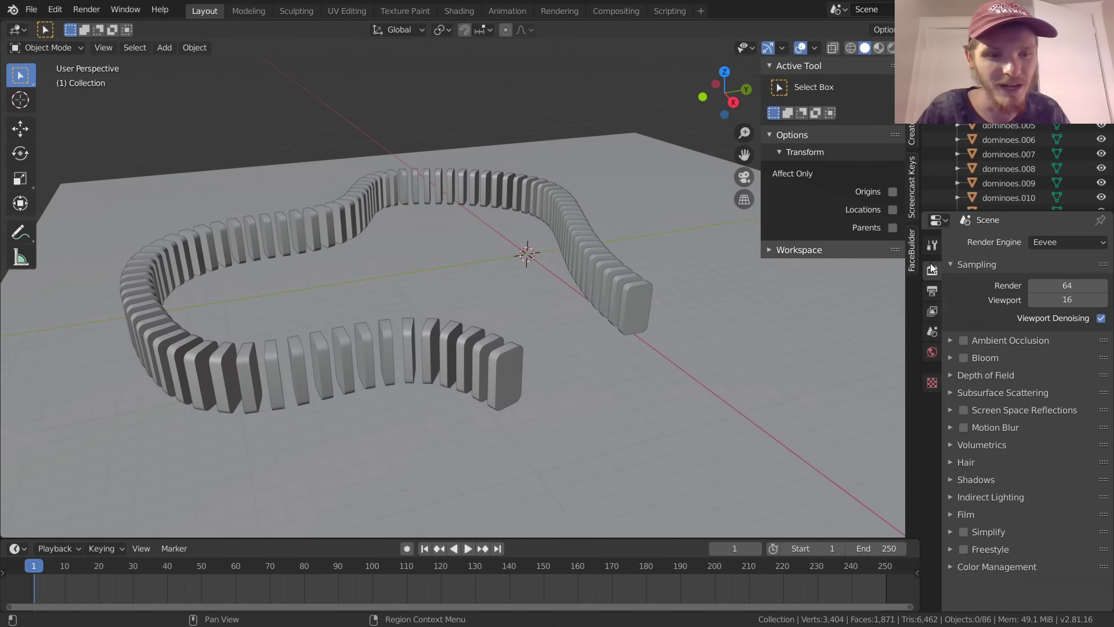
click(1040, 241)
click(1053, 272)
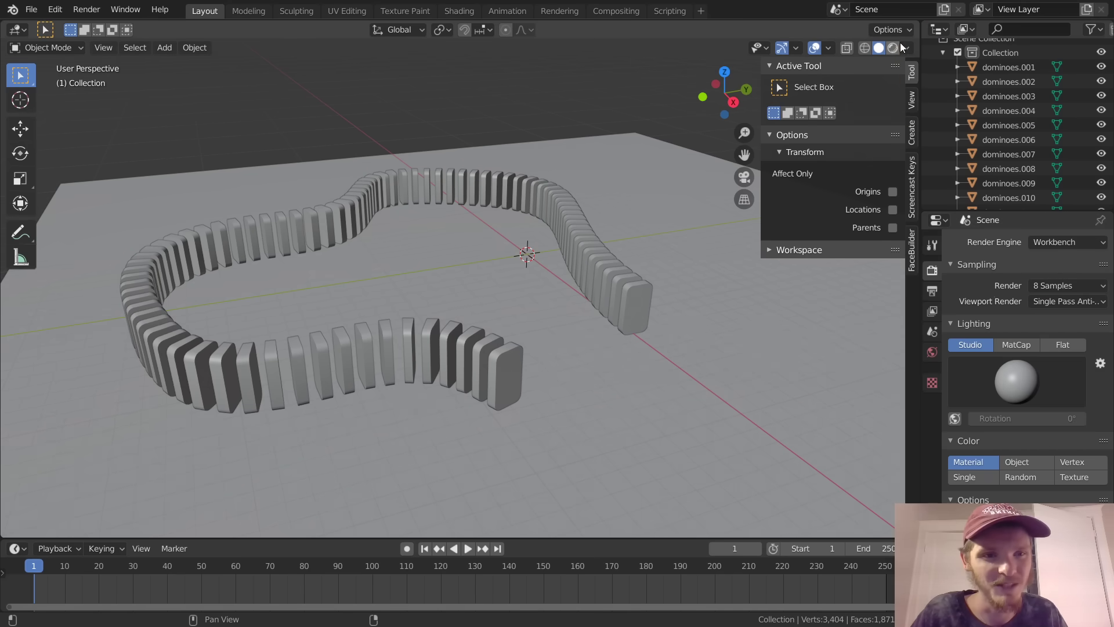
Step: Preview the dominoes in rendered shading with Random colour and viewport overlays hidden
click(895, 49)
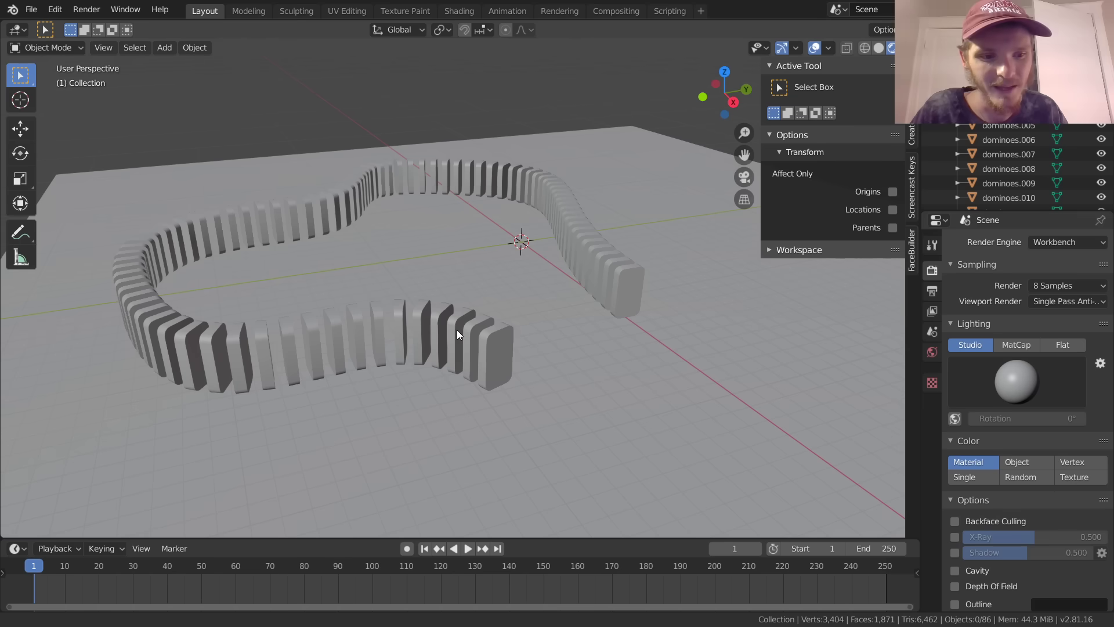
click(1033, 476)
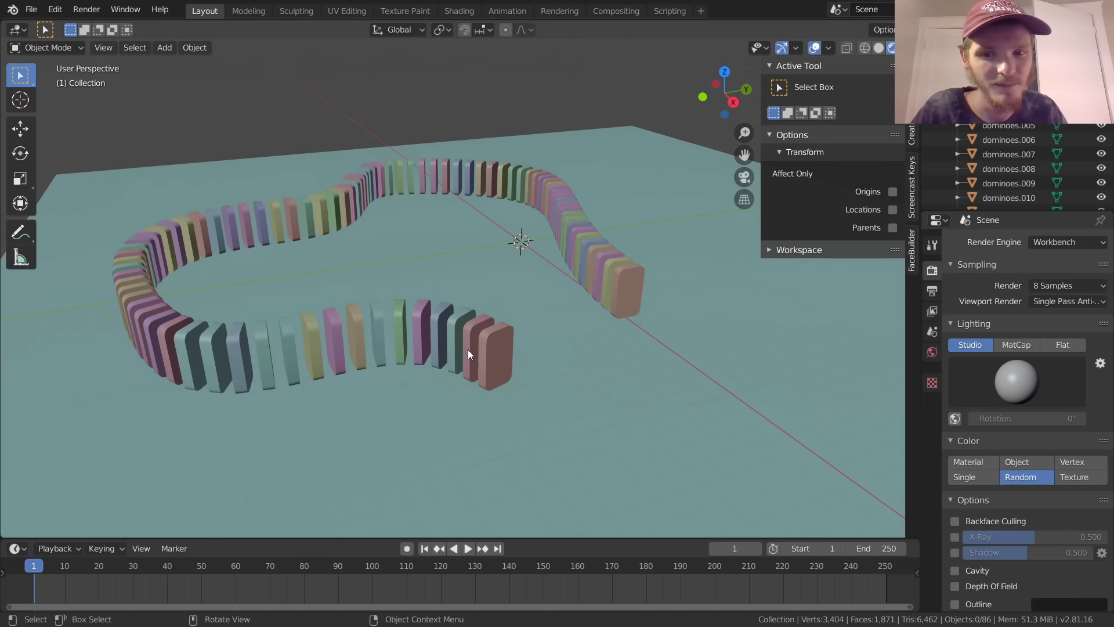
middle_drag(468, 349, 485, 350)
scroll(458, 257, down, 4)
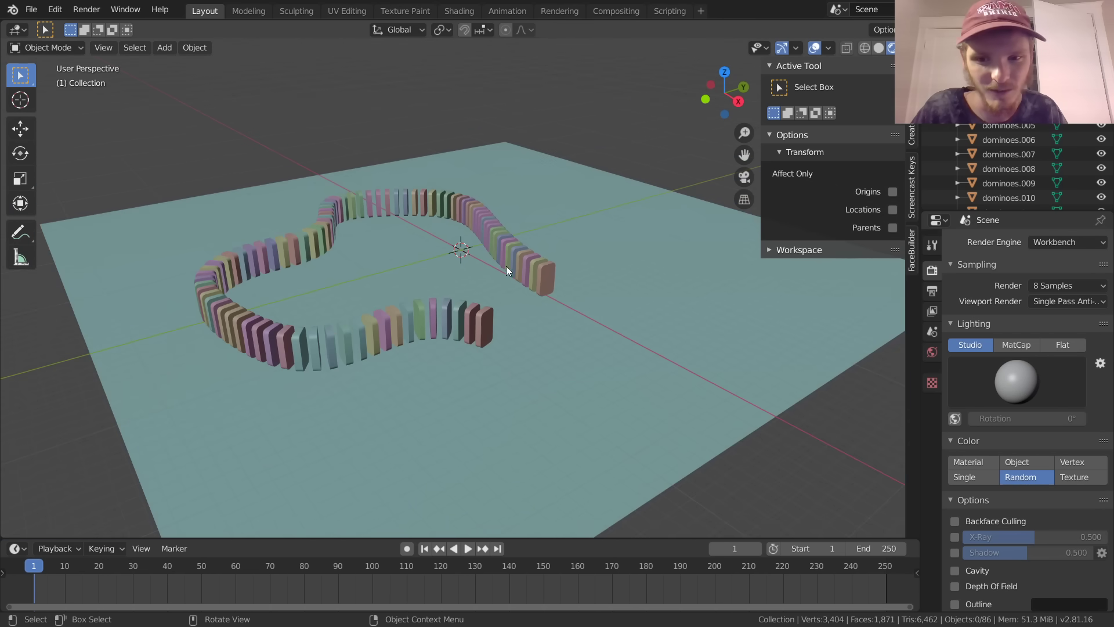
scroll(470, 281, up, 5)
scroll(469, 284, up, 2)
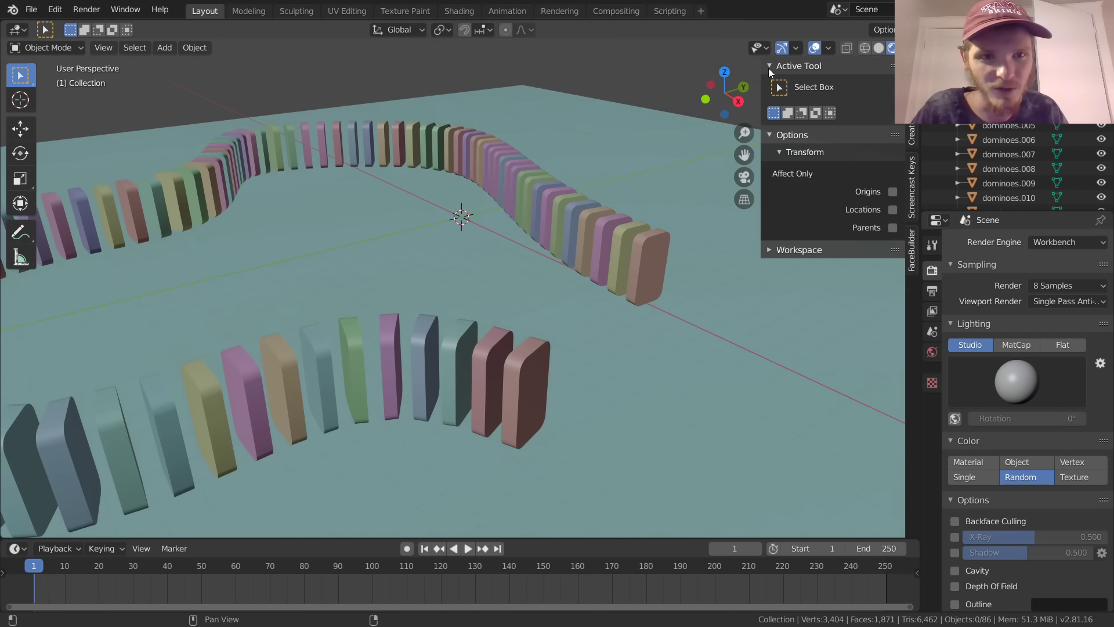
key(shift+alt+z)
middle_drag(265, 329, 332, 324)
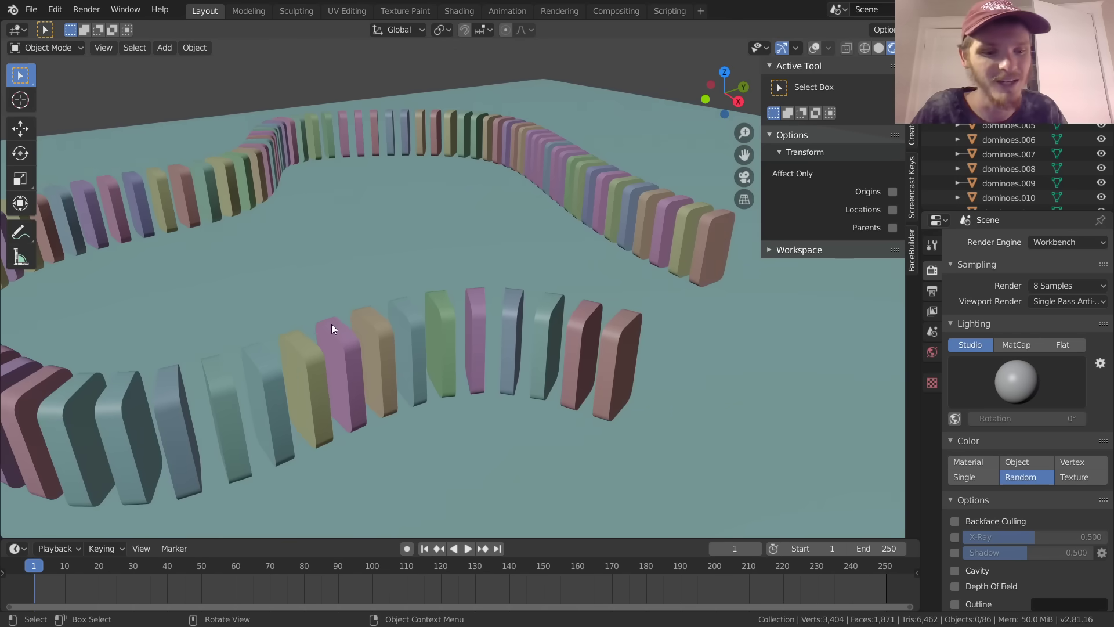
scroll(995, 481, down, 2)
Step: Enable Cavity with ridge 1.337 and valley 1.198, and turn on Shadow
click(956, 523)
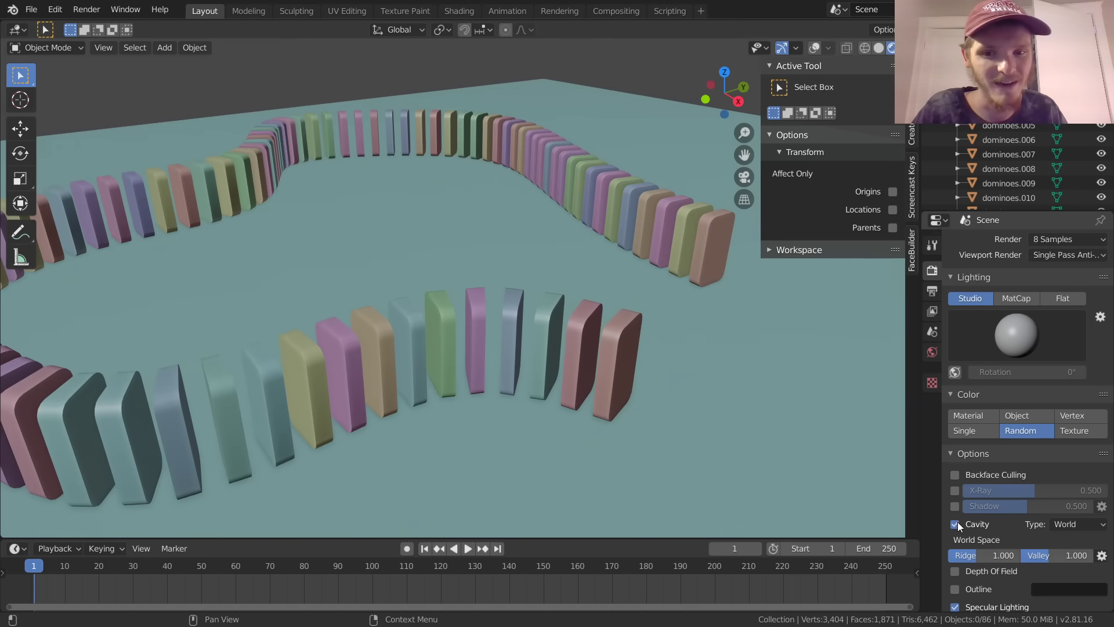
middle_drag(337, 283, 464, 295)
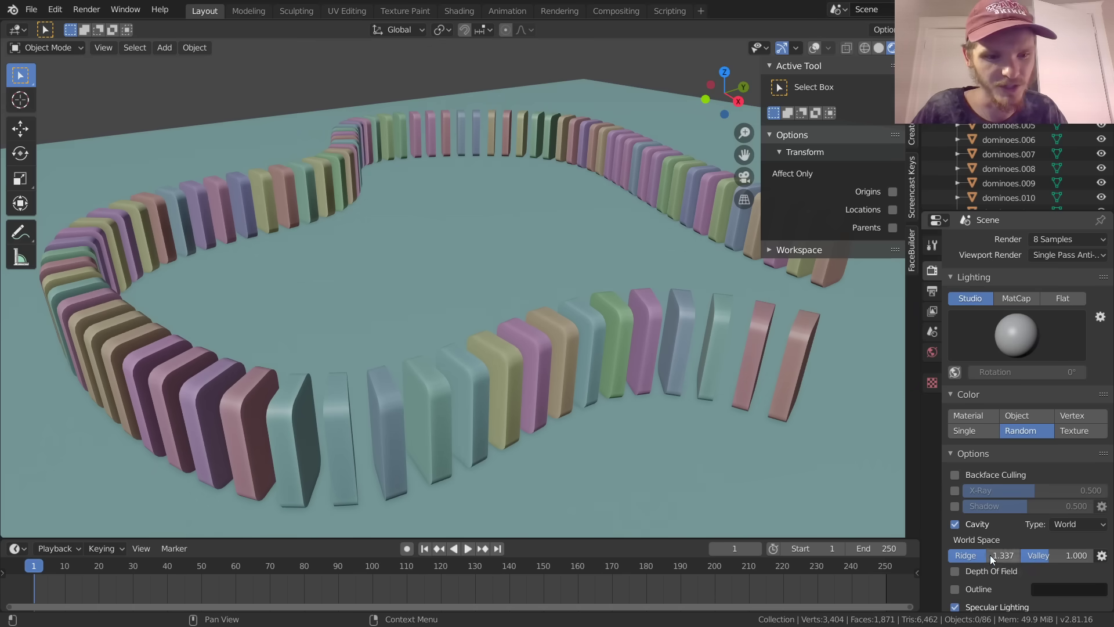
drag(1076, 556, 1056, 556)
scroll(615, 294, up, 10)
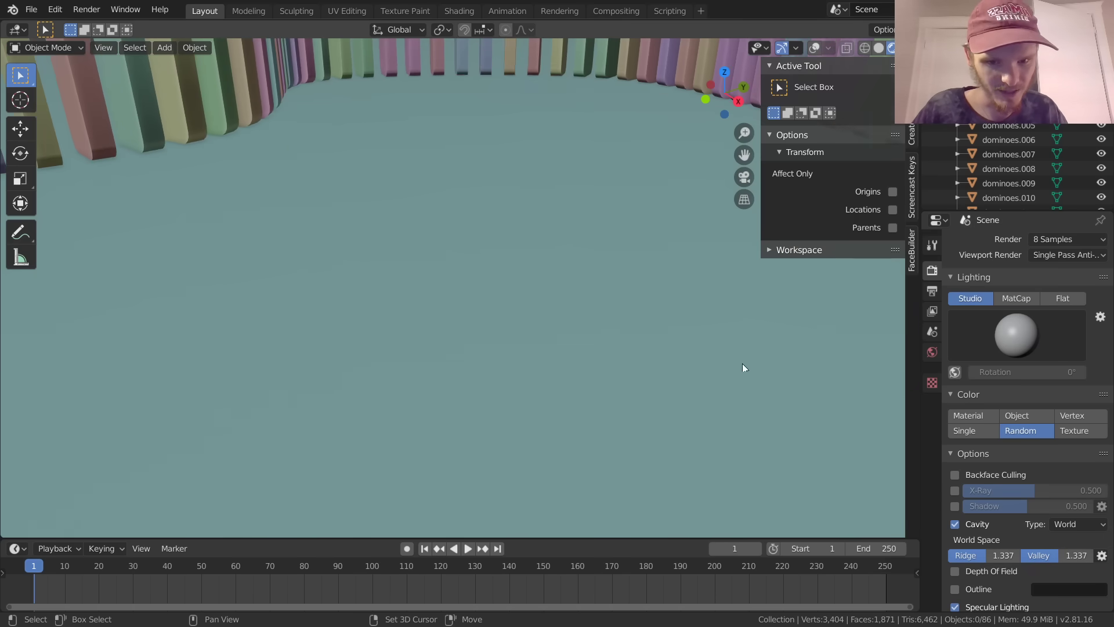
middle_drag(493, 284, 477, 235)
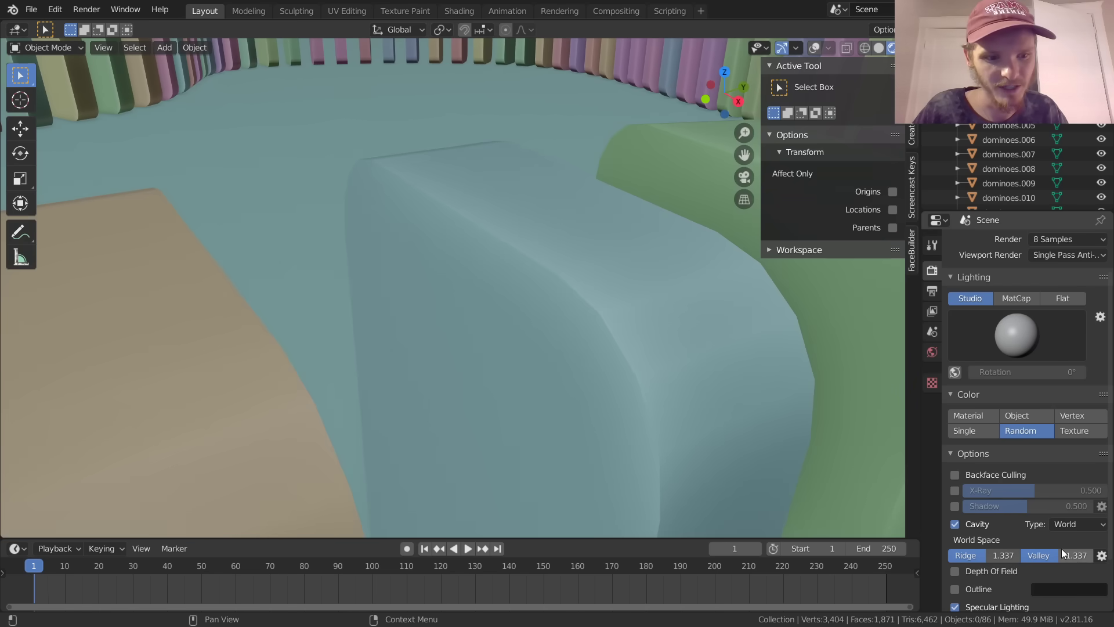
drag(1039, 555, 1073, 555)
drag(980, 555, 952, 556)
key(Escape)
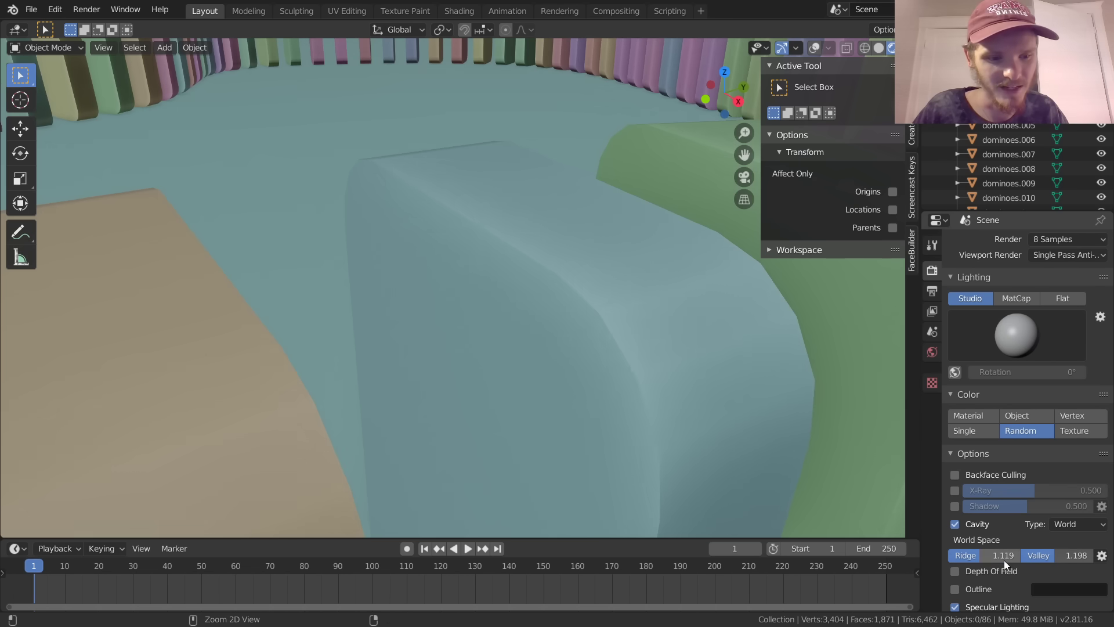
scroll(437, 339, down, 10)
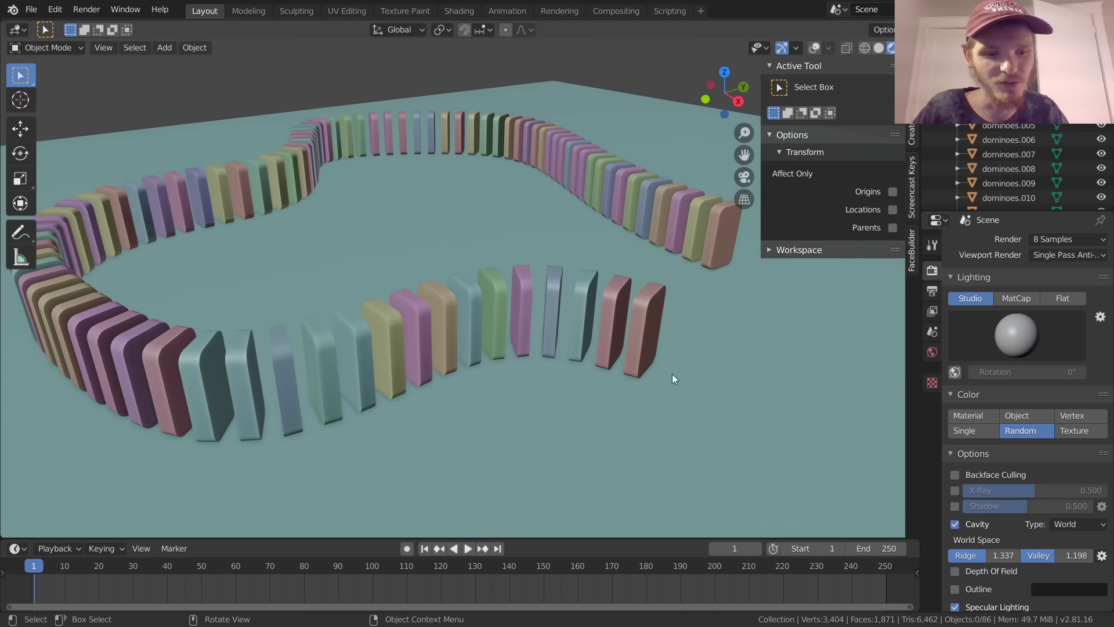
click(954, 506)
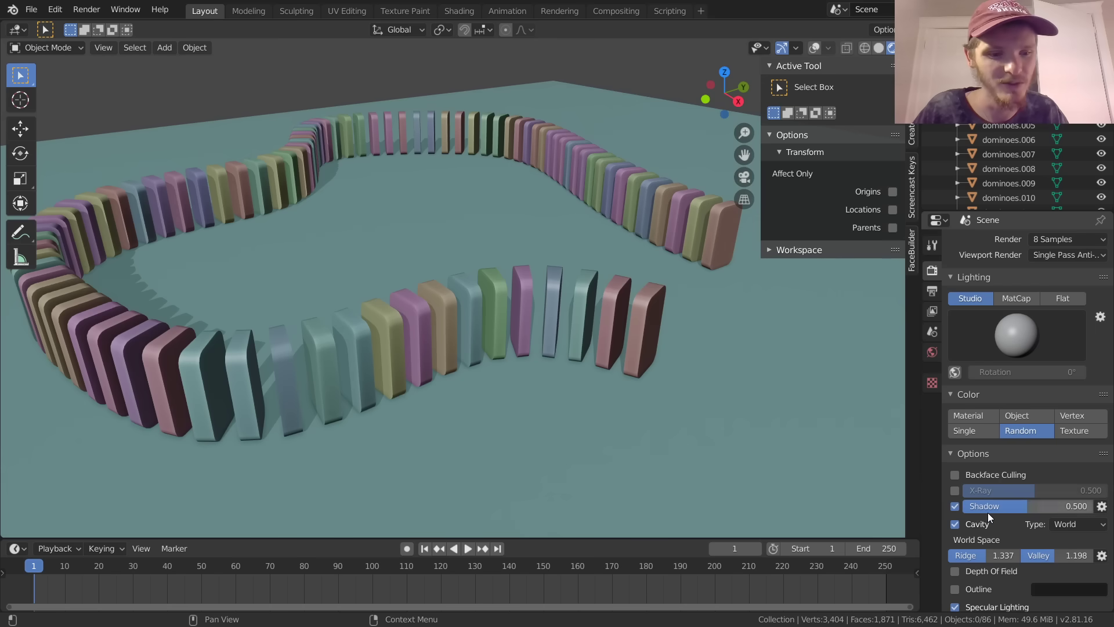
Step: Turn off Depth Of Field and enable Outline on the dominoes
click(955, 571)
click(955, 589)
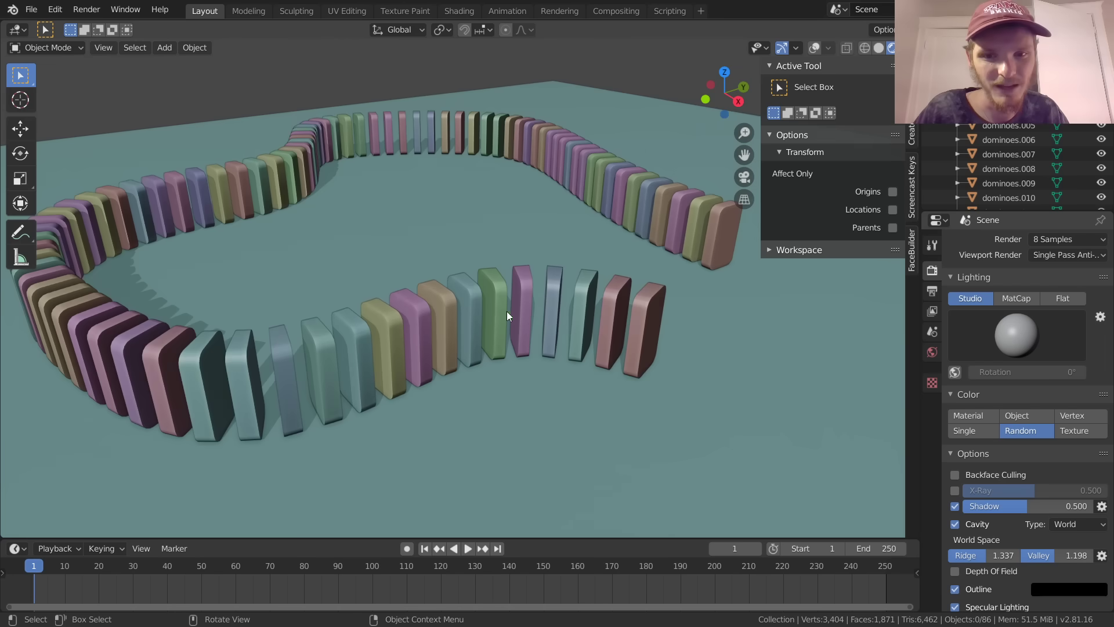
scroll(506, 311, down, 1)
Step: Play the baked toppling animation, then restart it from the first frame
key(space)
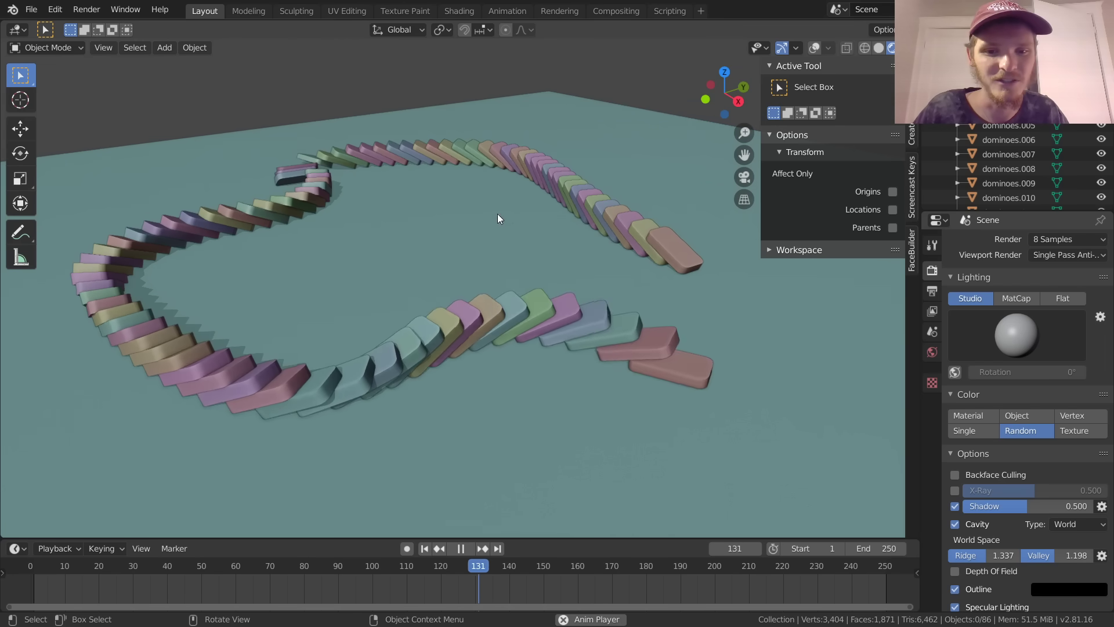
scroll(497, 210, down, 3)
key(space)
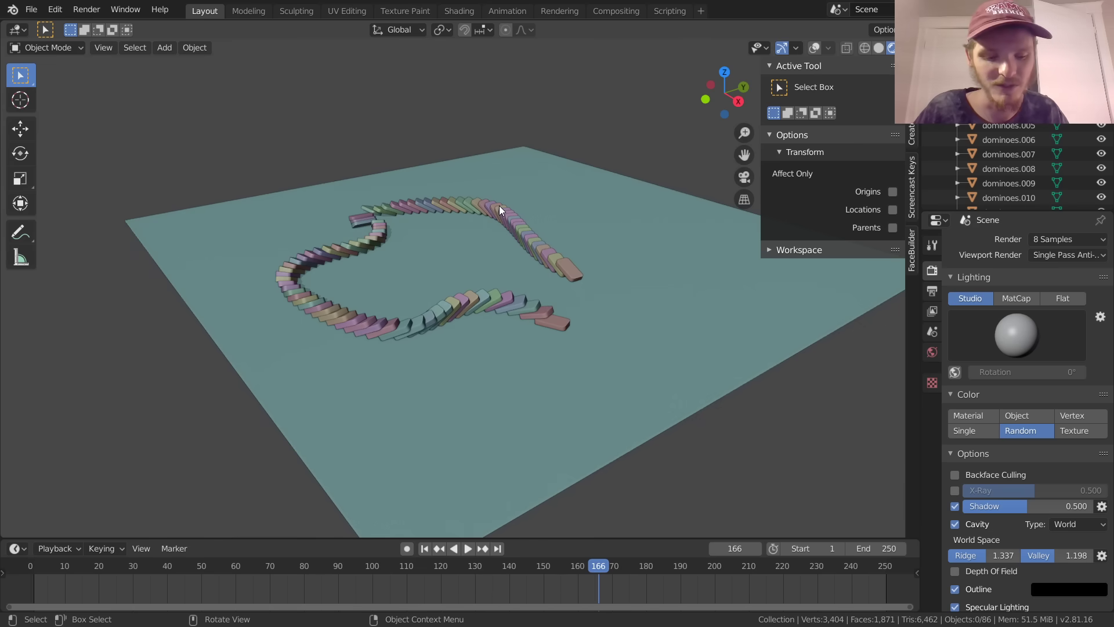
key(shift+Left)
key(space)
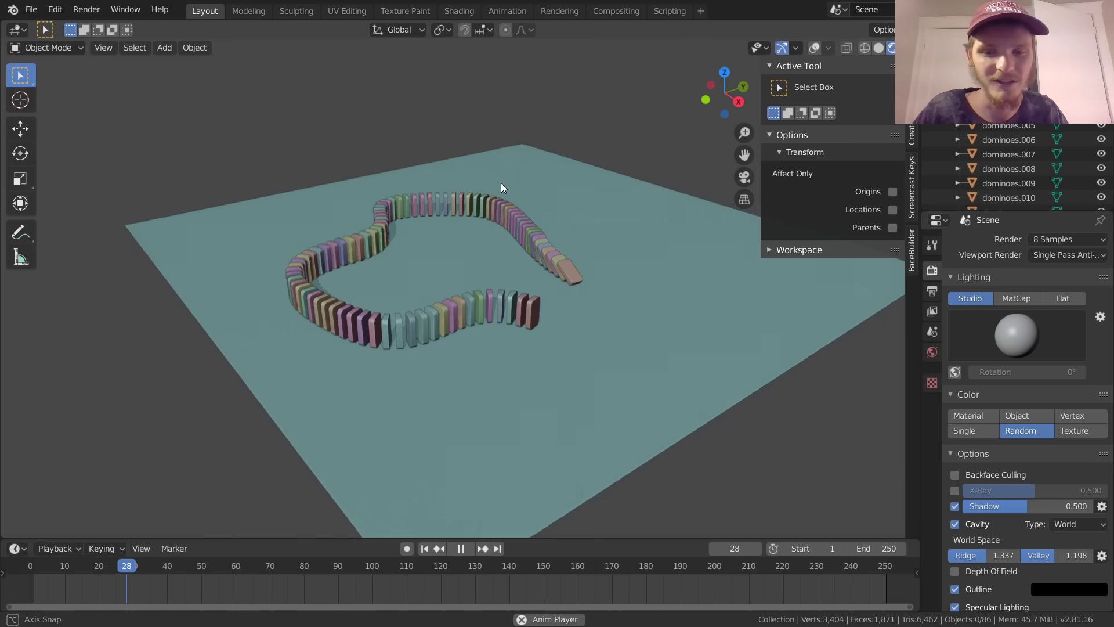
Step: Stop playback and return the simulation to frame 1
scroll(501, 209, up, 6)
key(space)
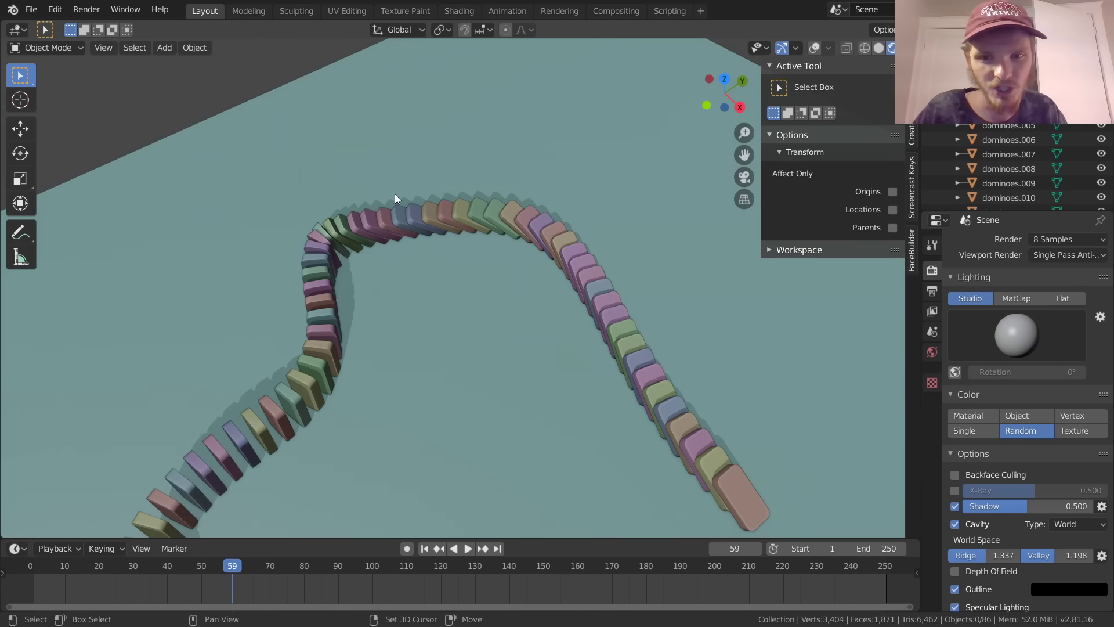
key(shift+Left)
Step: View the domino chain from the top, then frame it through the scene camera
scroll(433, 185, up, 8)
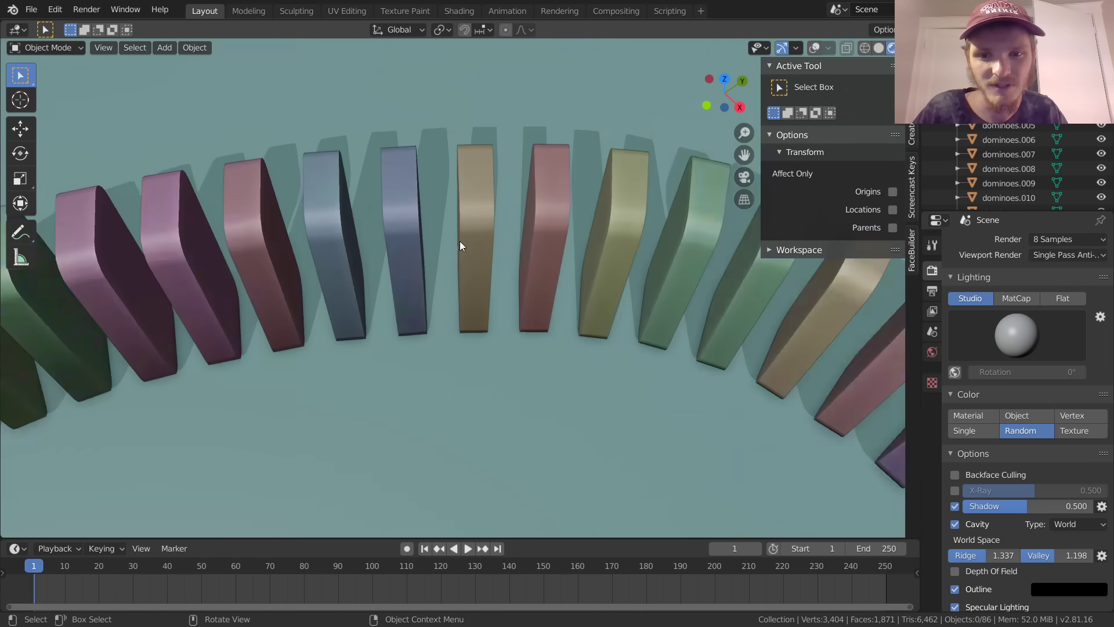
middle_drag(460, 242, 479, 223)
click(724, 88)
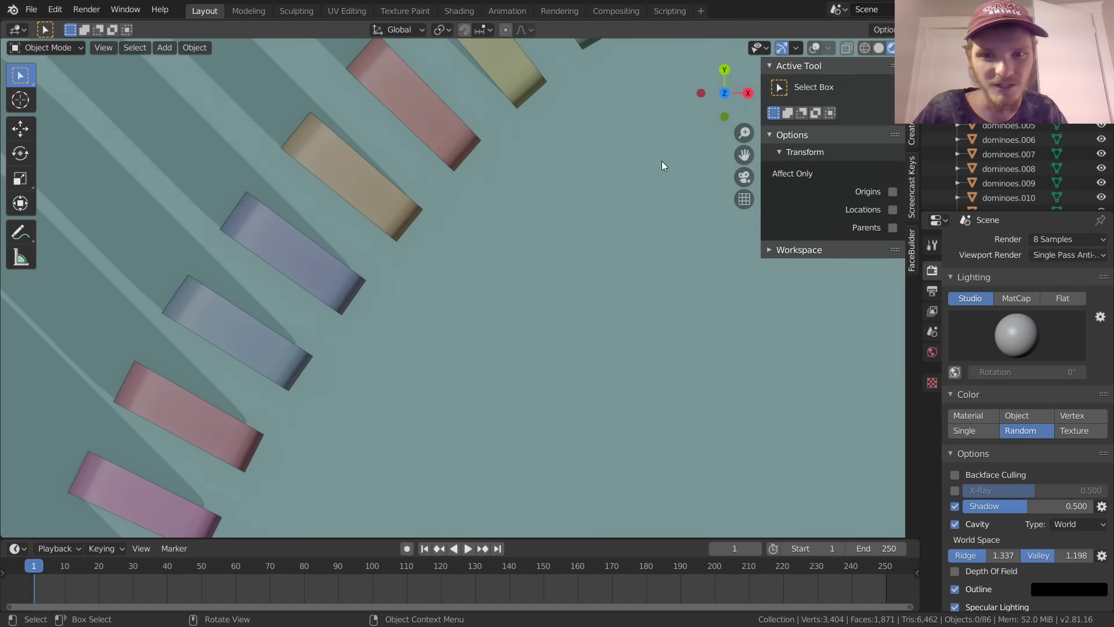
scroll(439, 155, down, 6)
shift+middle_drag(485, 262, 361, 296)
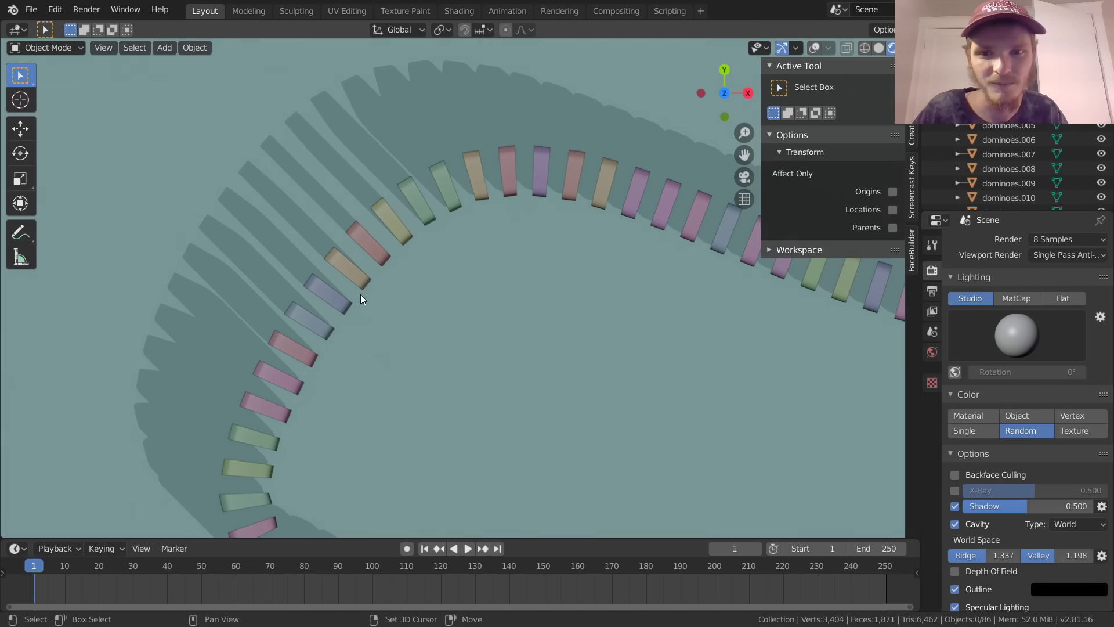
scroll(439, 162, up, 5)
middle_drag(440, 165, 448, 321)
scroll(436, 217, down, 6)
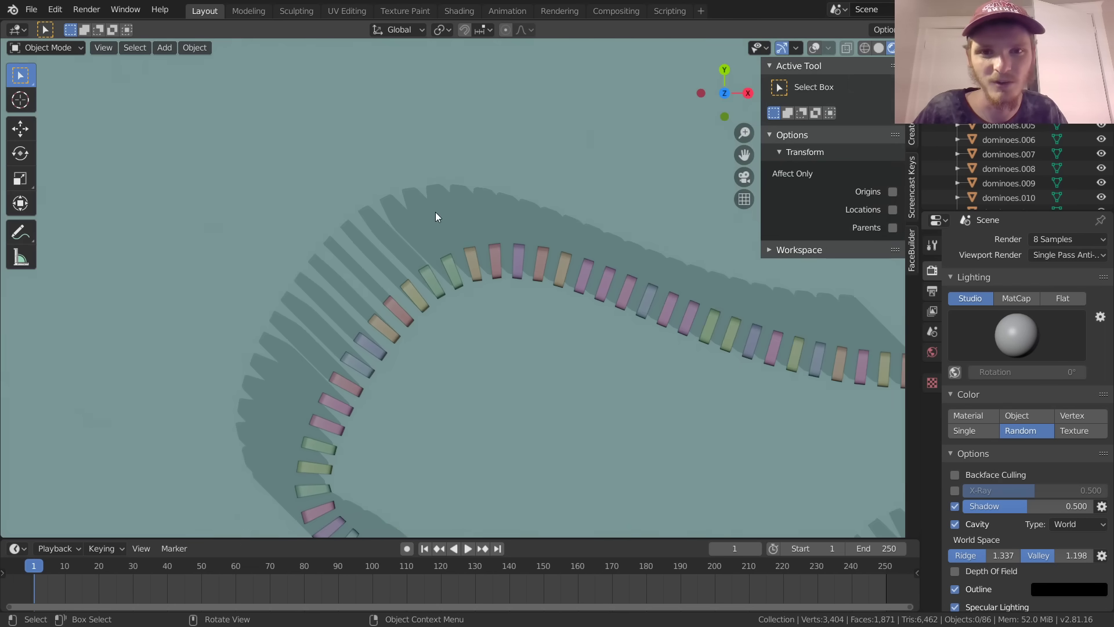
key(KP_0)
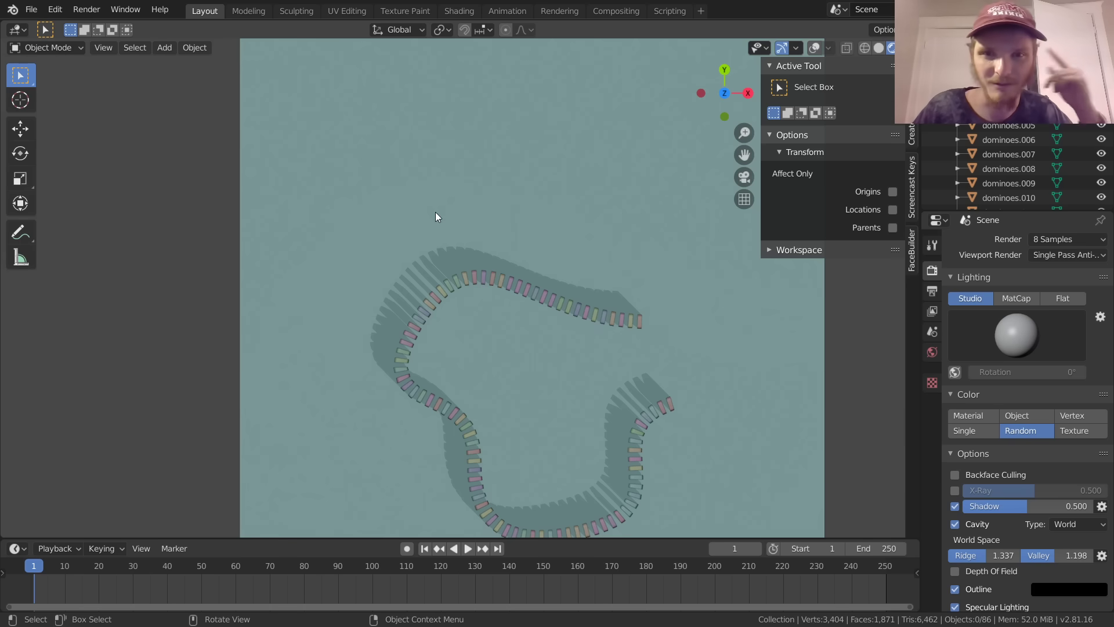
shift+middle_drag(434, 368, 409, 321)
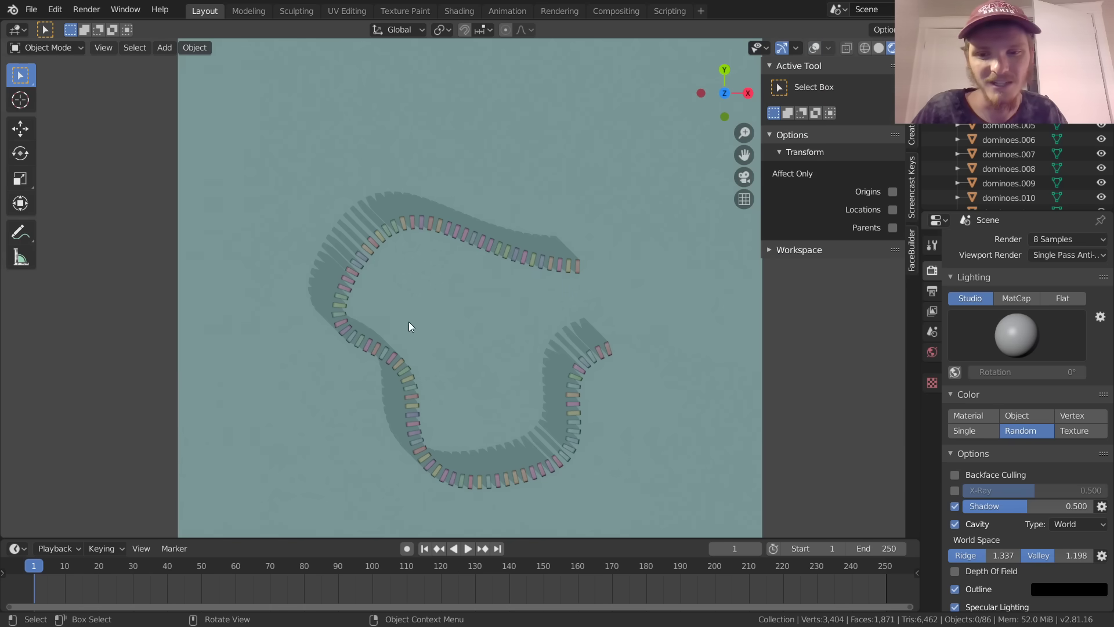